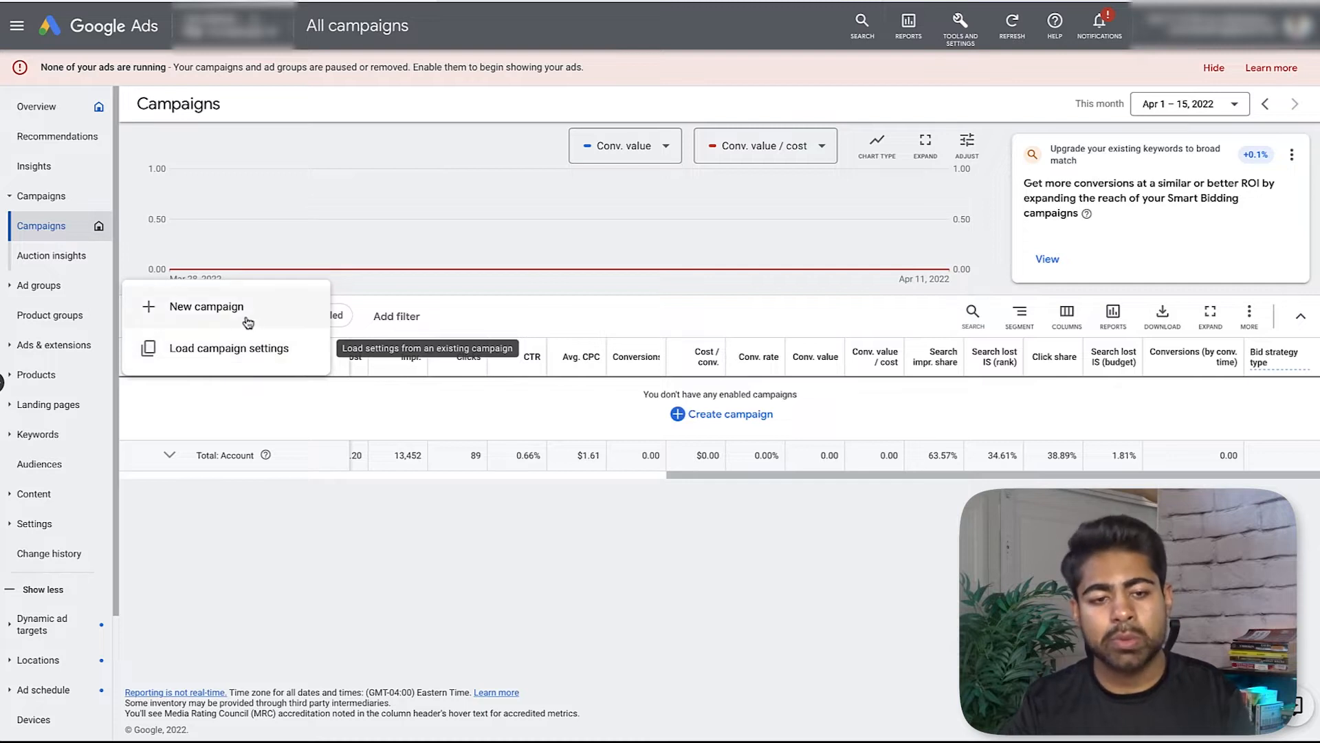
- Start a new campaign and choose Sales as its objective
click(191, 315)
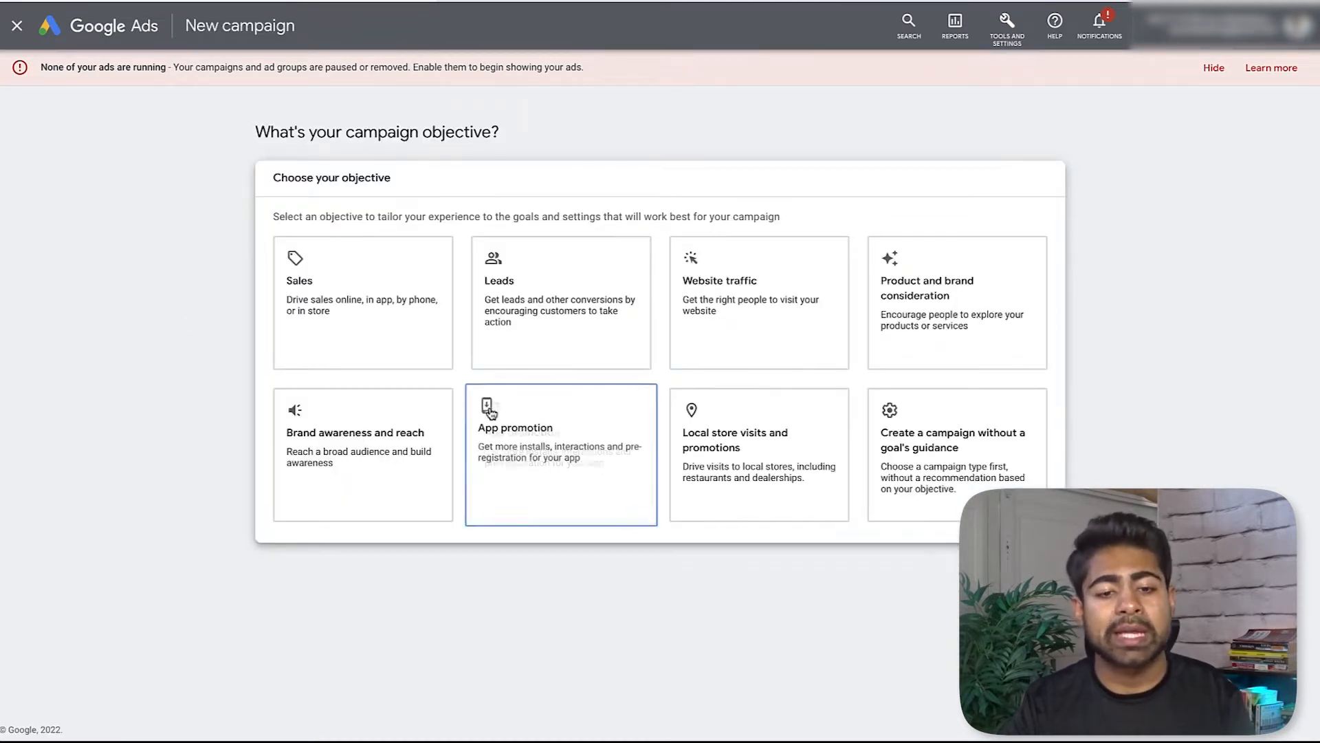
click(689, 335)
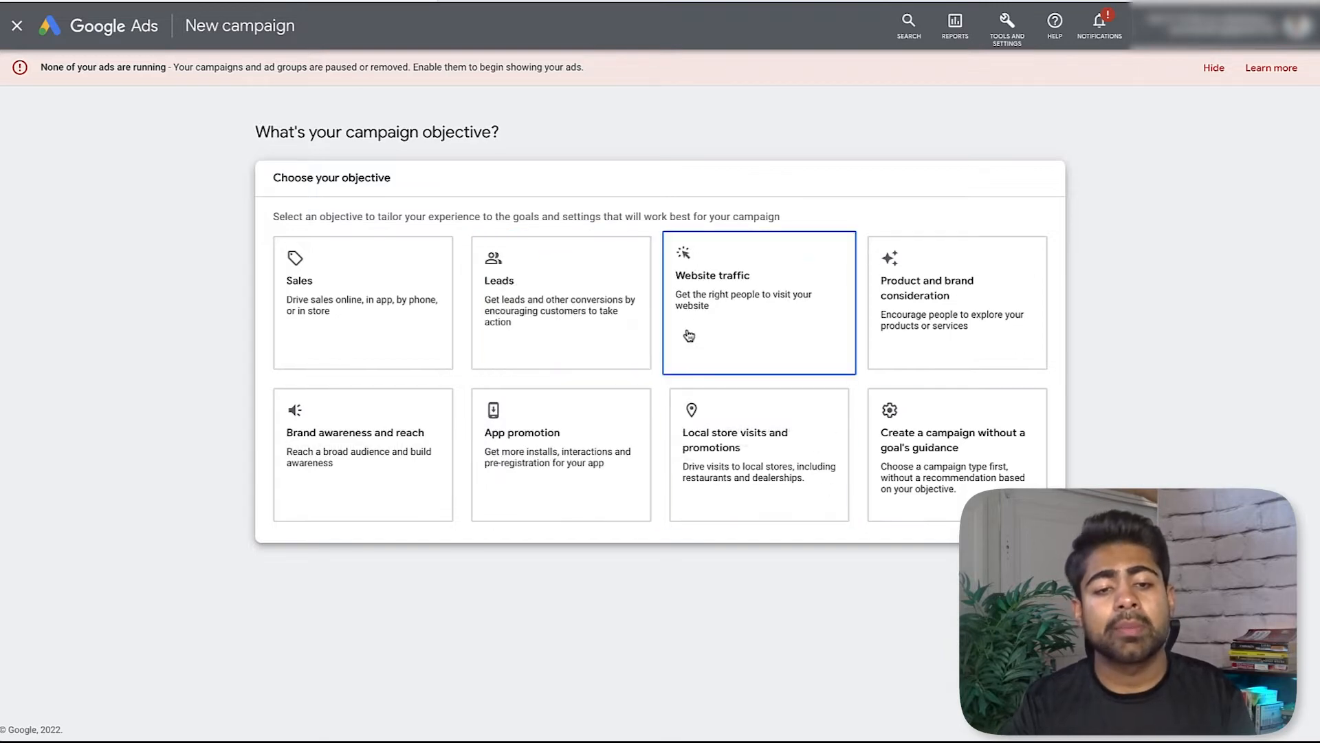
click(410, 309)
- Remove the Other goal from the Sales conversion goals so that only Purchases is used
scroll(406, 309, down, 3)
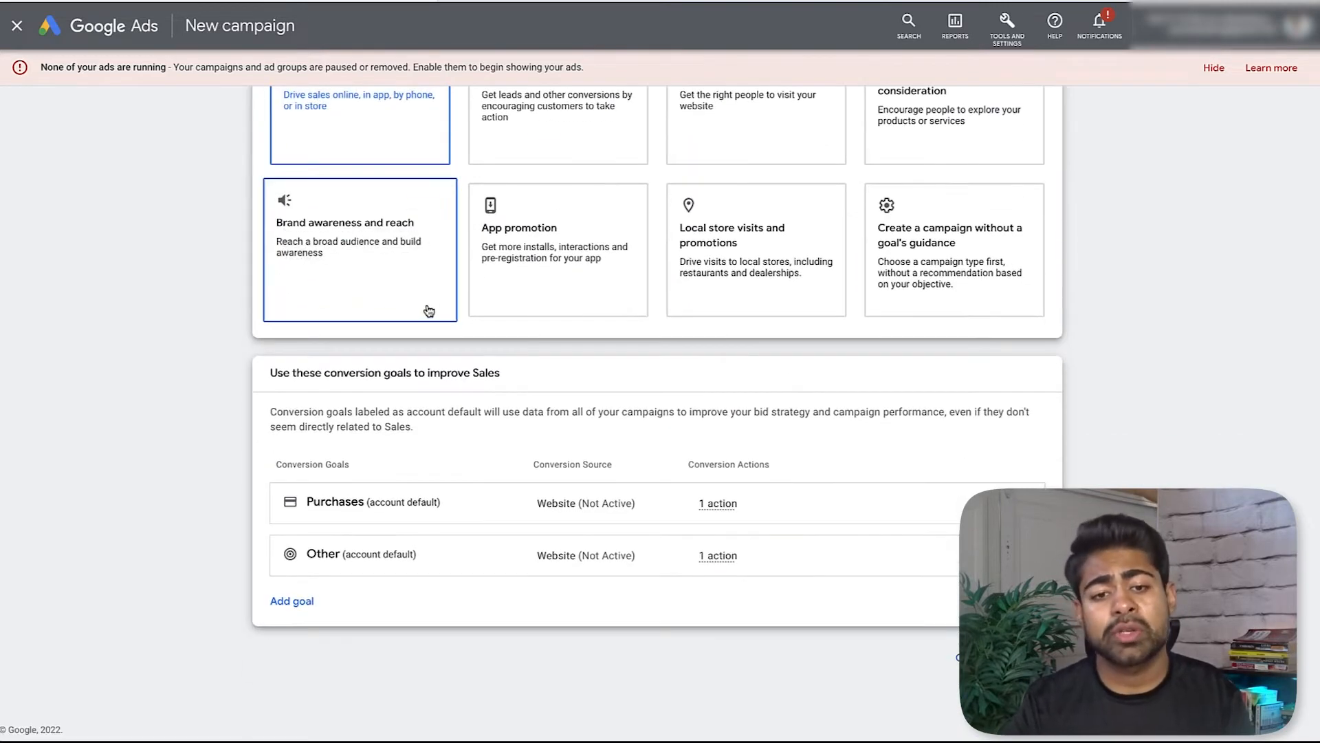
scroll(431, 310, up, 1)
scroll(431, 311, up, 2)
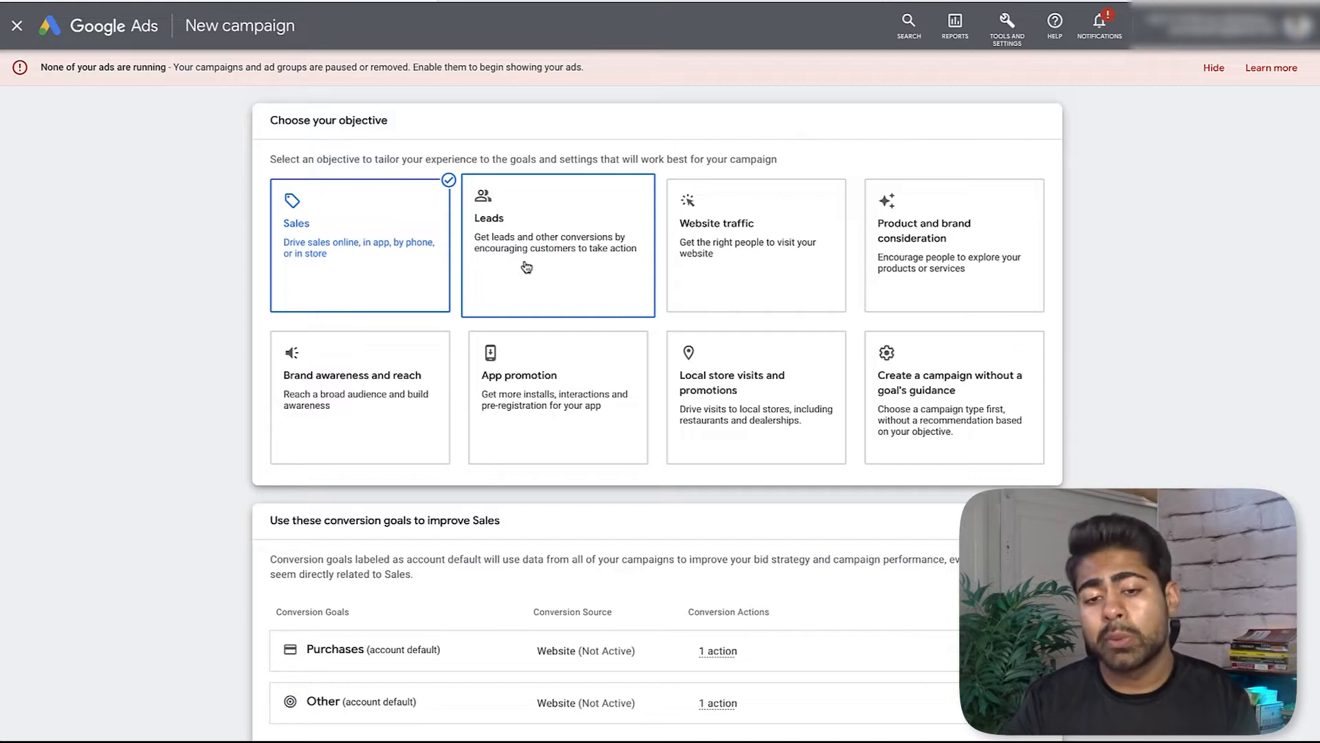
scroll(660, 426, down, 2)
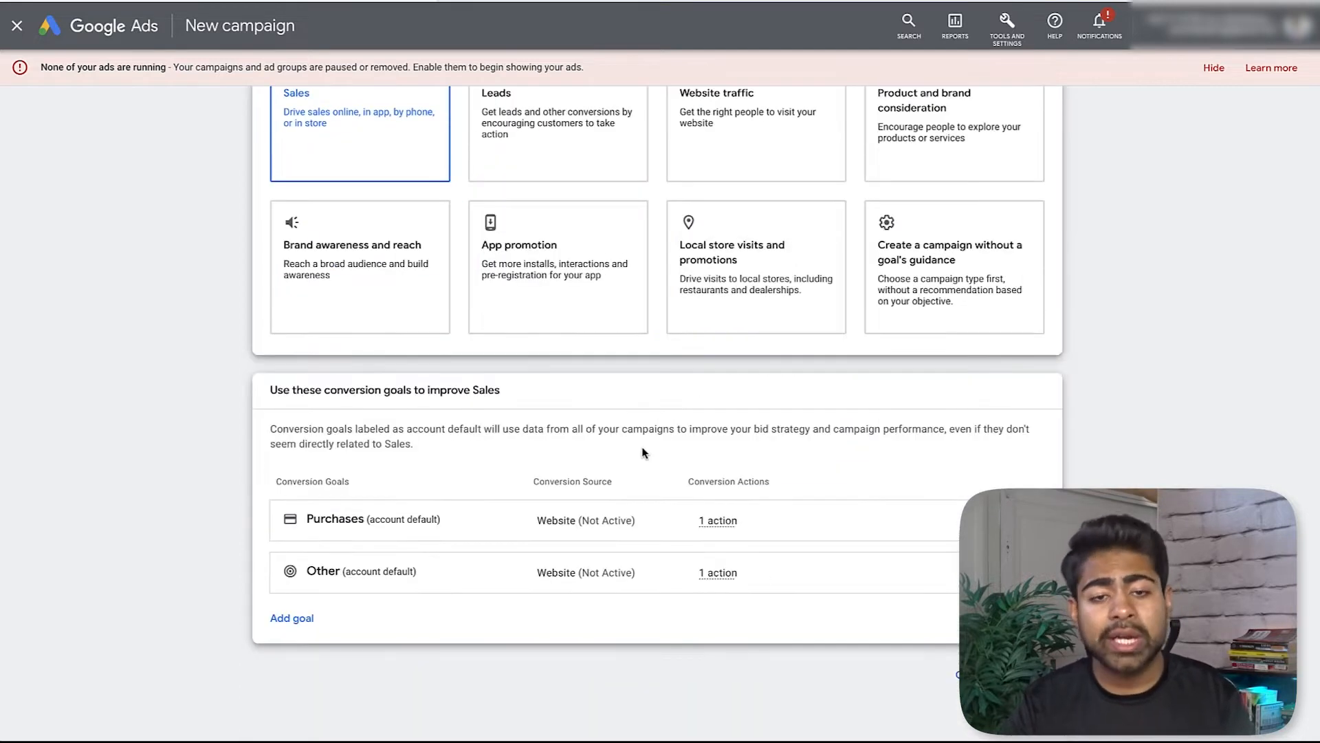
scroll(481, 405, down, 1)
scroll(286, 348, up, 3)
scroll(295, 344, down, 4)
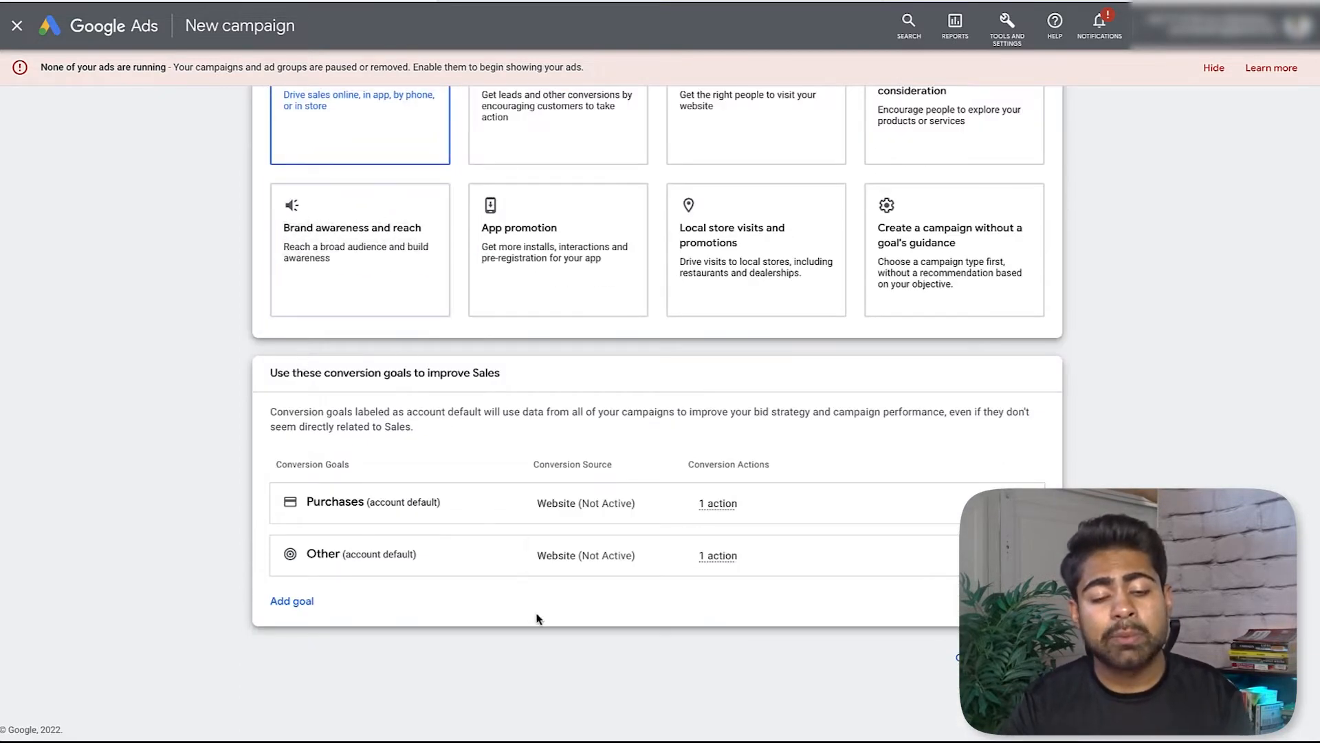
mouse_move(581, 517)
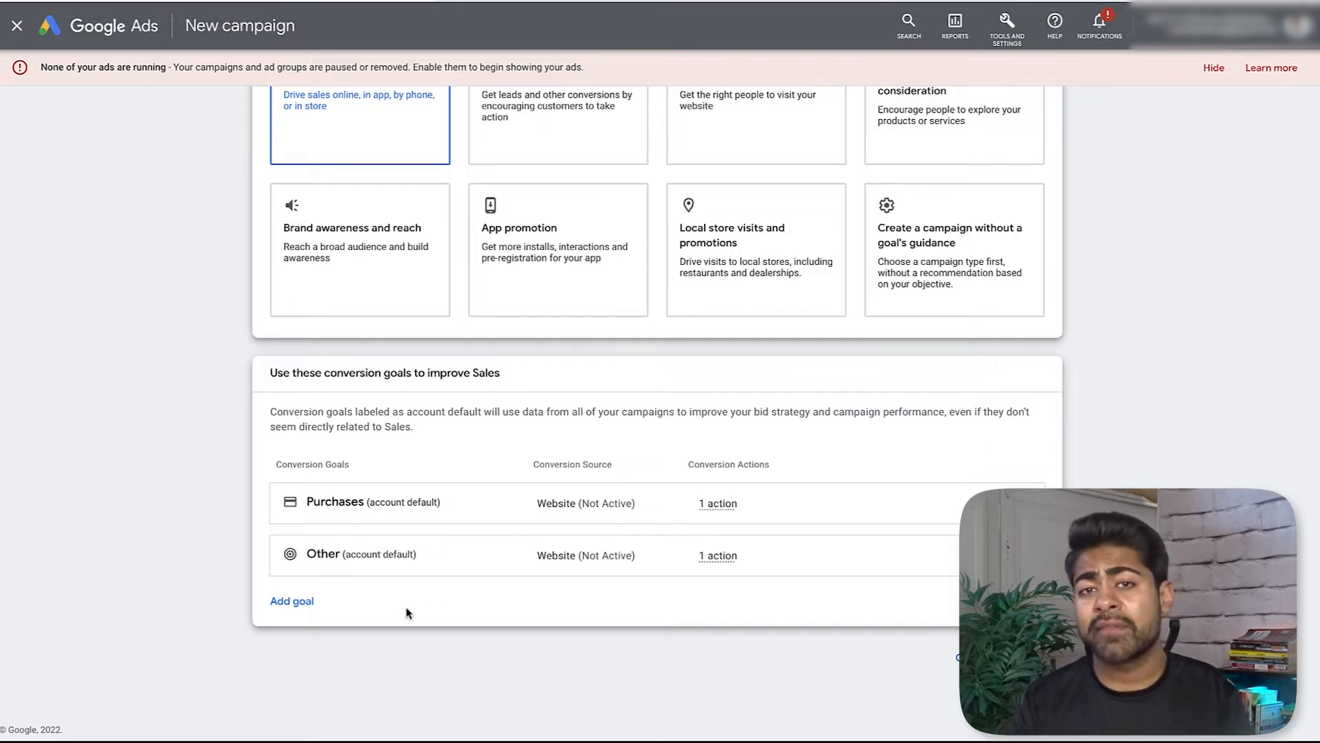
scroll(416, 602, up, 1)
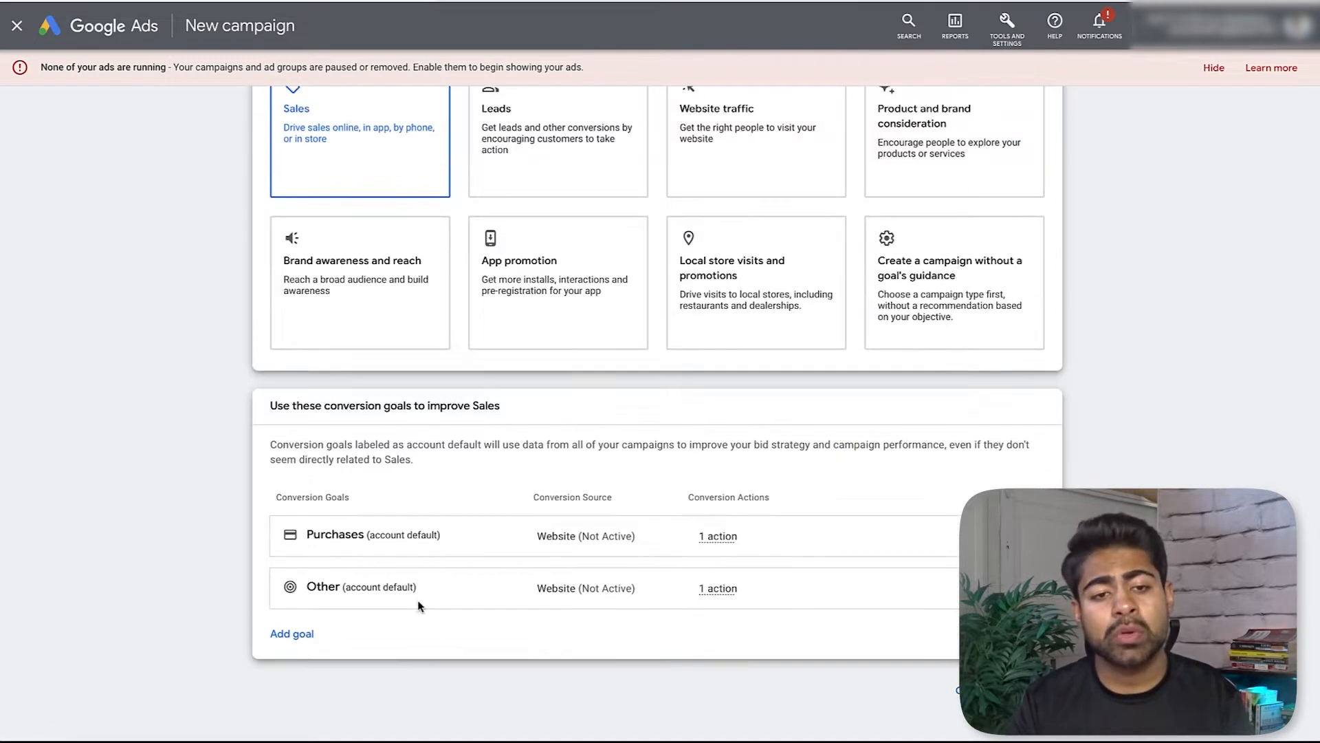
scroll(480, 322, down, 1)
scroll(589, 177, up, 2)
scroll(543, 206, down, 2)
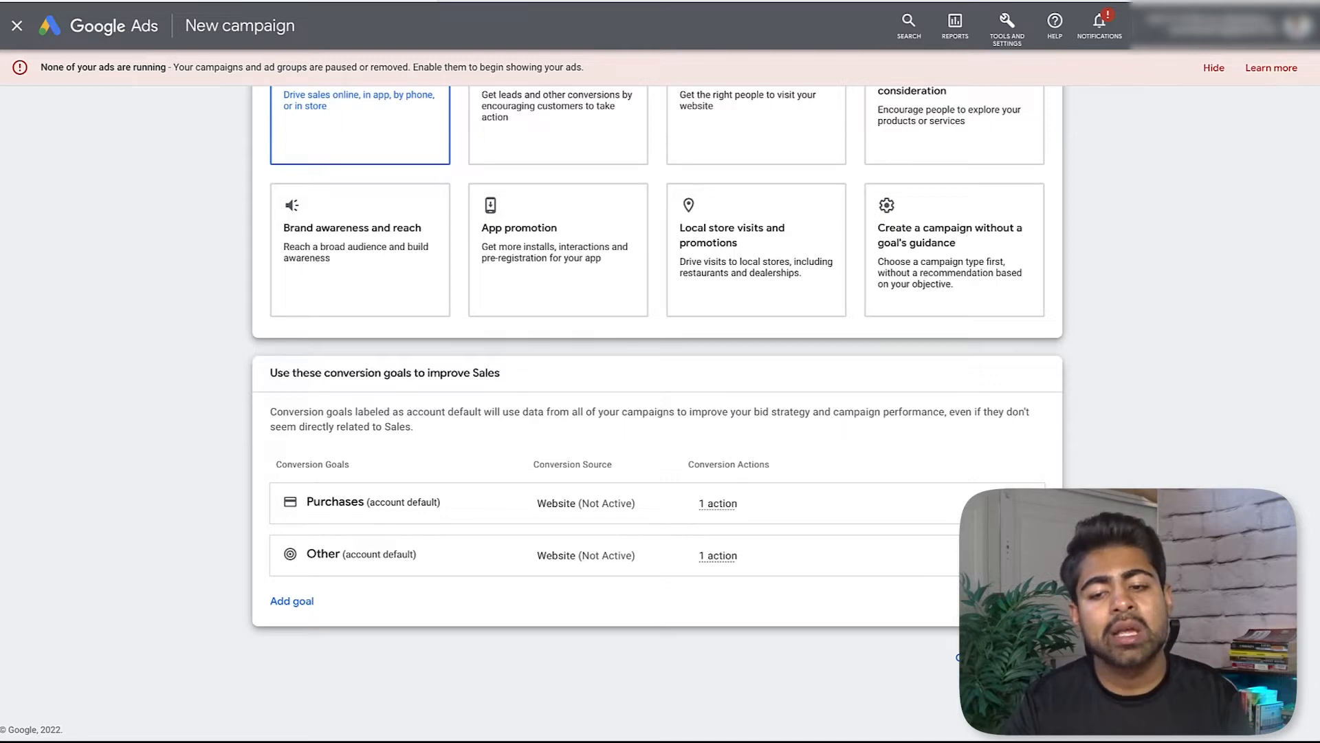
click(1019, 555)
click(806, 424)
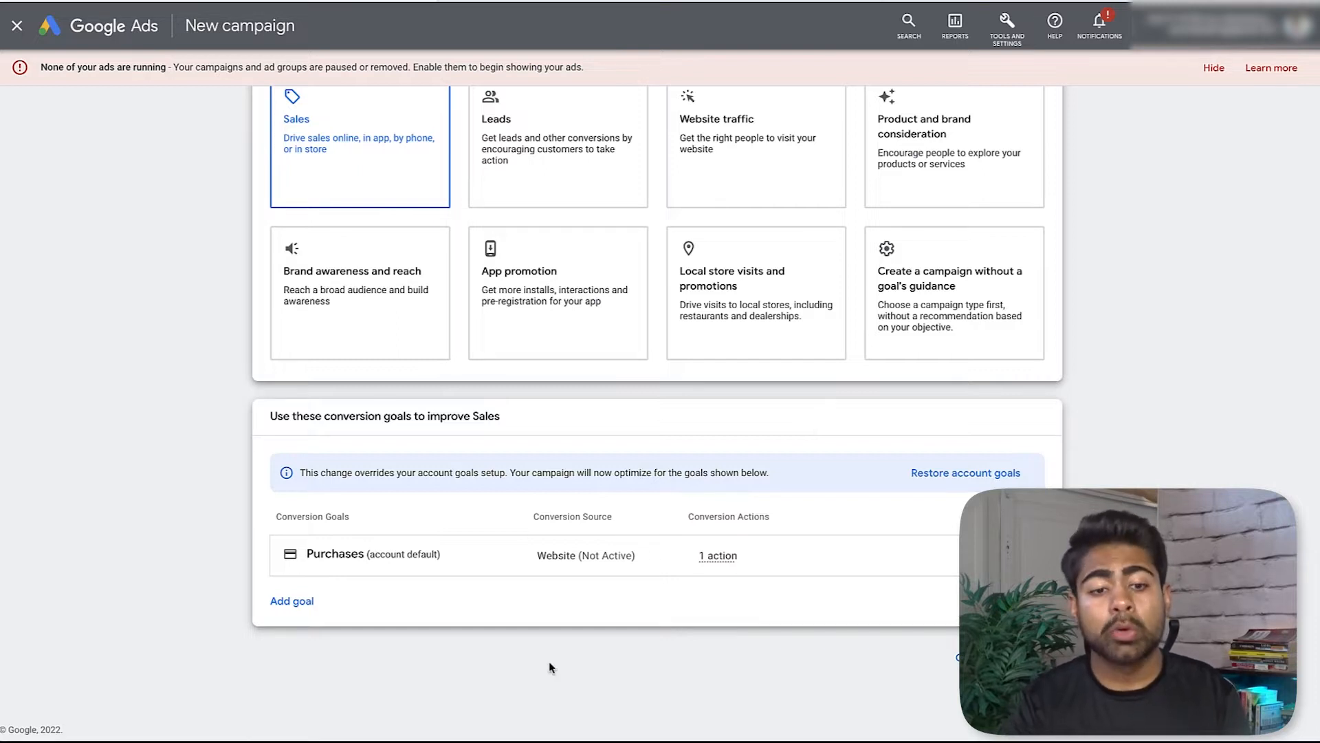
- Select Display as the campaign type
scroll(657, 413, down, 6)
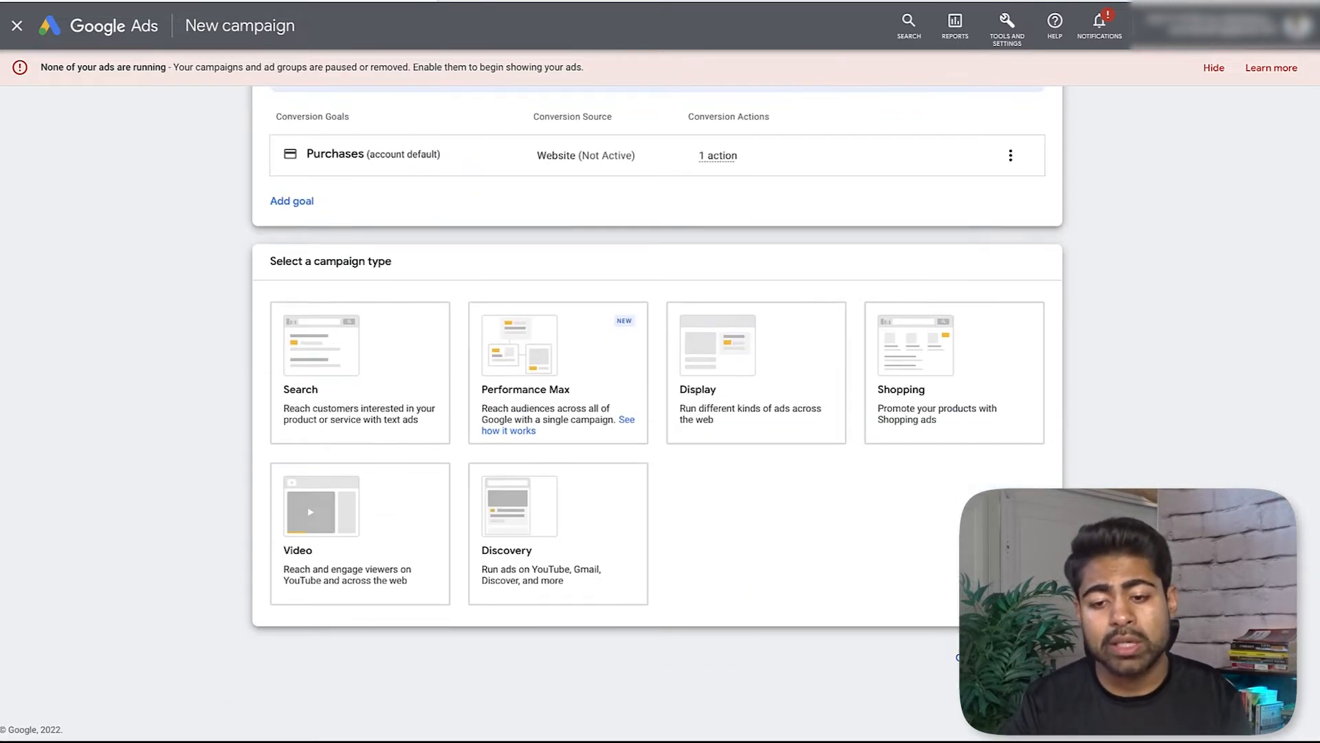
scroll(946, 678, up, 1)
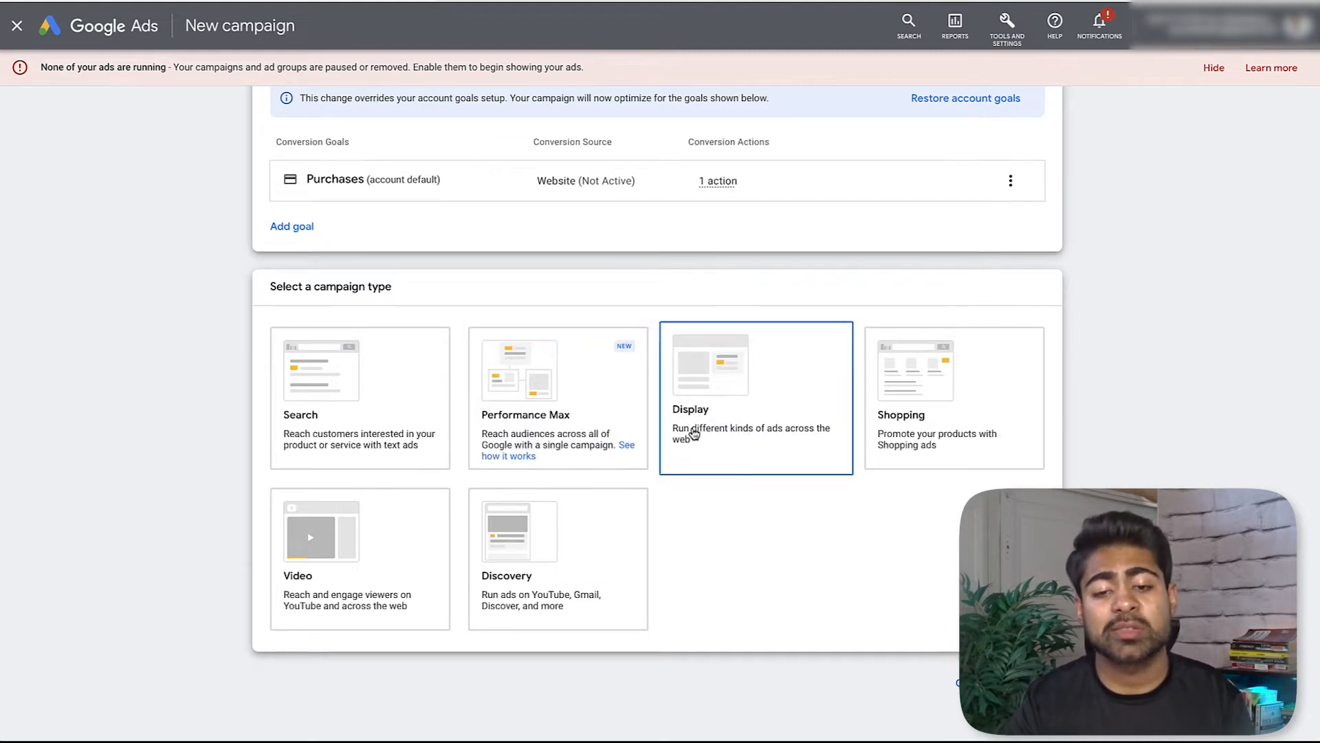
click(691, 435)
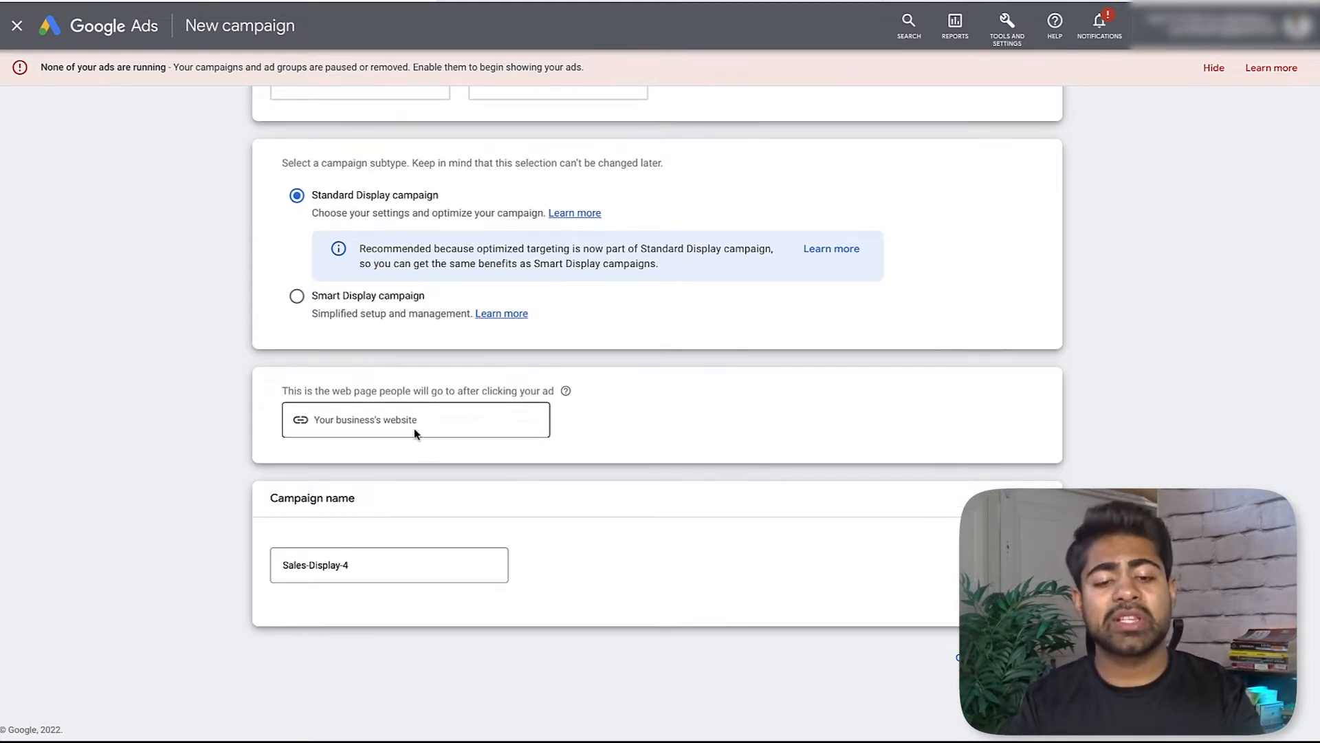
- Name the campaign "Display Retargeting - 04/15/22 - USA" and continue to the campaign settings
triple_click(439, 564)
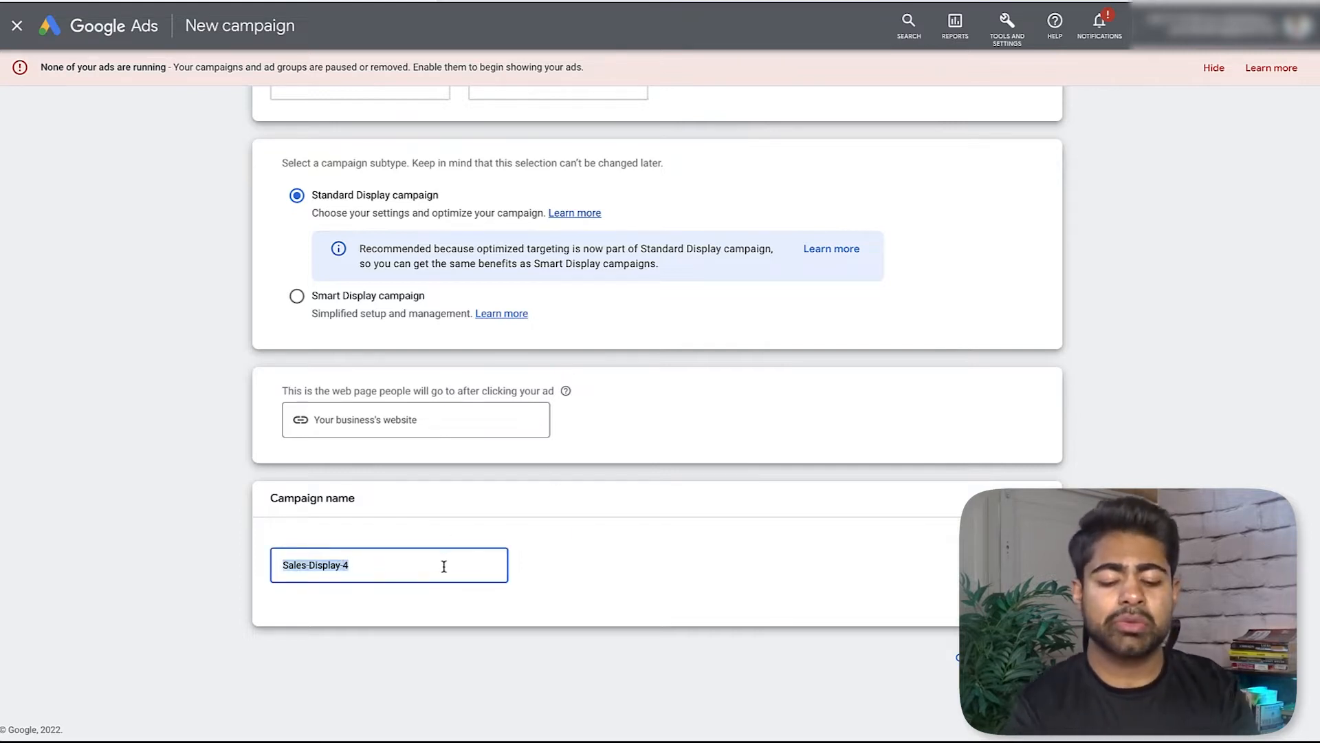
text(Display )
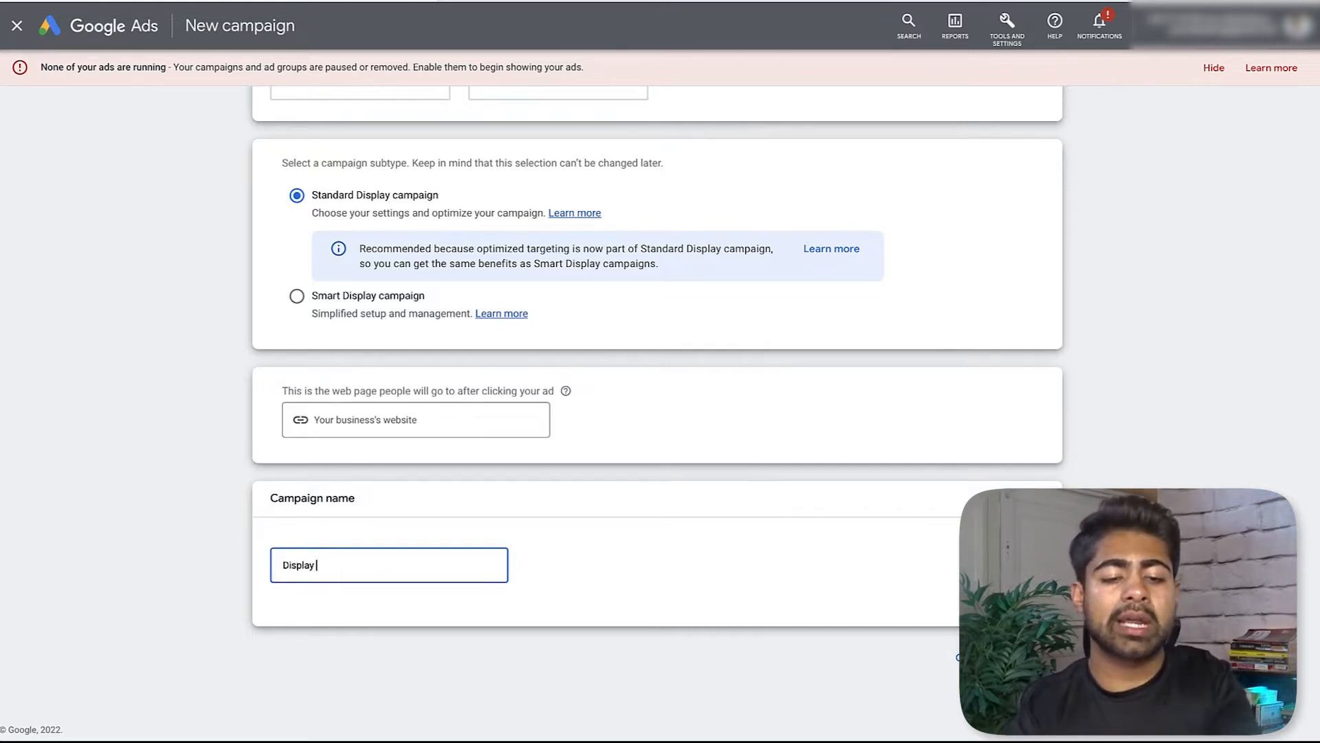
text(Retarget)
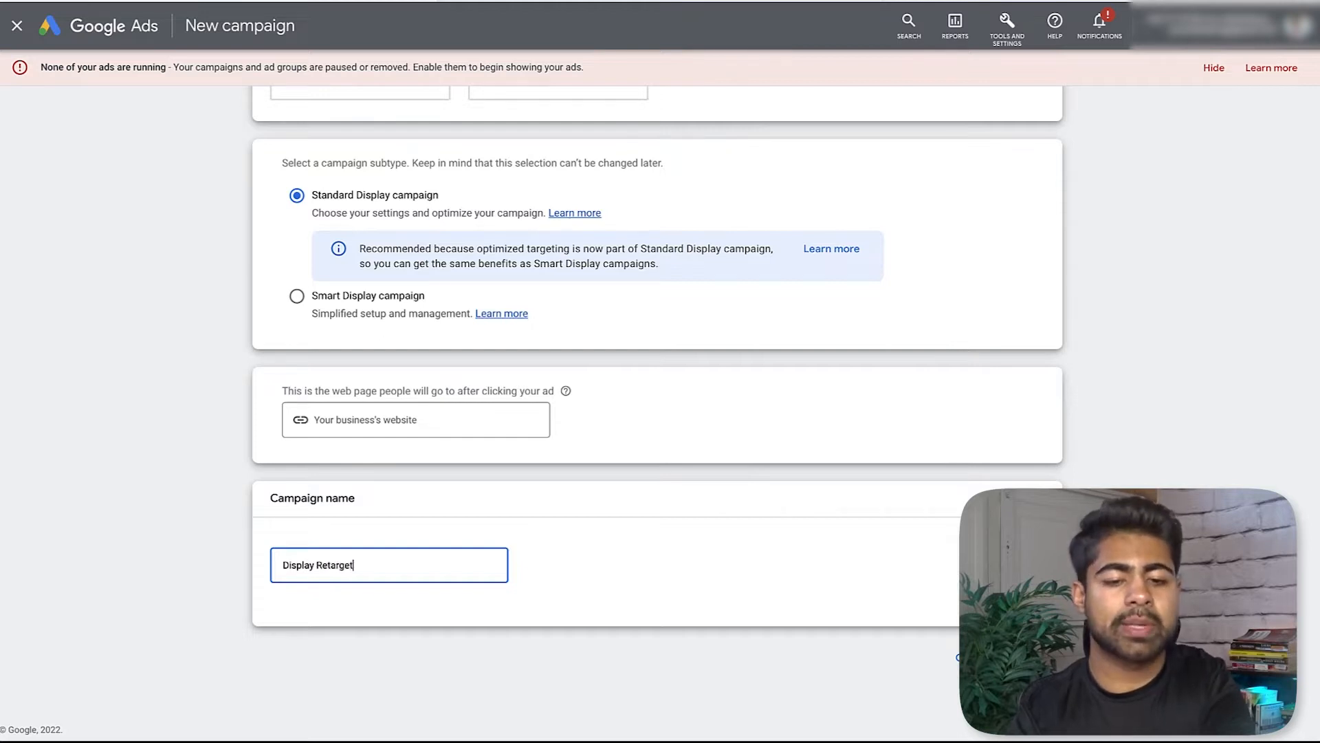
text(ing -)
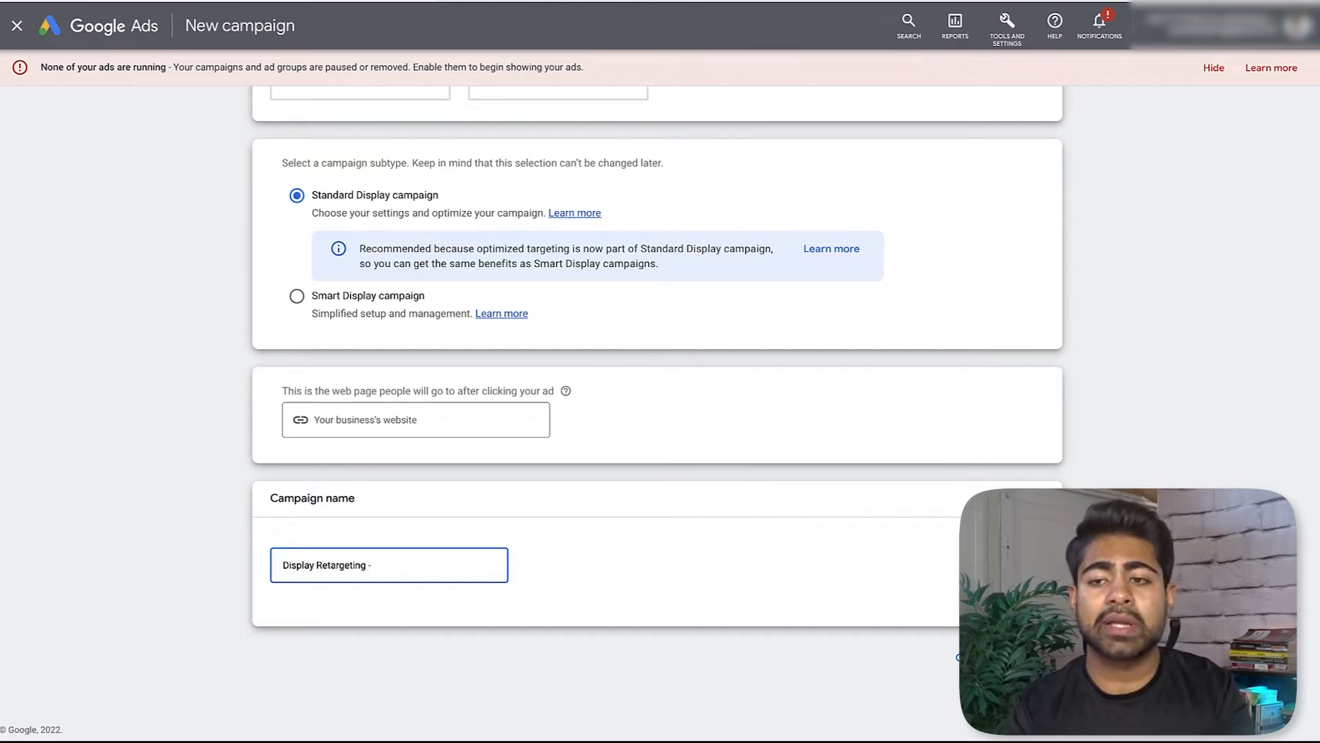
text( 0)
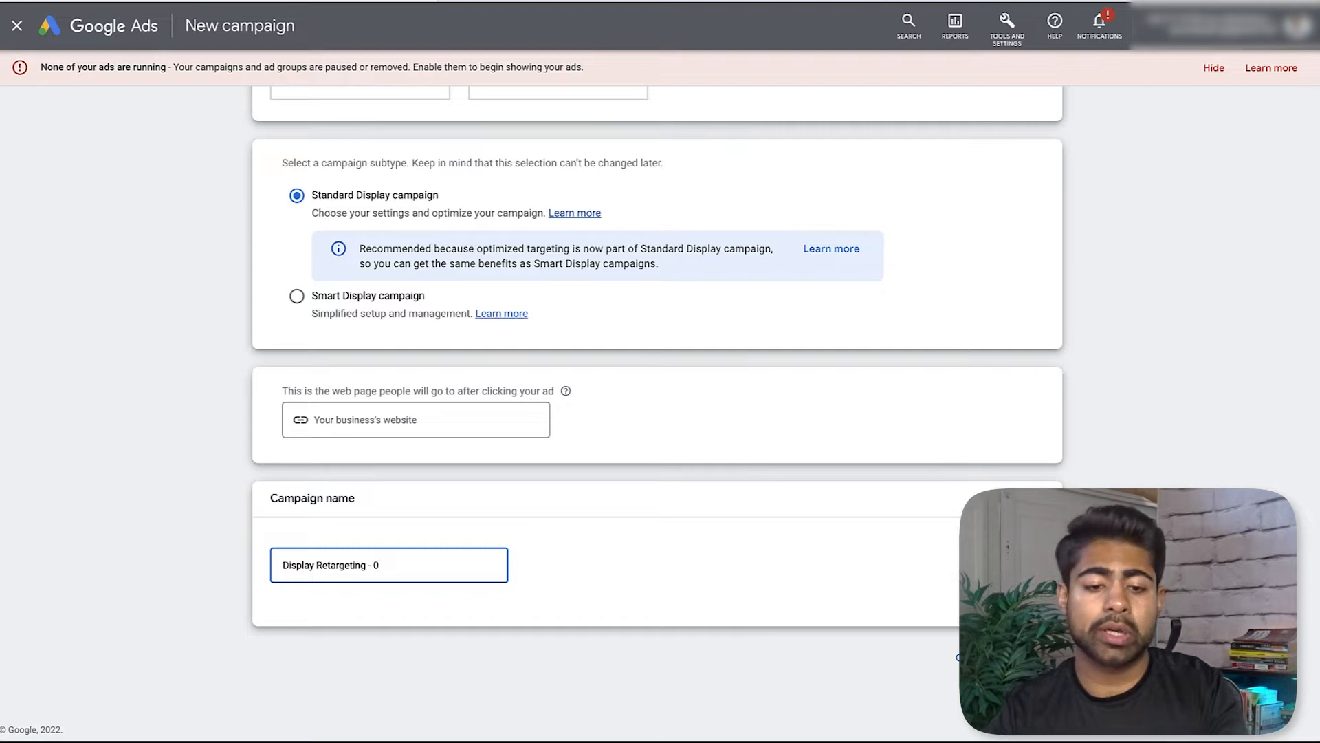
text(4/1)
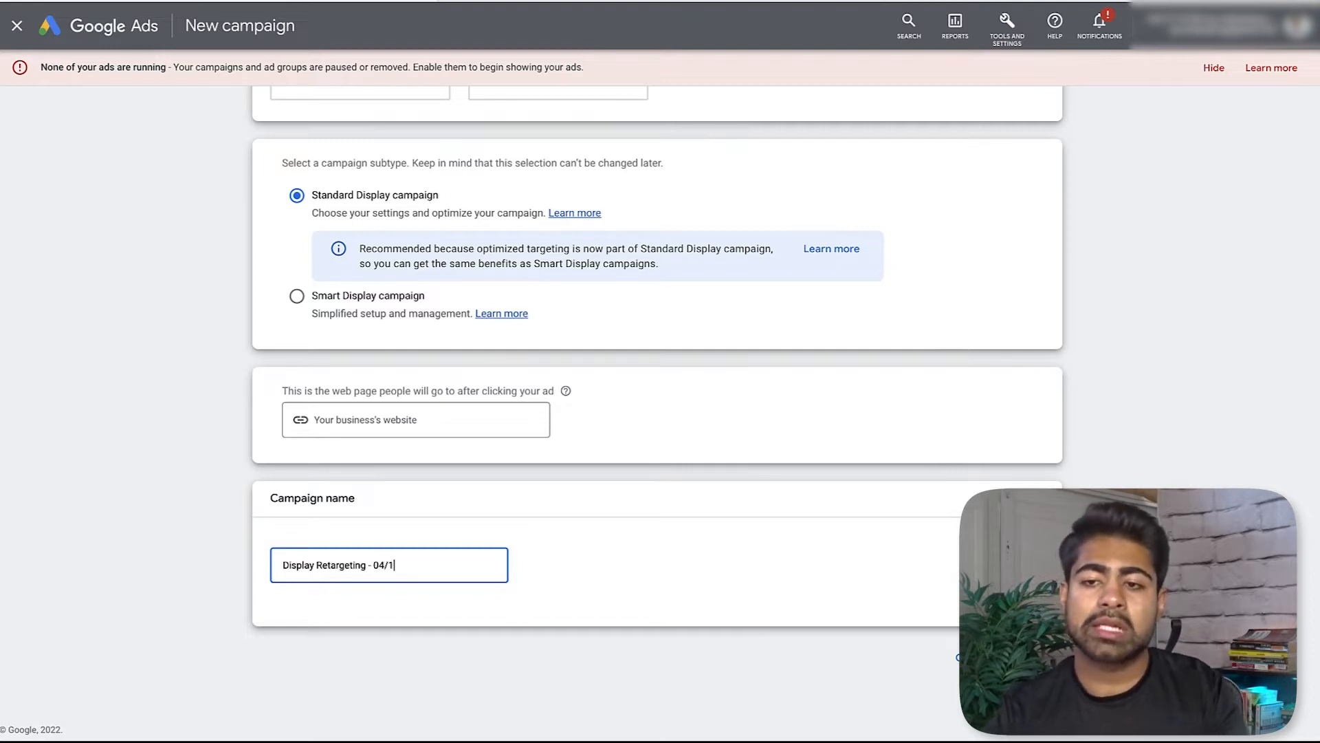
text(5/22)
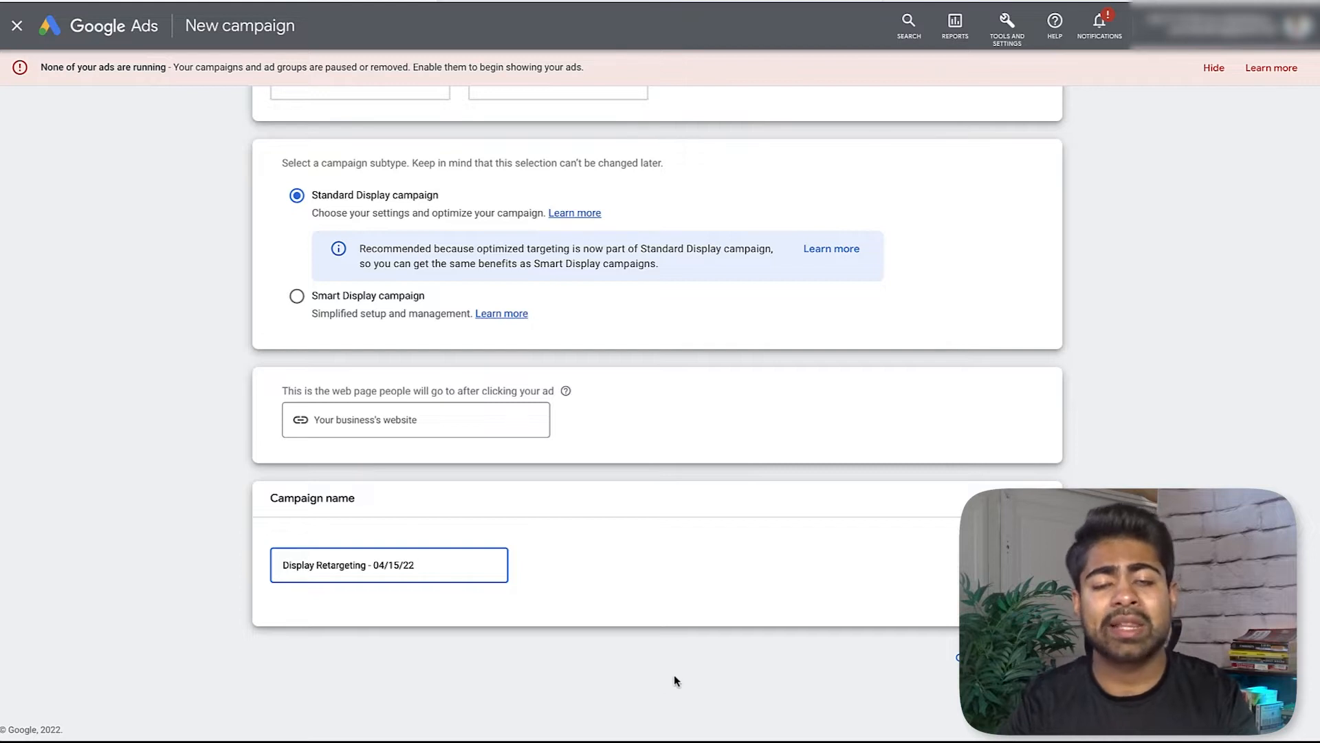
text( - USA)
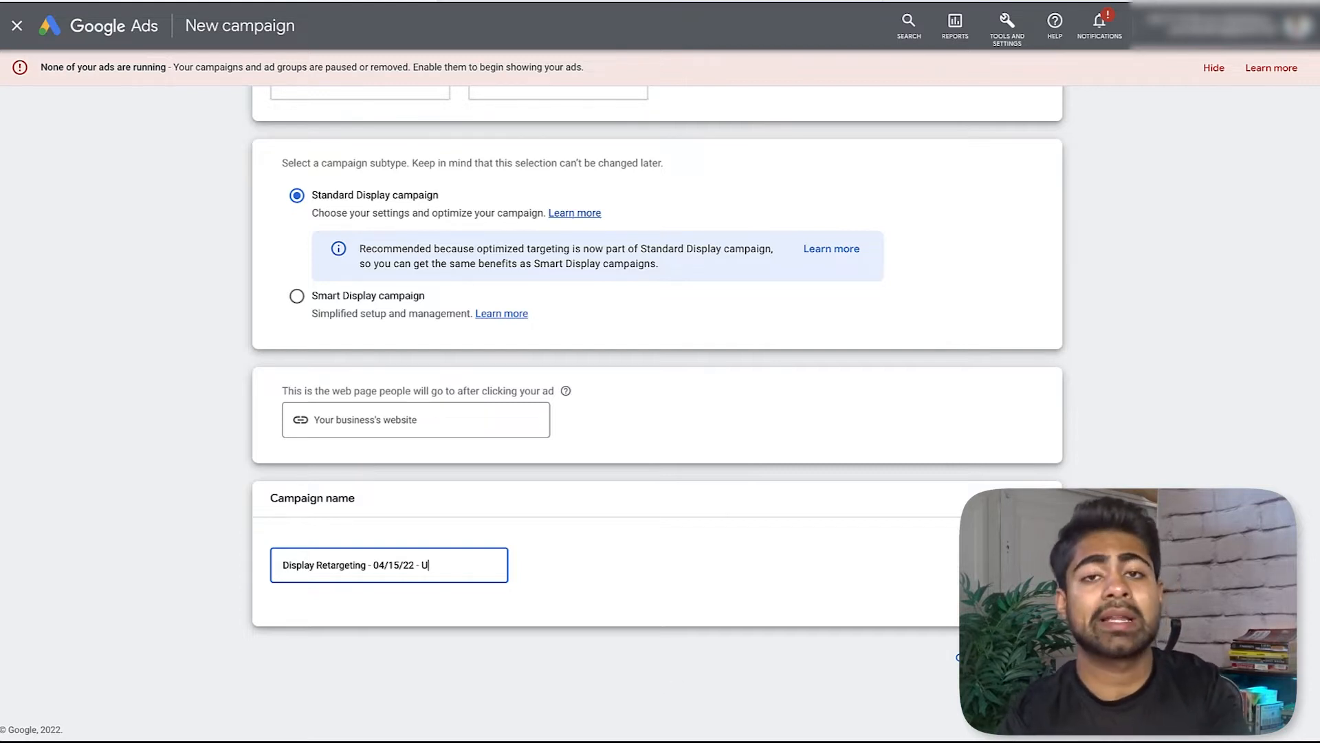
click(682, 688)
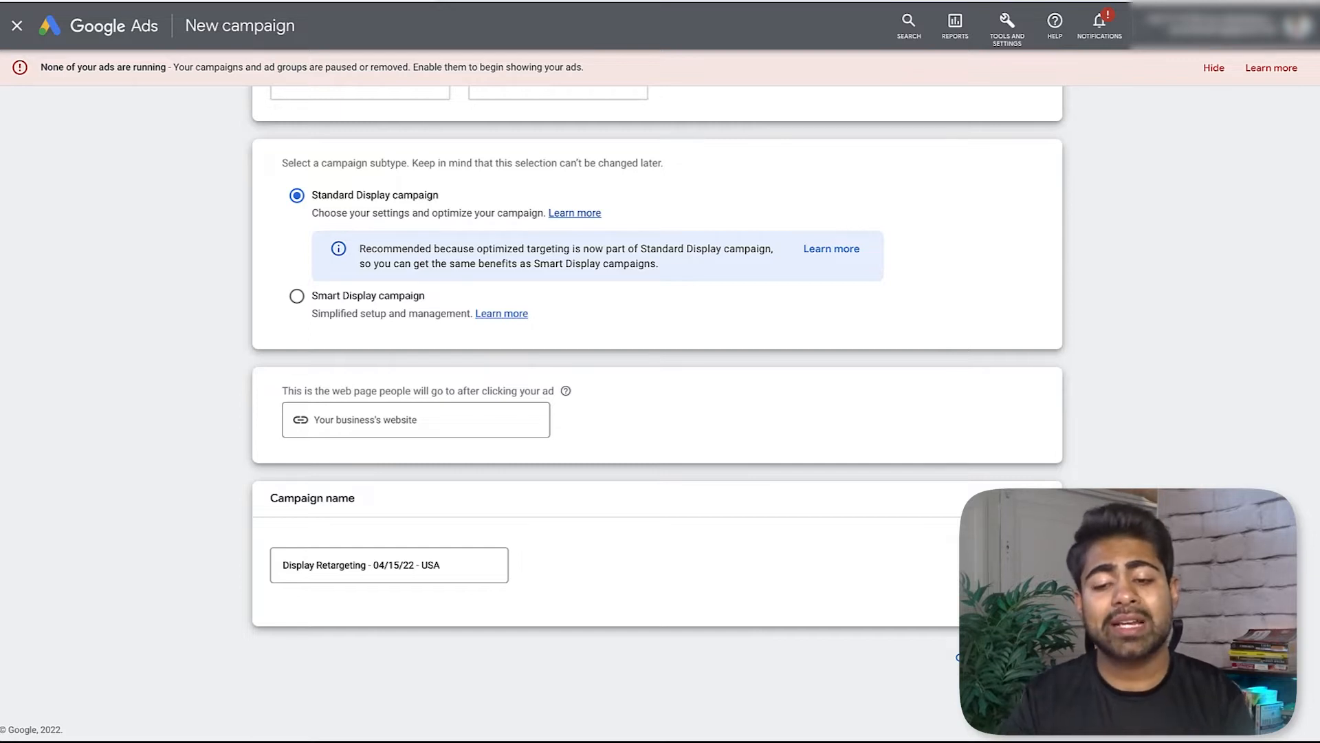
click(1029, 657)
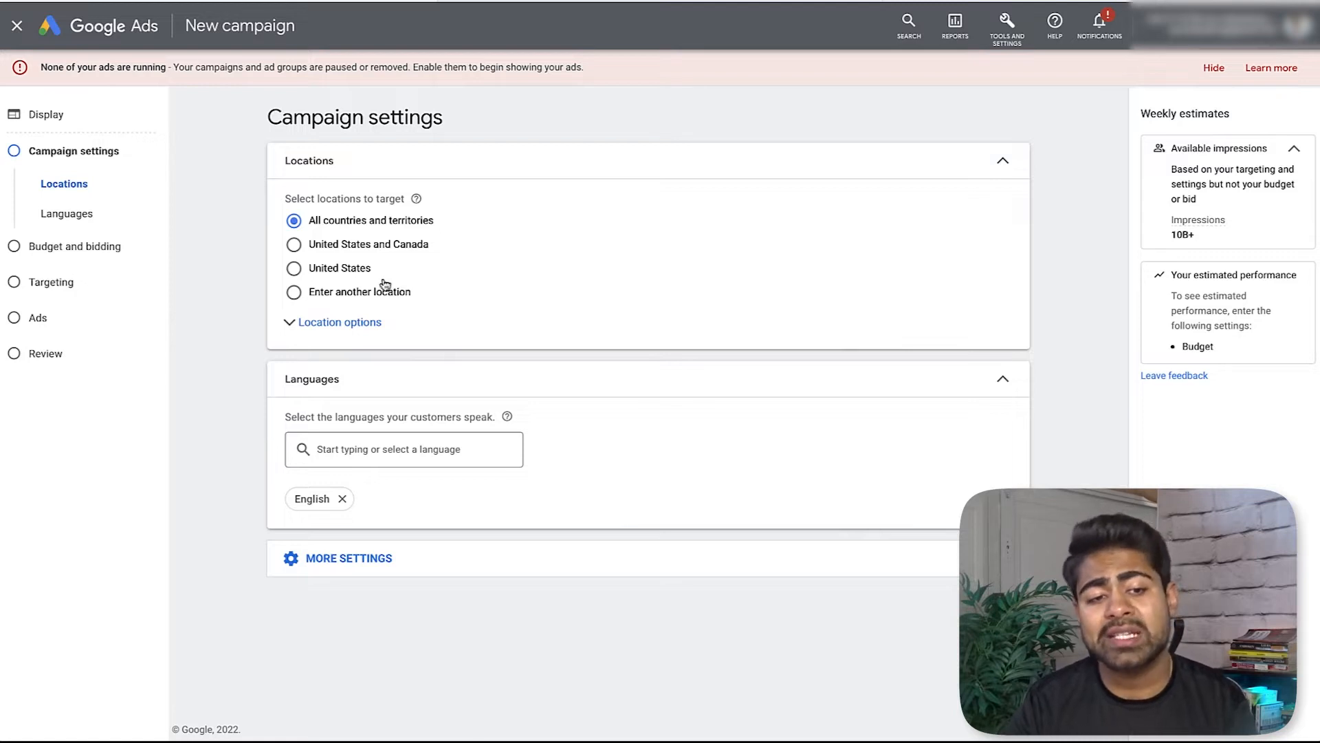
- Target the United States and limit the location targeting to Presence: people in or regularly in the targeted locations
click(1214, 68)
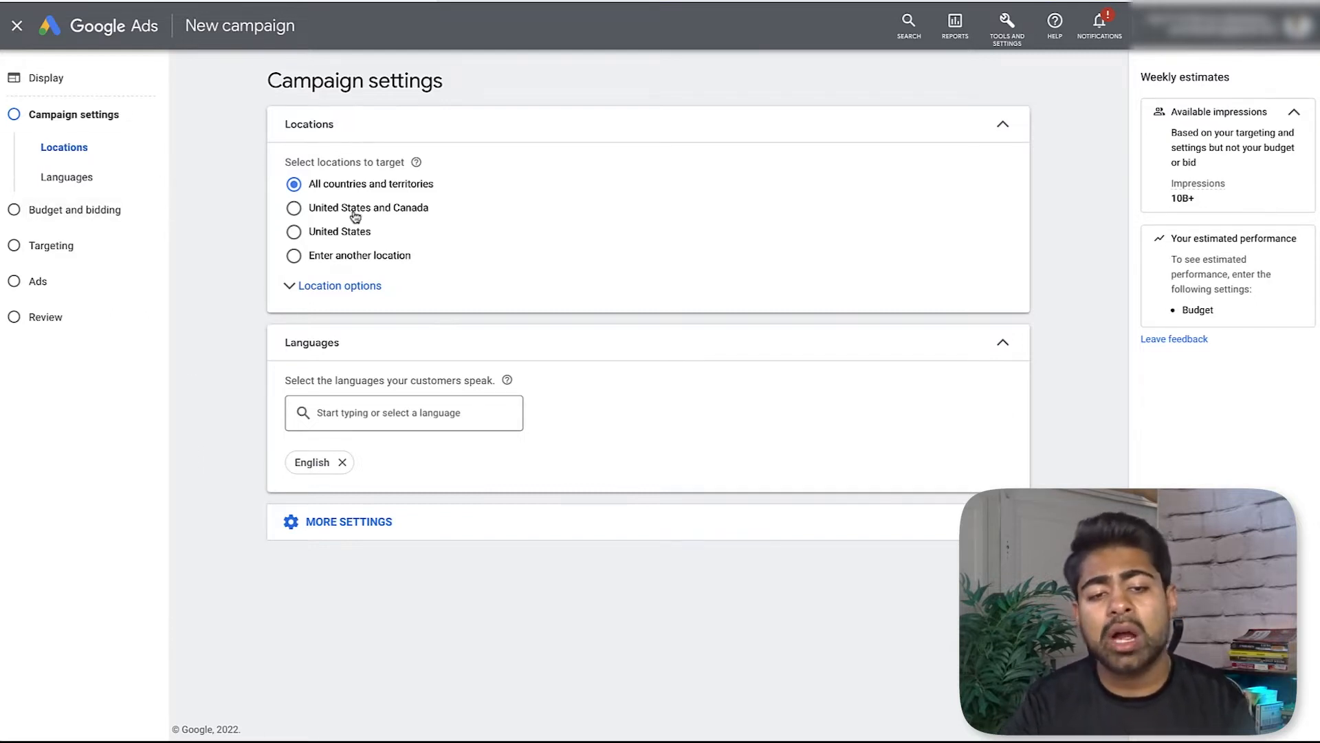
click(342, 232)
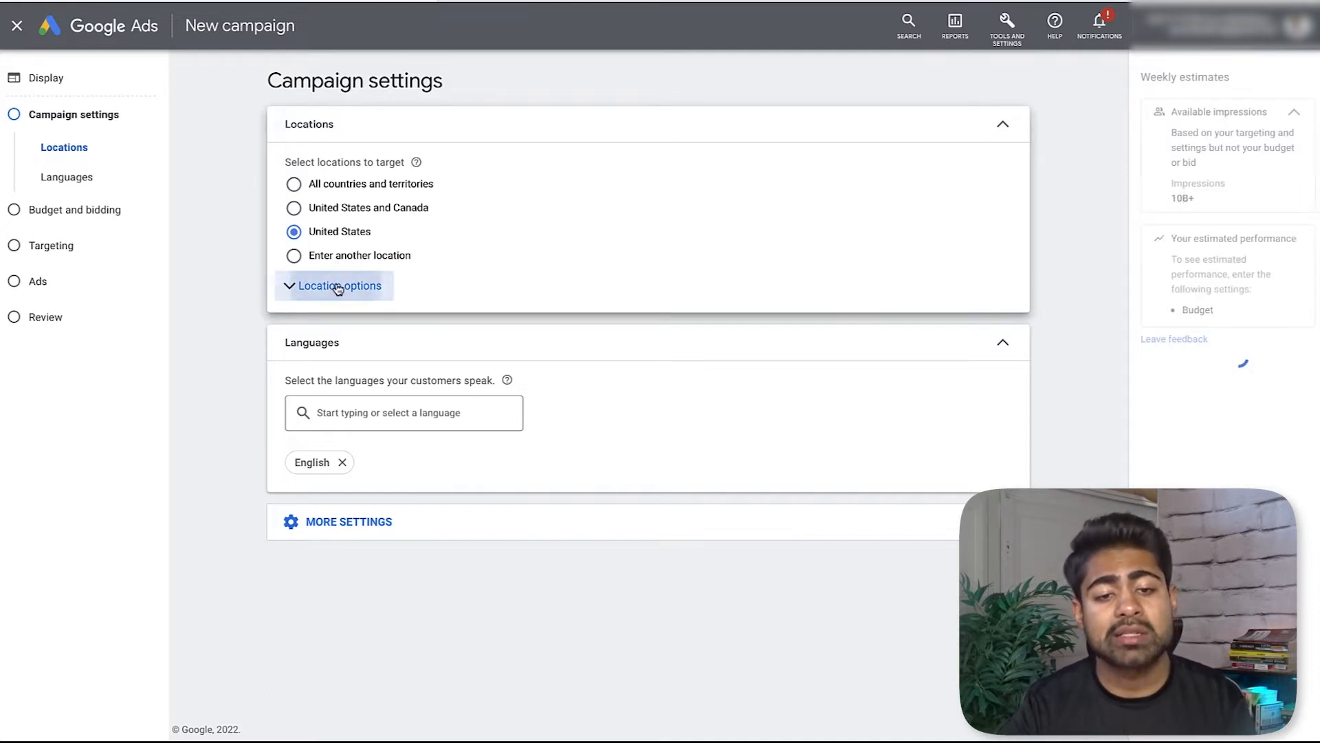
click(338, 286)
click(292, 365)
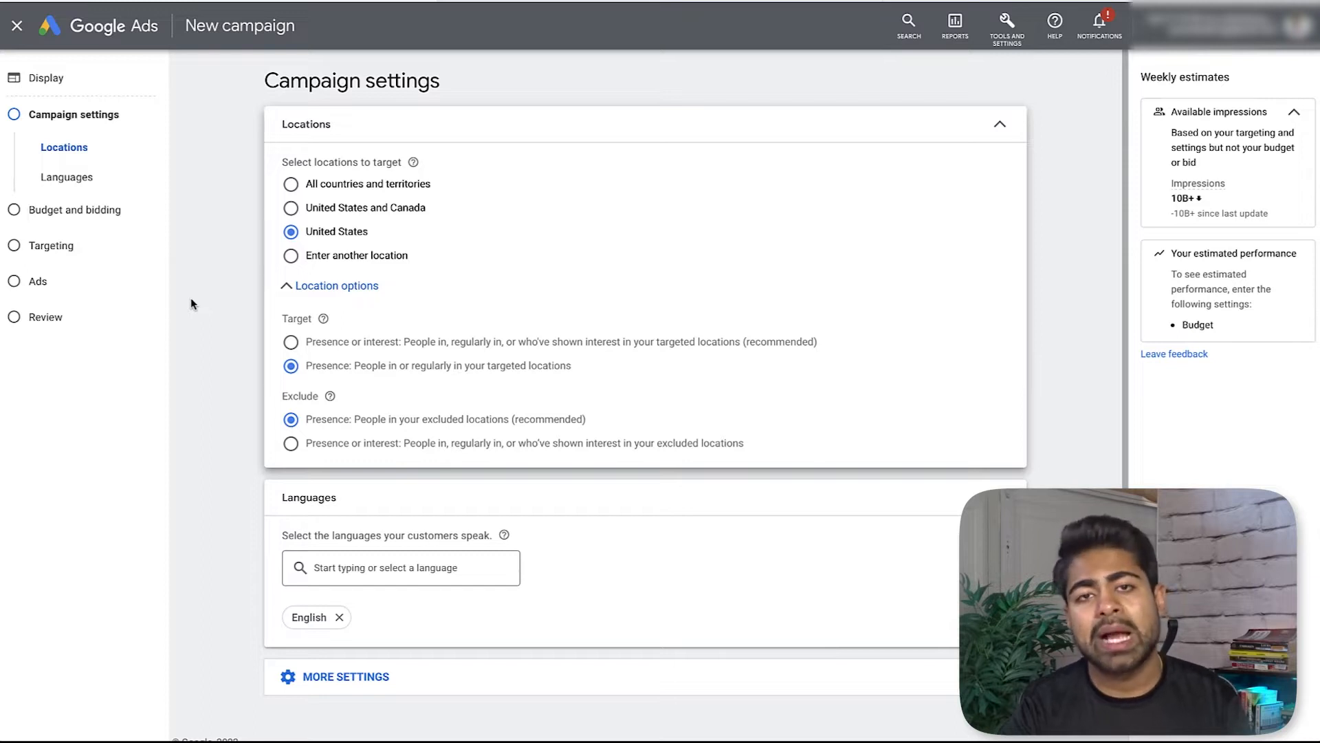
- Open the dynamic ads setting among the additional campaign settings and proceed to budget and bidding
scroll(196, 311, down, 1)
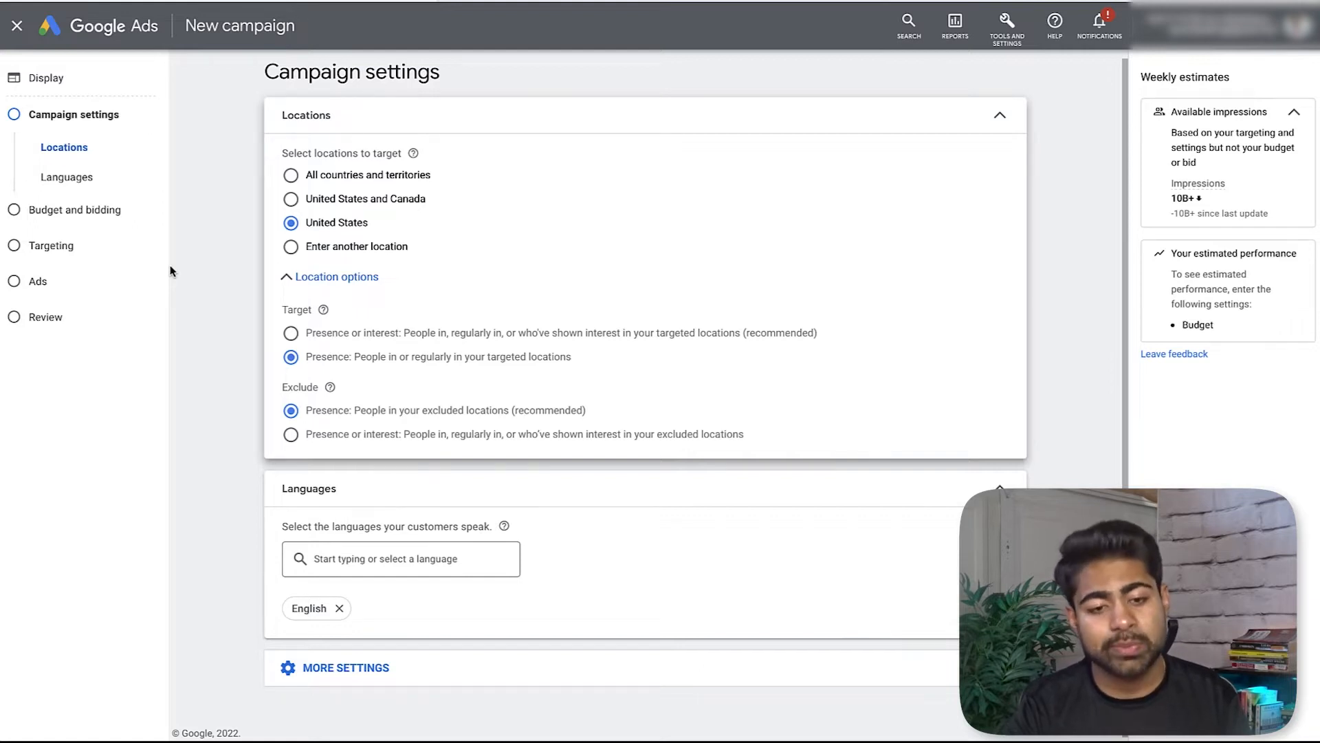
scroll(206, 309, down, 1)
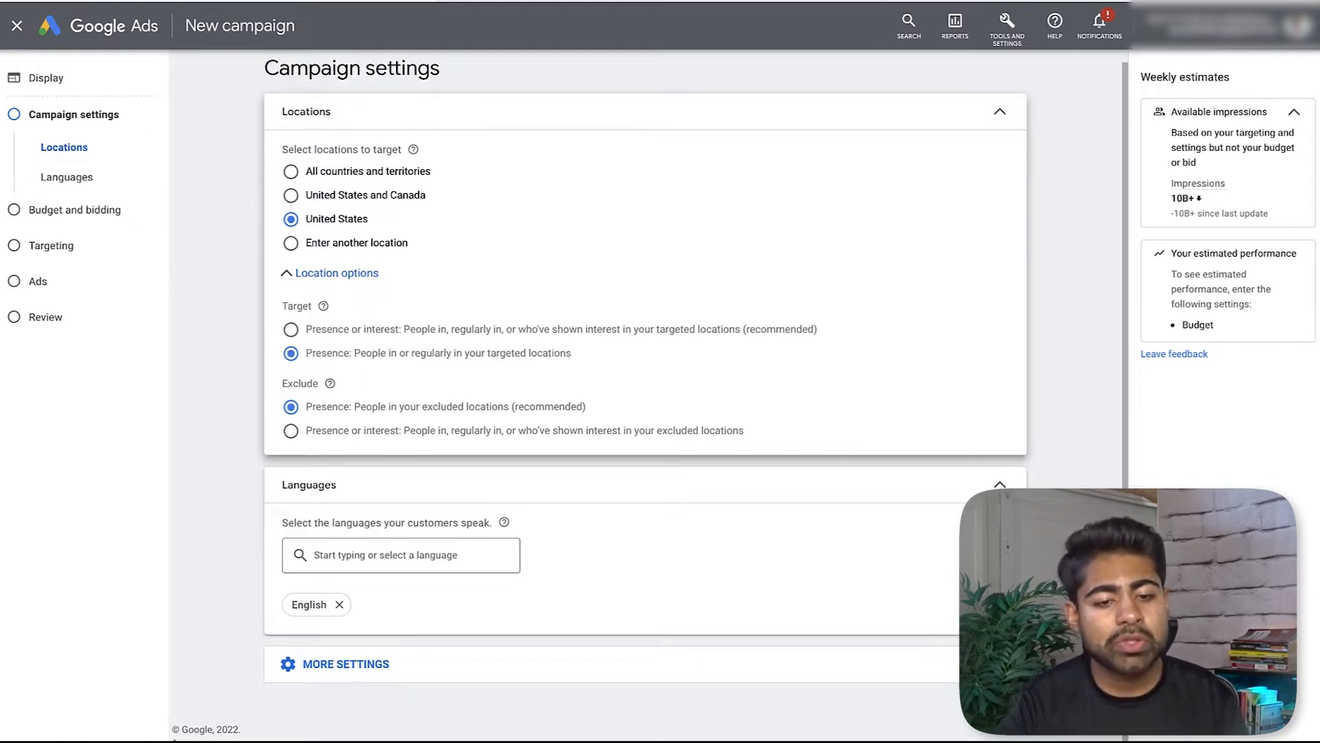
click(345, 663)
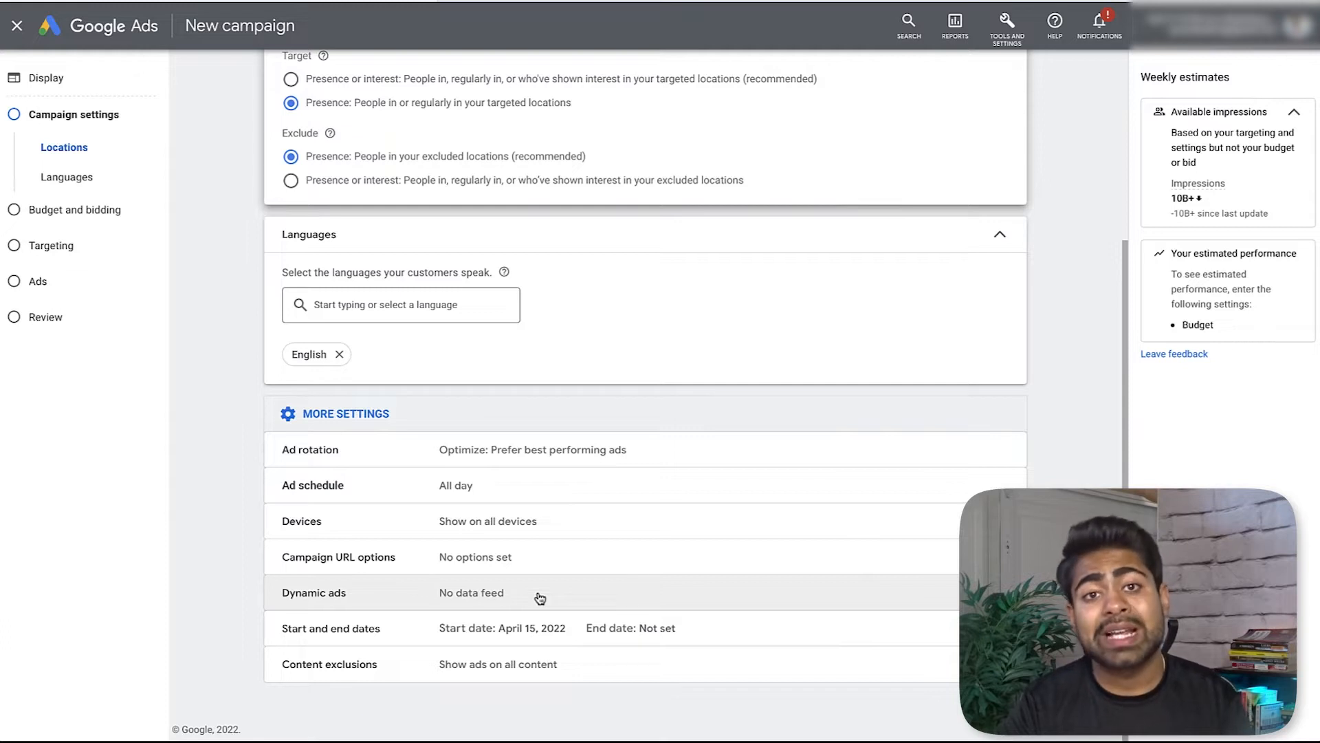
click(946, 598)
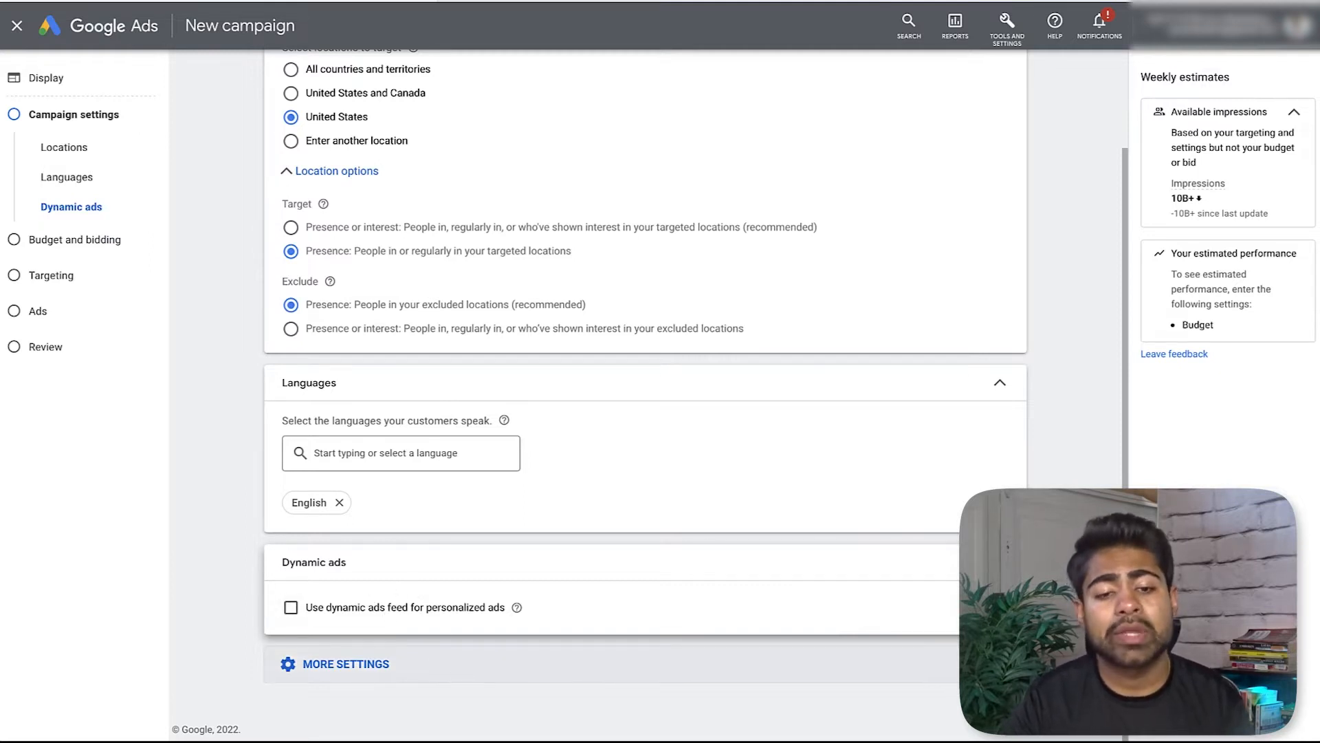
click(1005, 706)
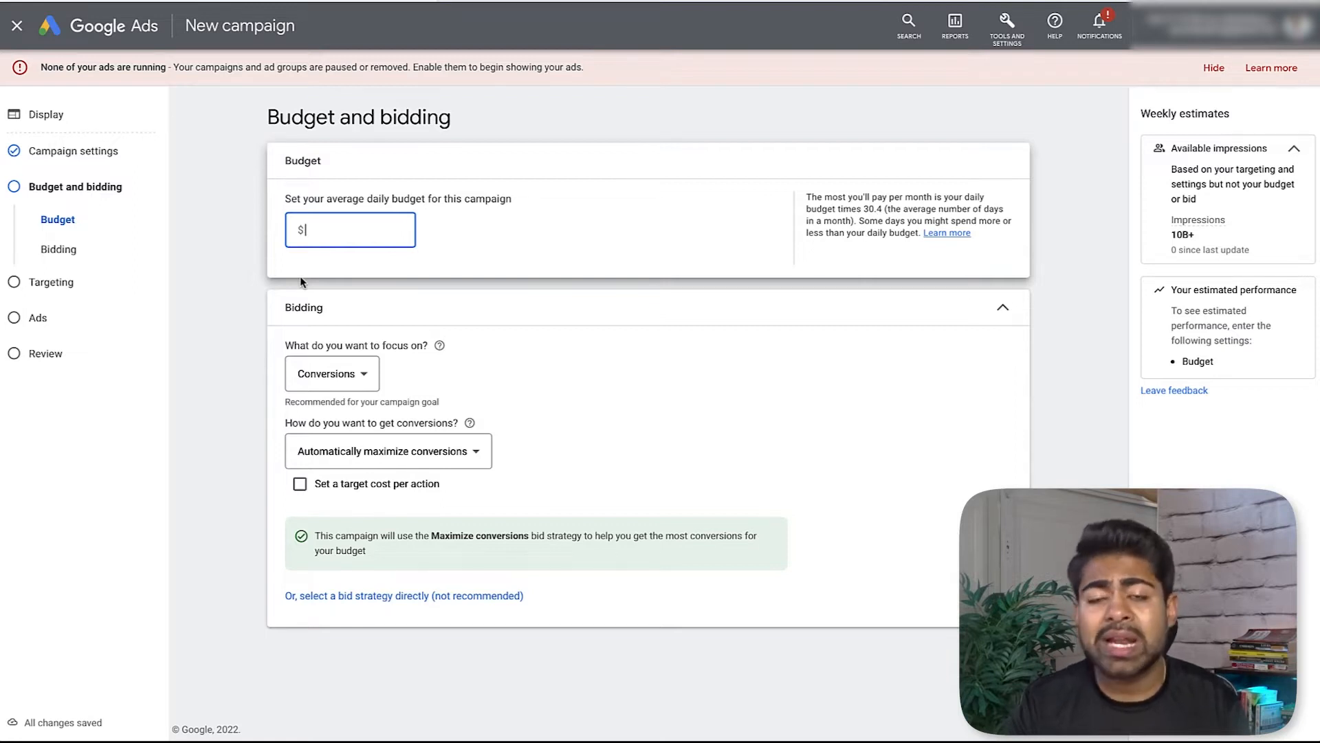
- Set the campaign's average daily budget to $2
text(1)
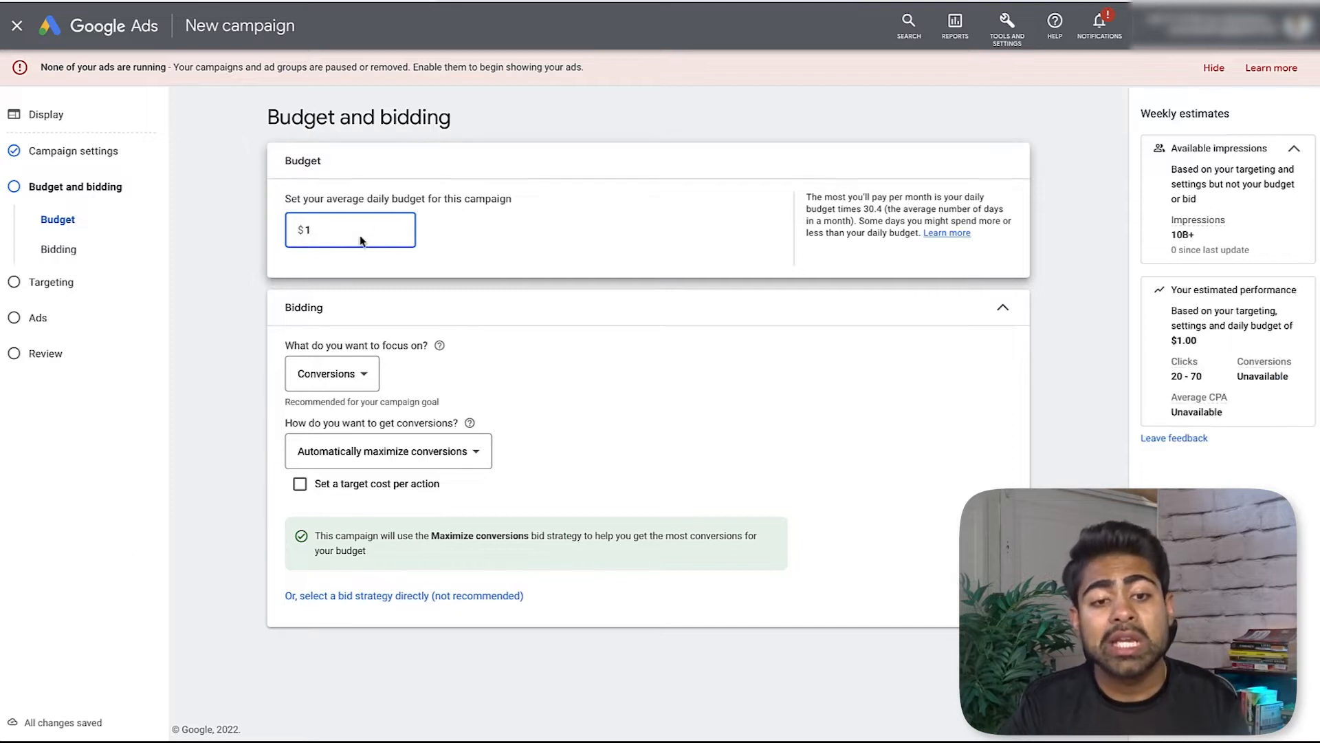
double_click(361, 233)
text(2)
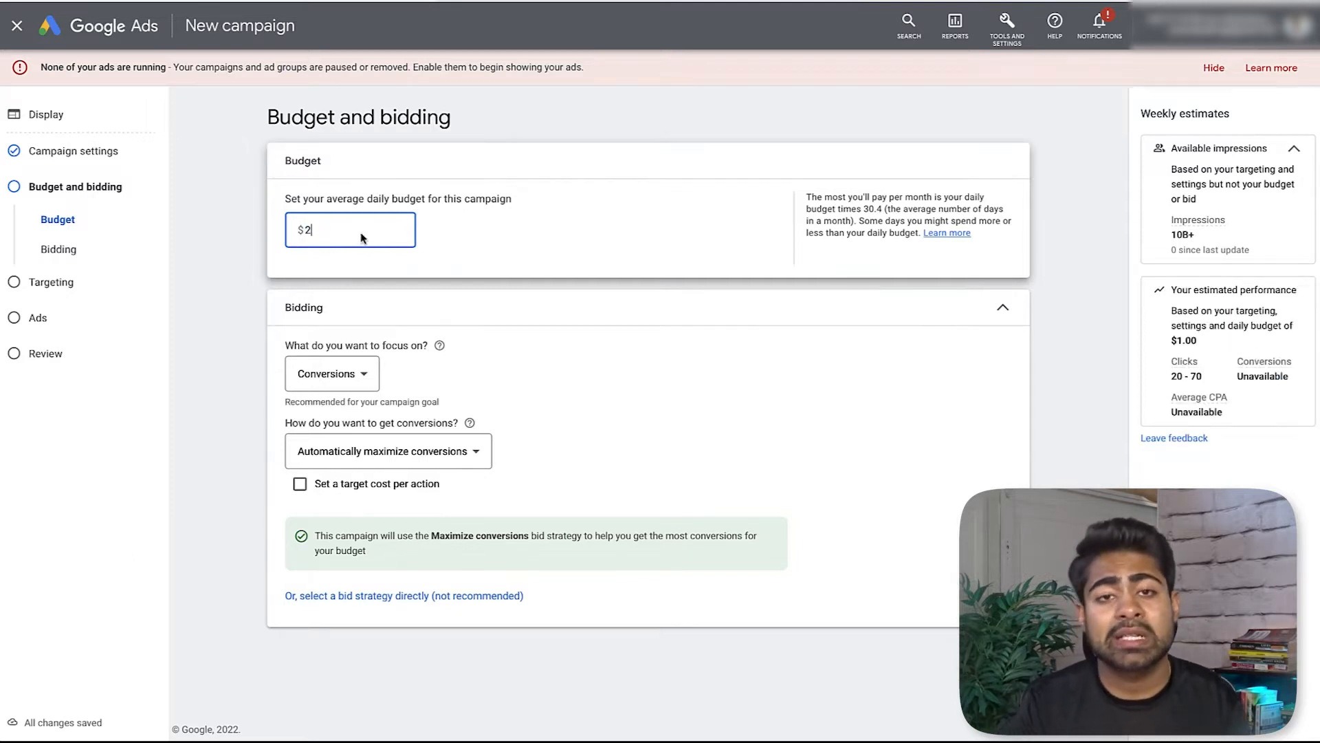
click(187, 337)
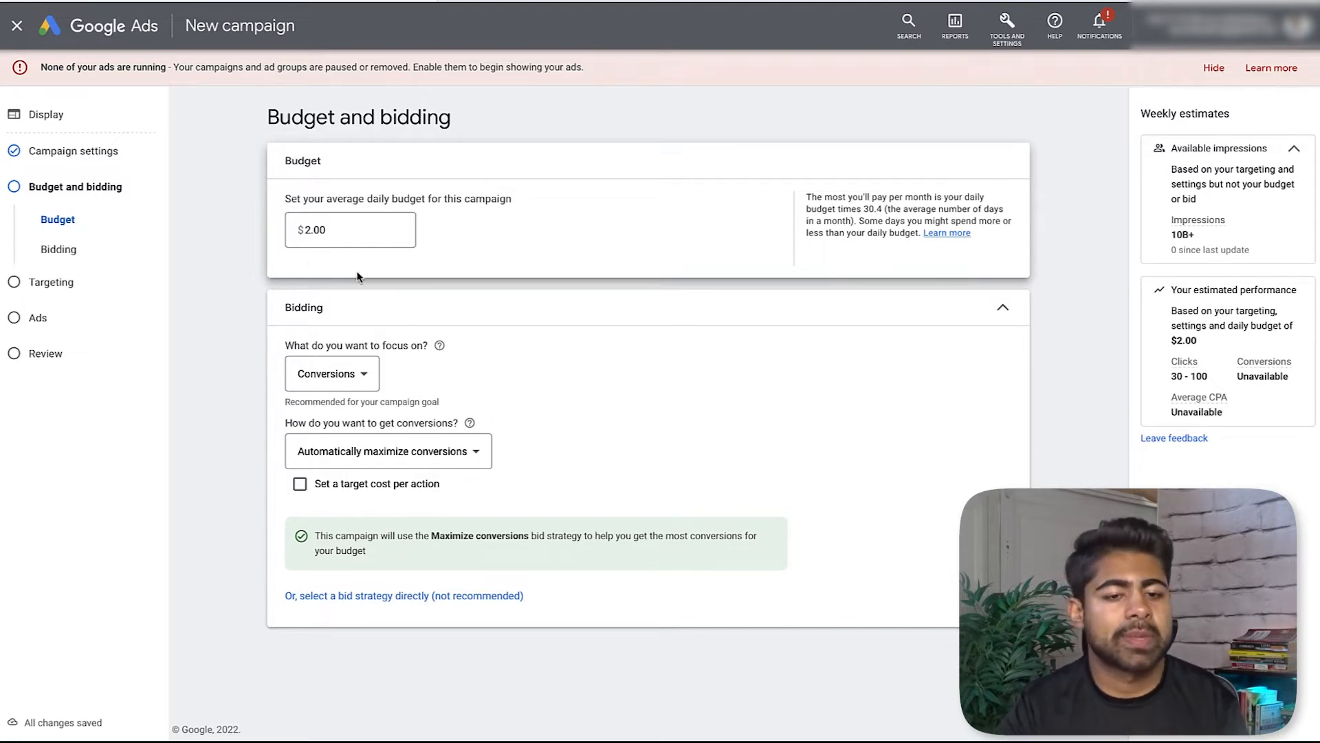
- Focus the bidding on Conversions and choose to get them by automatically maximizing conversions
click(361, 374)
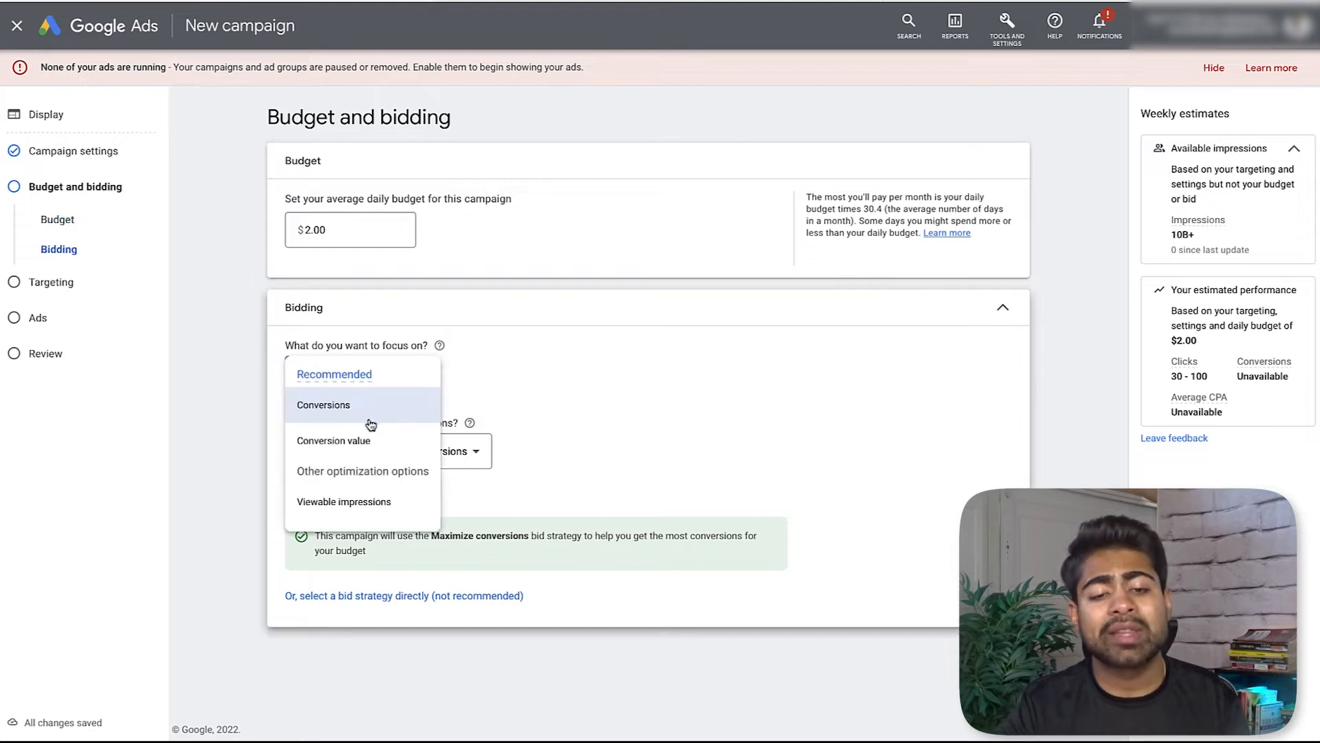
click(561, 387)
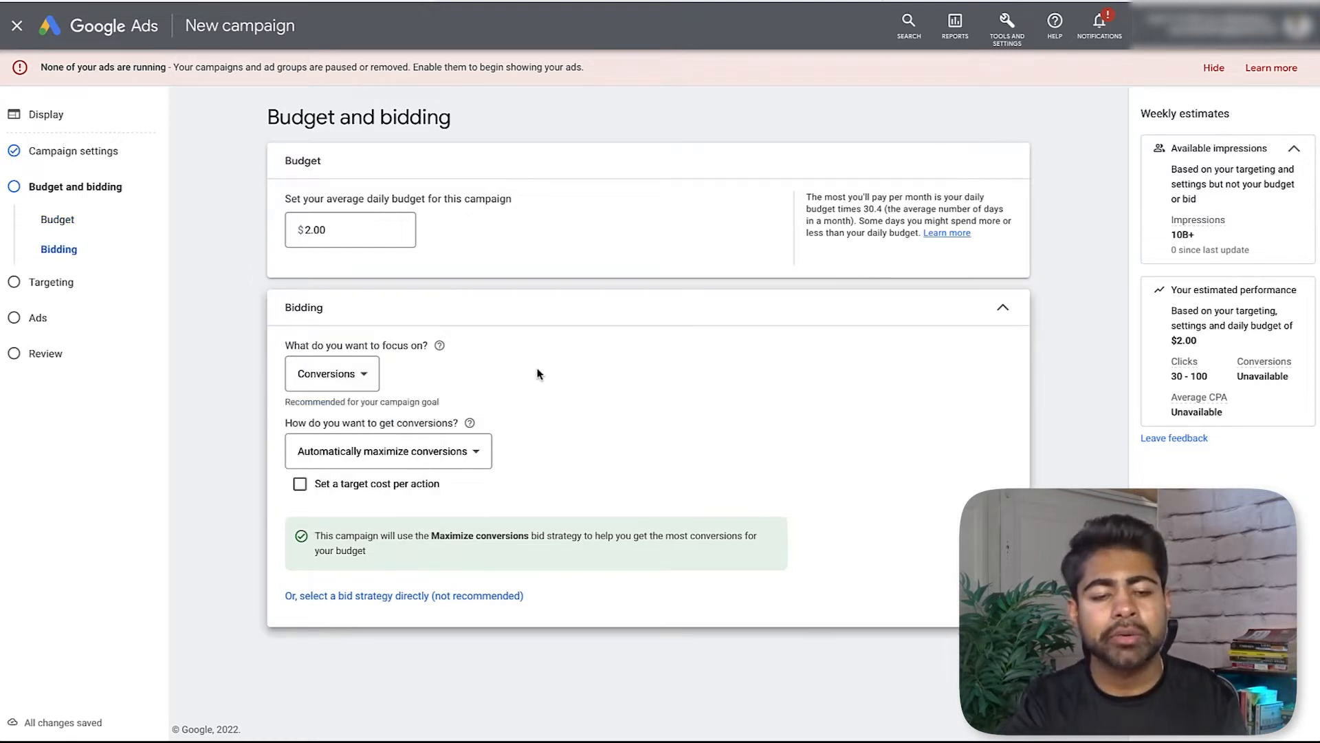
click(364, 387)
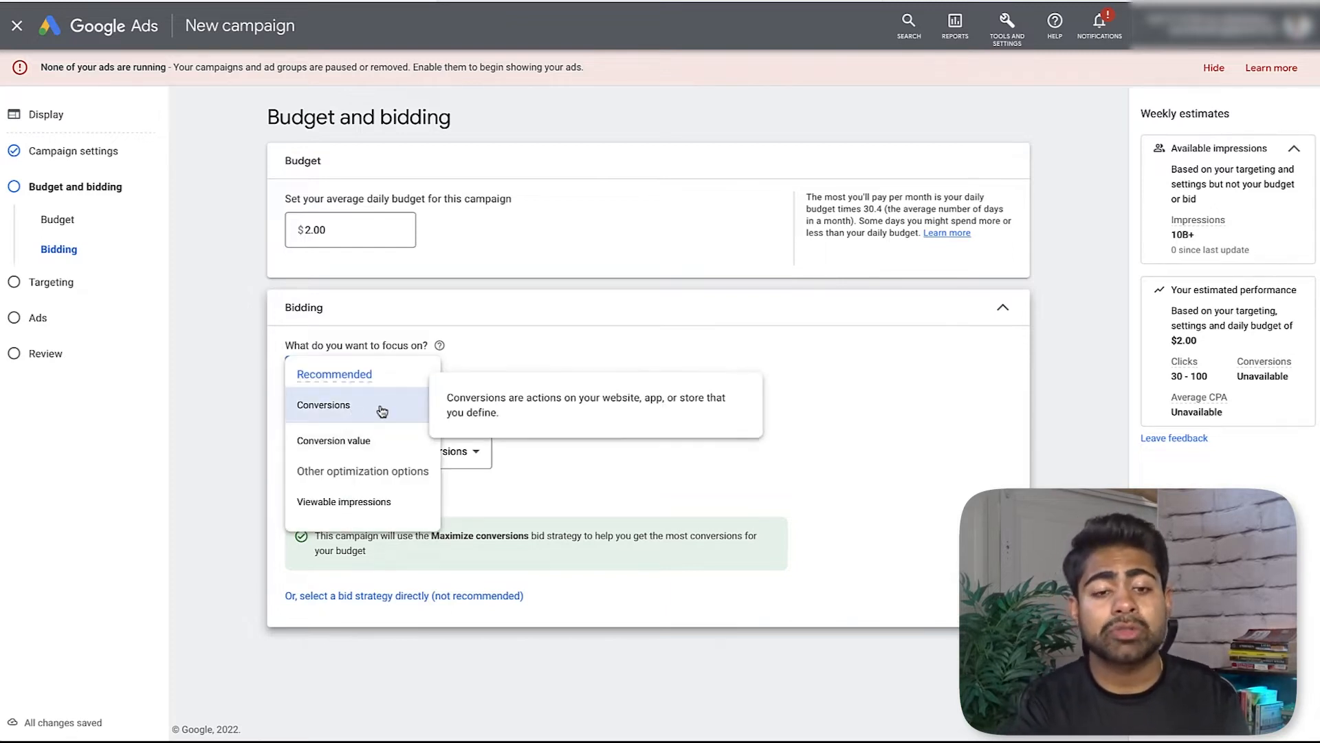
click(382, 410)
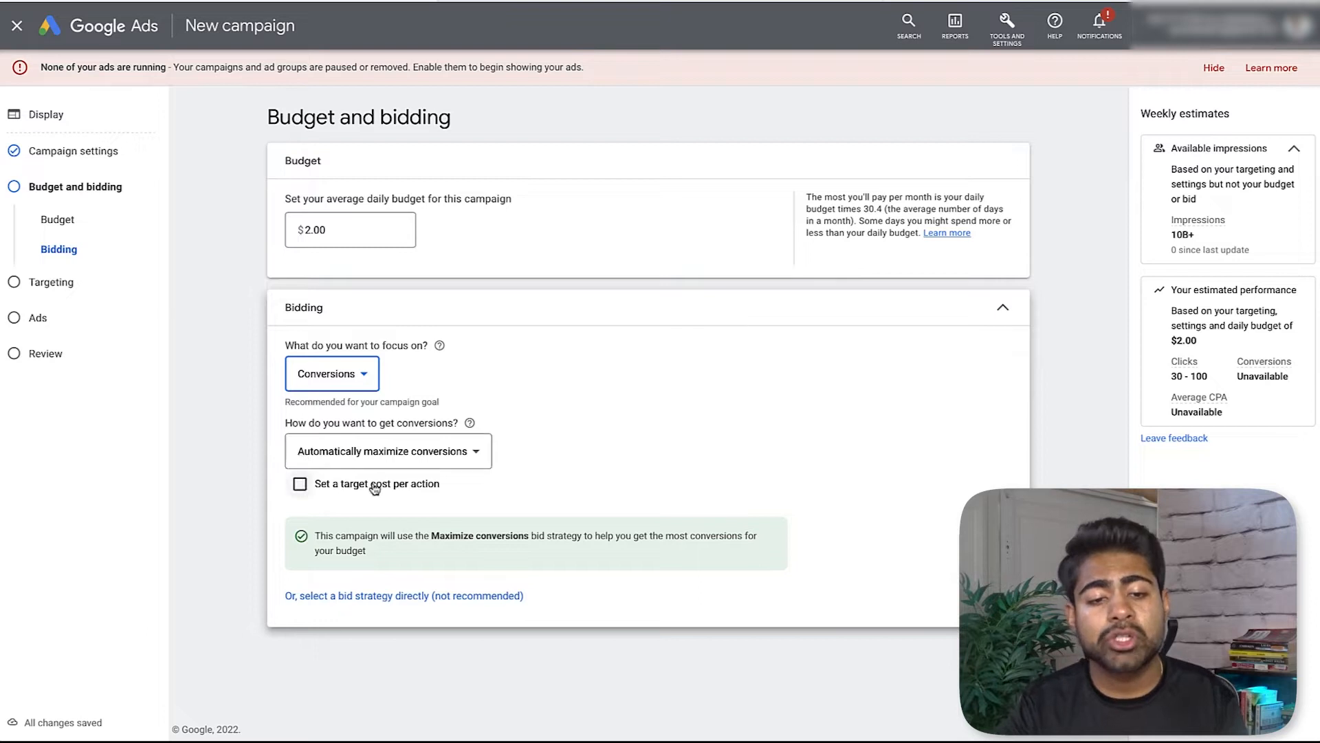
click(427, 459)
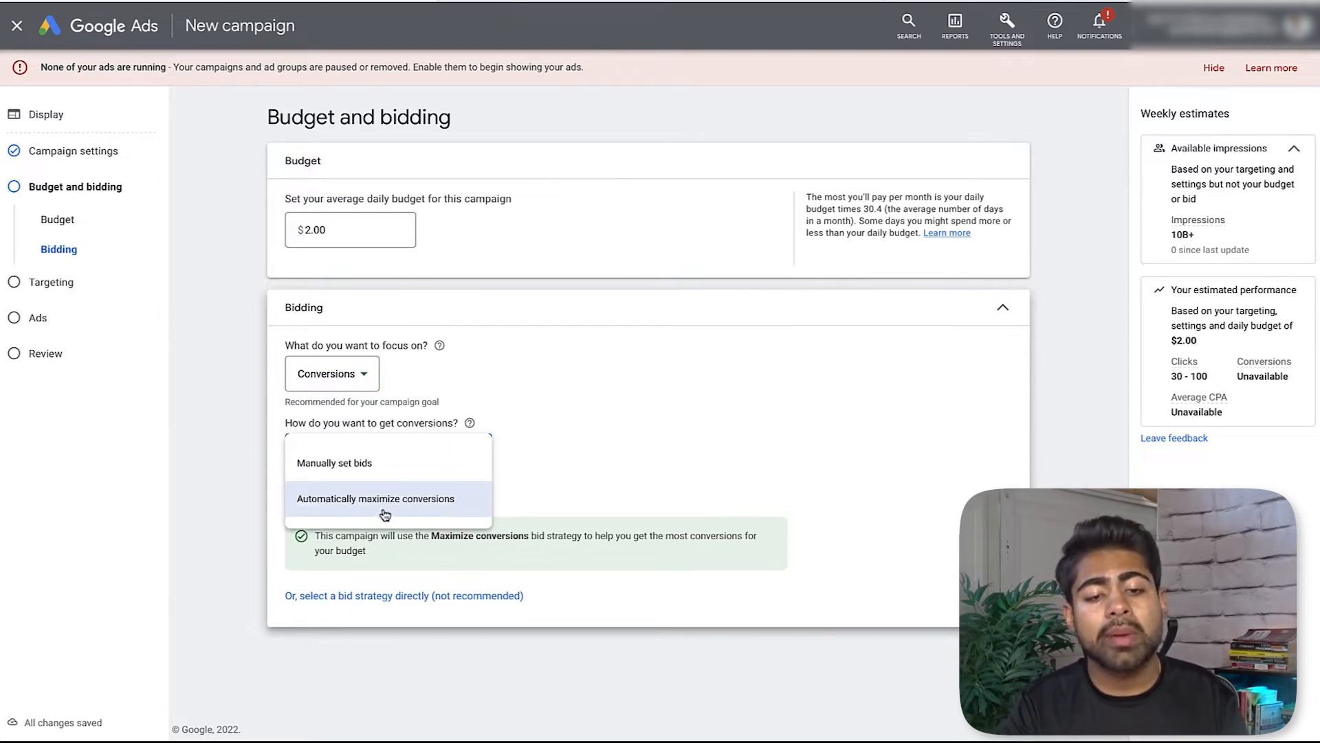
click(423, 498)
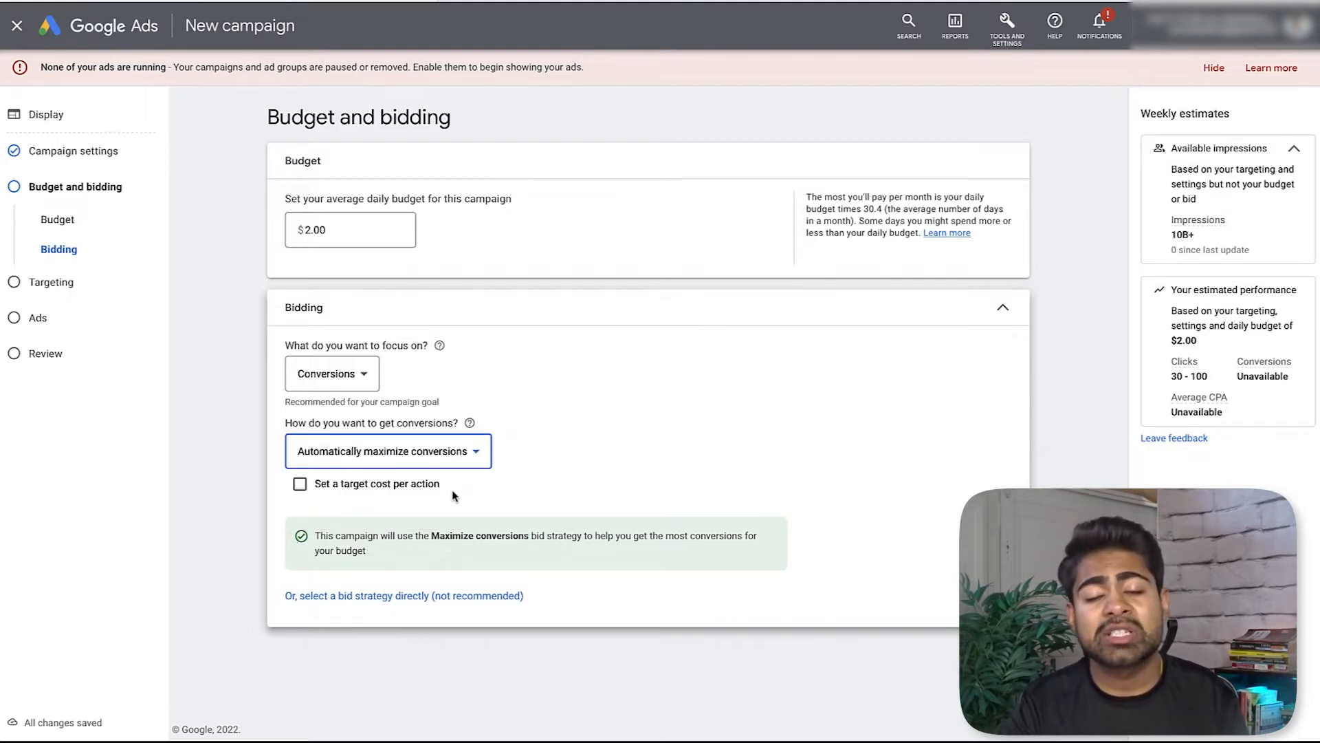
- Enable a target cost per action and set the target CPA to $30.00
click(379, 487)
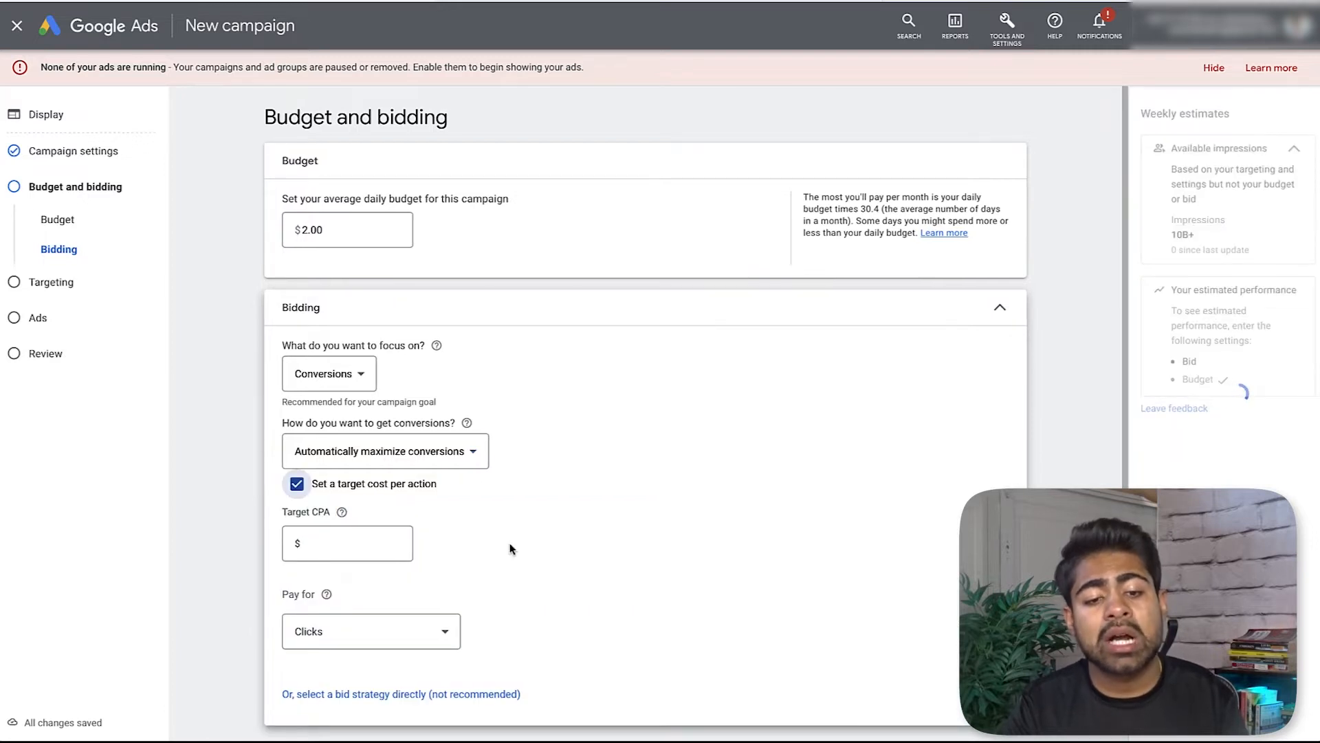
click(370, 555)
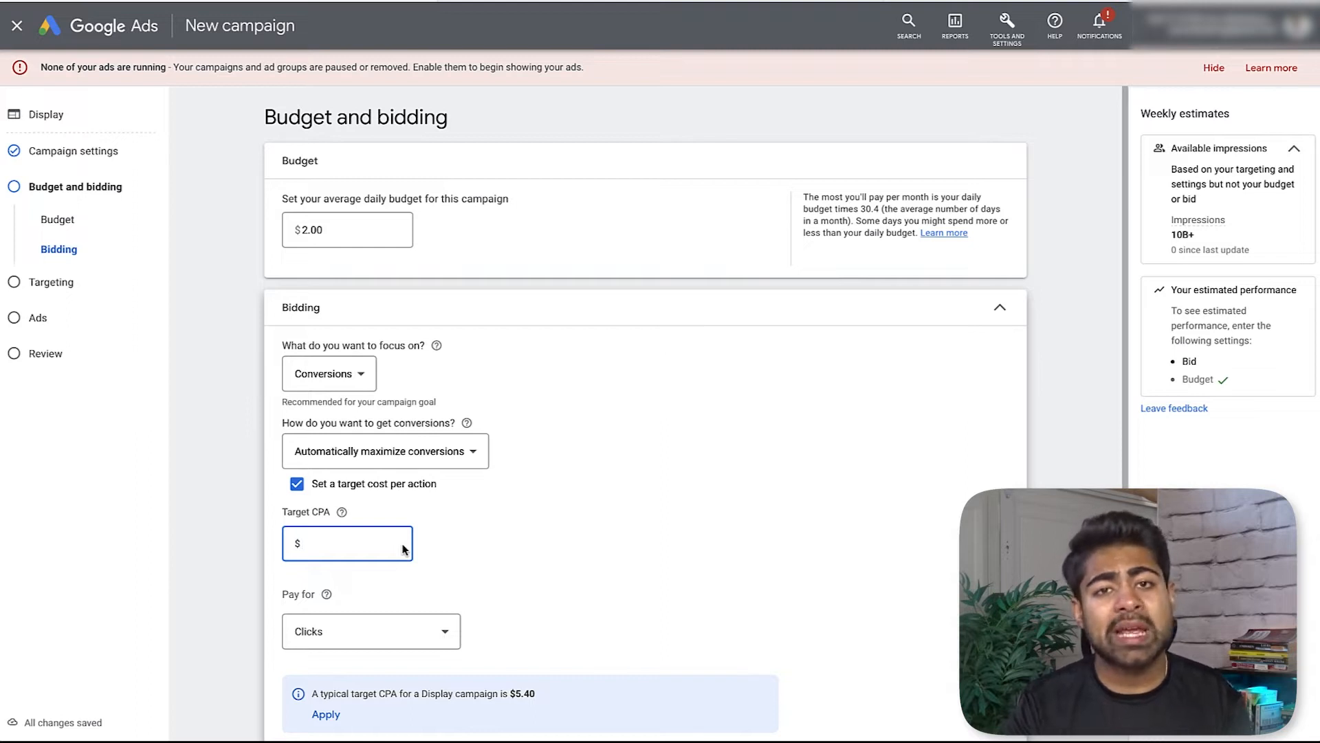
text(30)
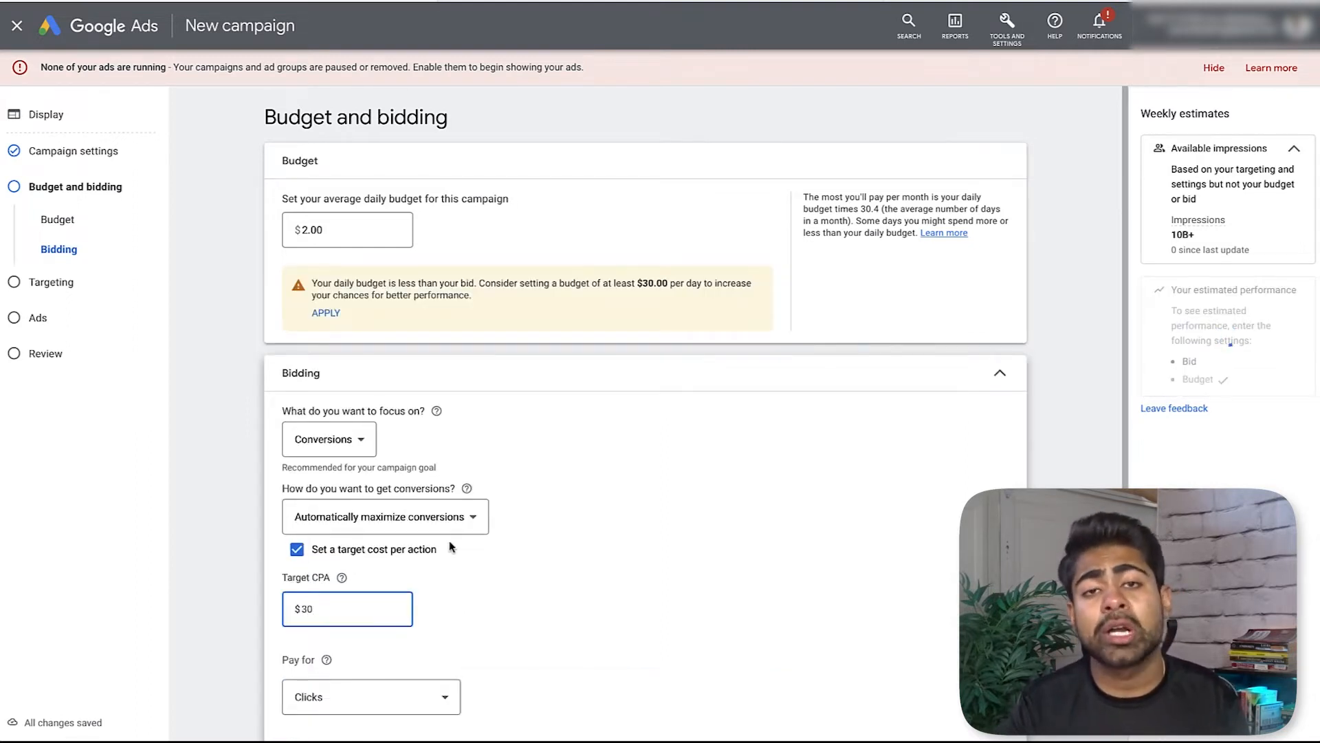
scroll(530, 666, down, 2)
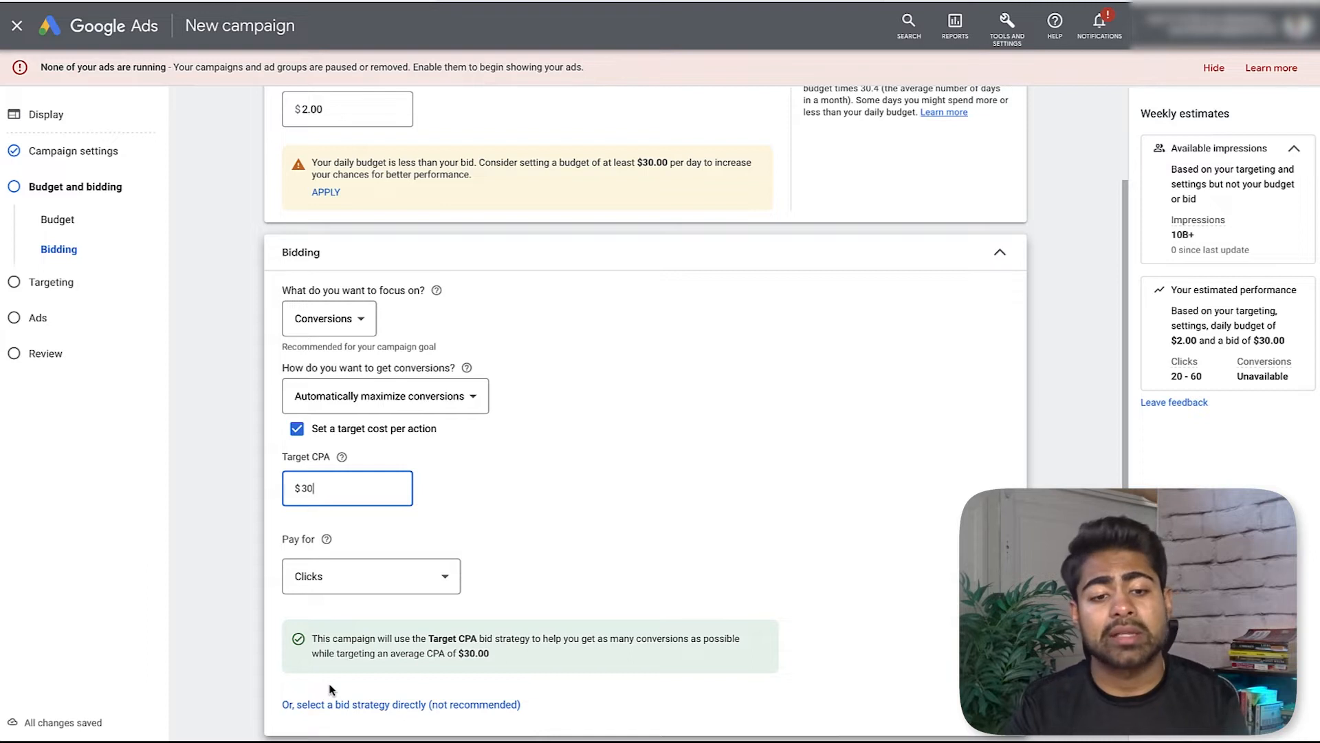
double_click(332, 492)
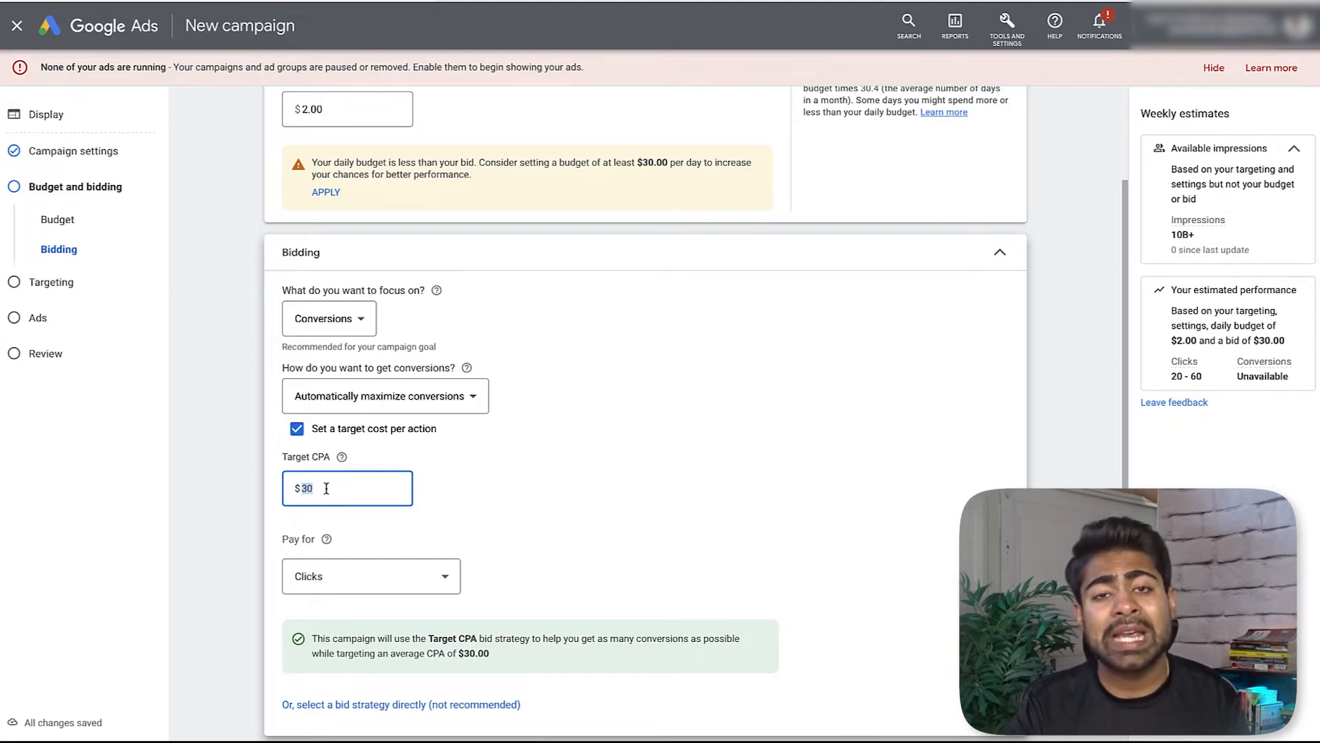
text(30.00)
double_click(351, 489)
scroll(361, 499, up, 2)
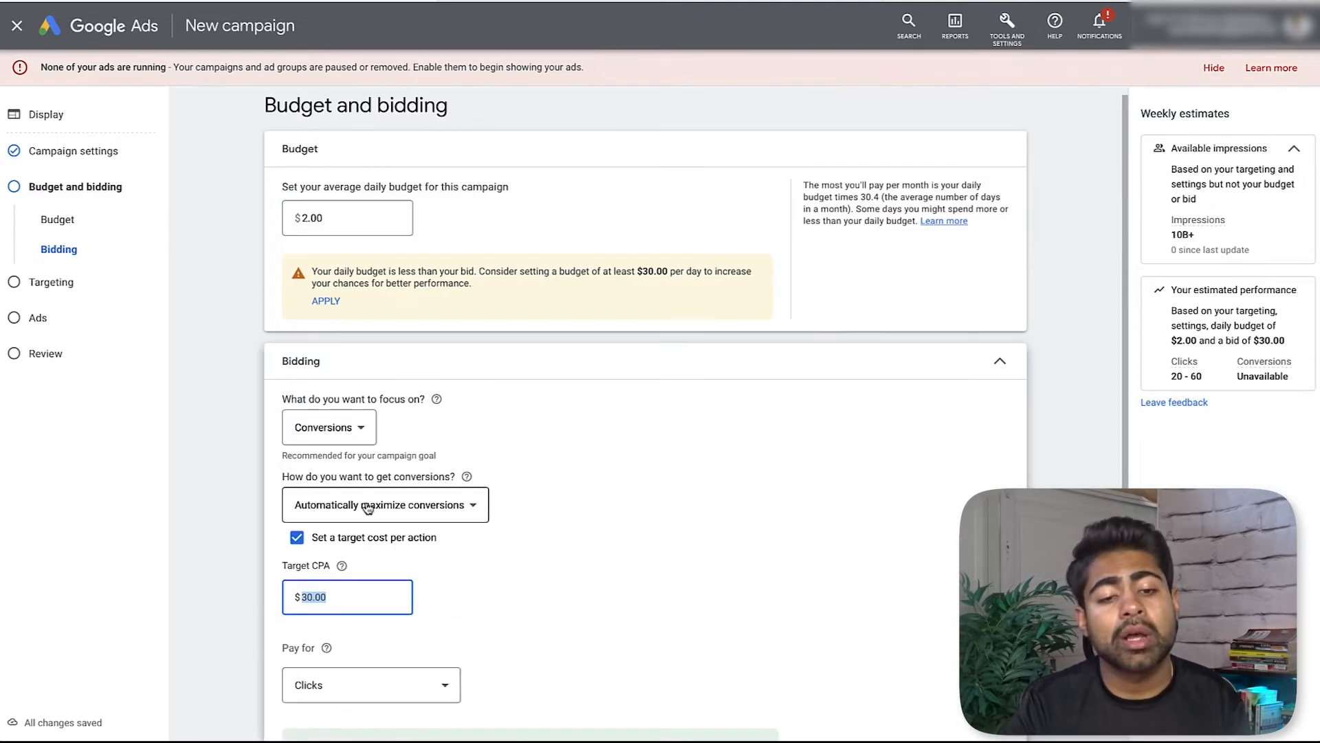
- Choose Clicks as what the campaign pays for under the target CPA bidding
scroll(390, 591, down, 3)
click(398, 525)
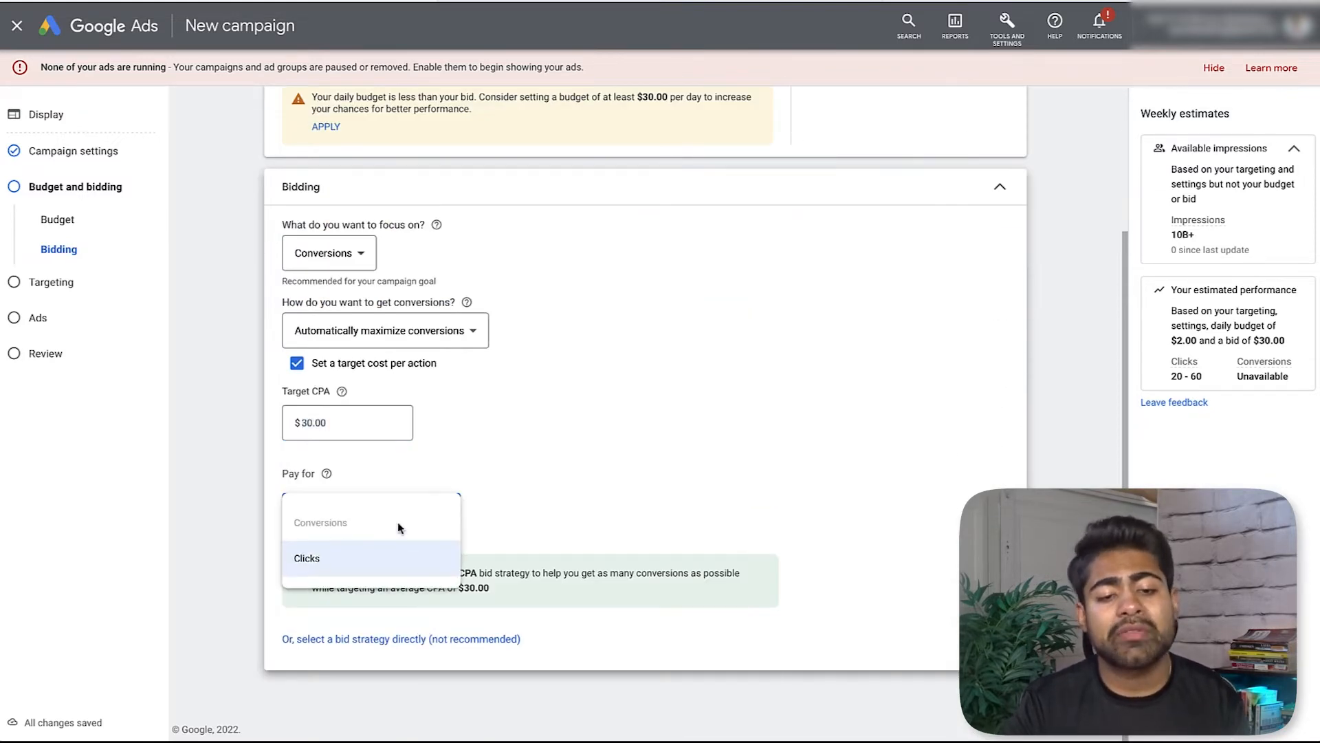
click(297, 557)
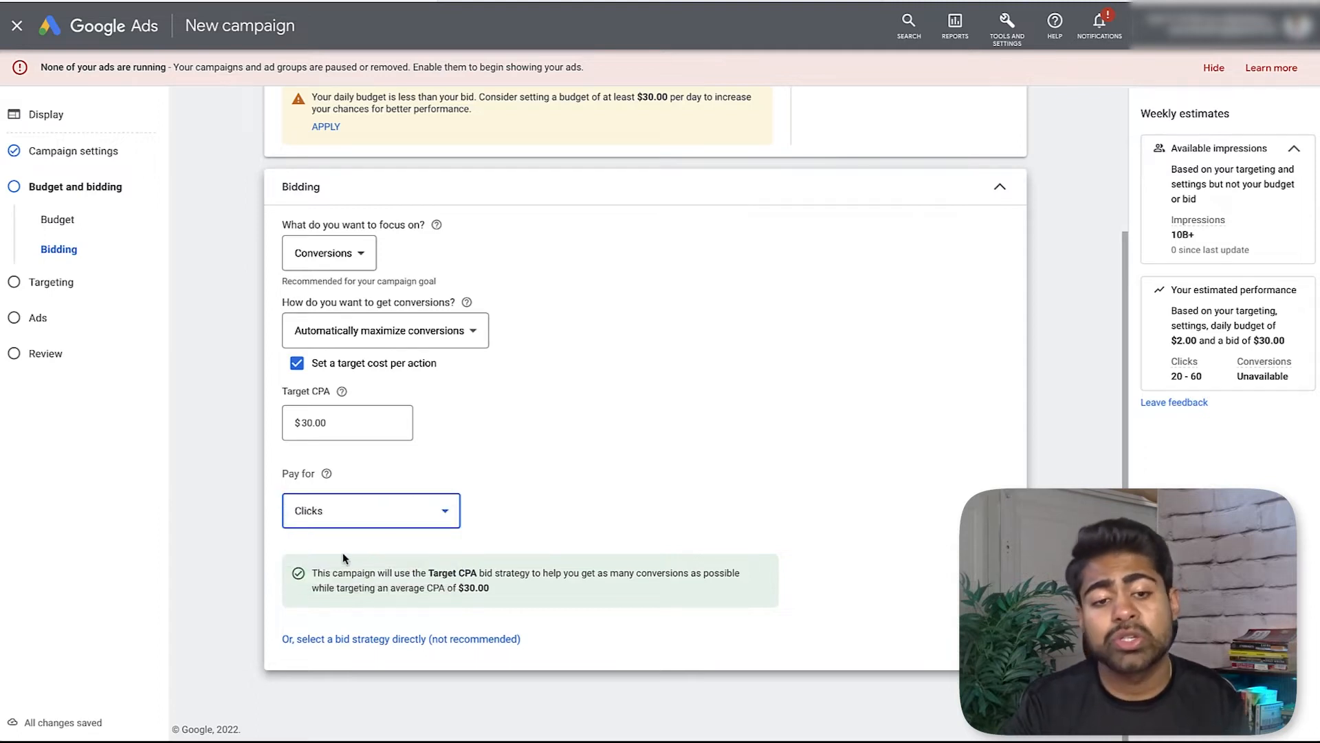
scroll(357, 547, up, 1)
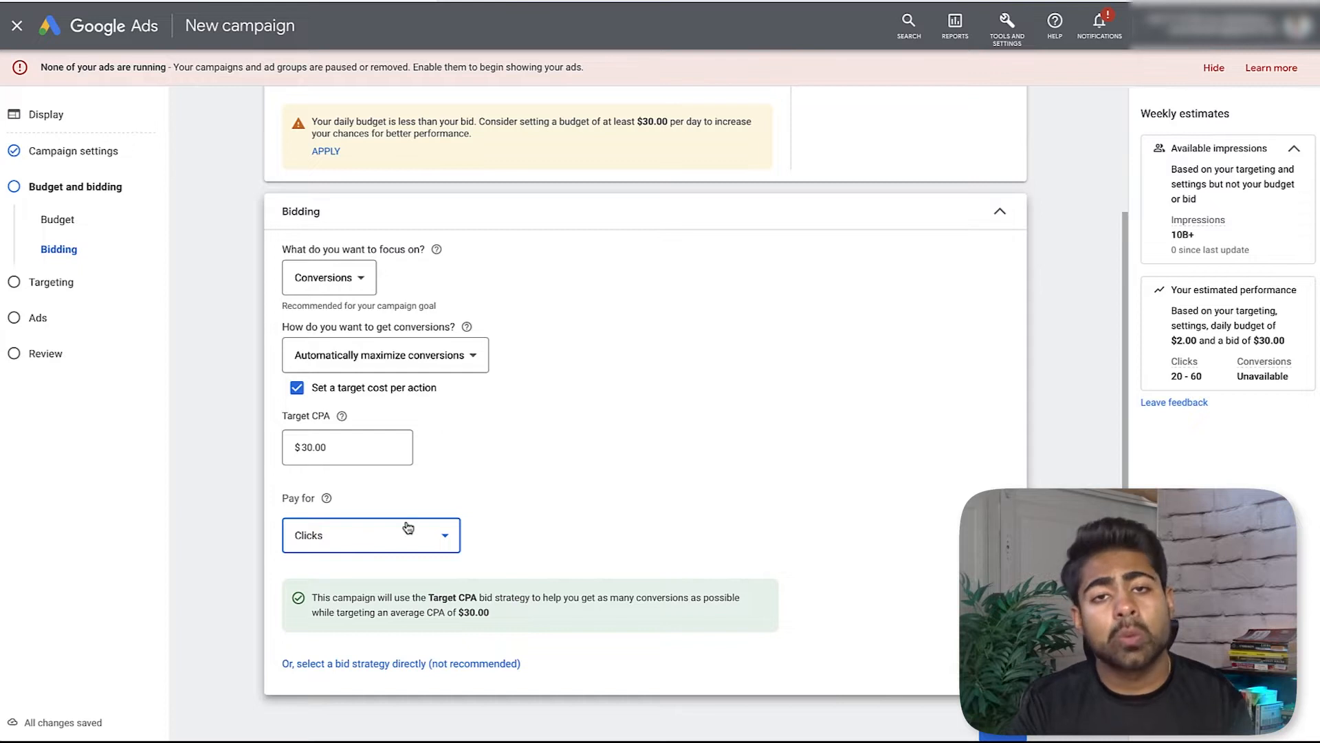
scroll(399, 529, down, 1)
- Select the bid strategy directly as Maximize clicks and set a maximum CPC bid limit of $0.25
click(364, 641)
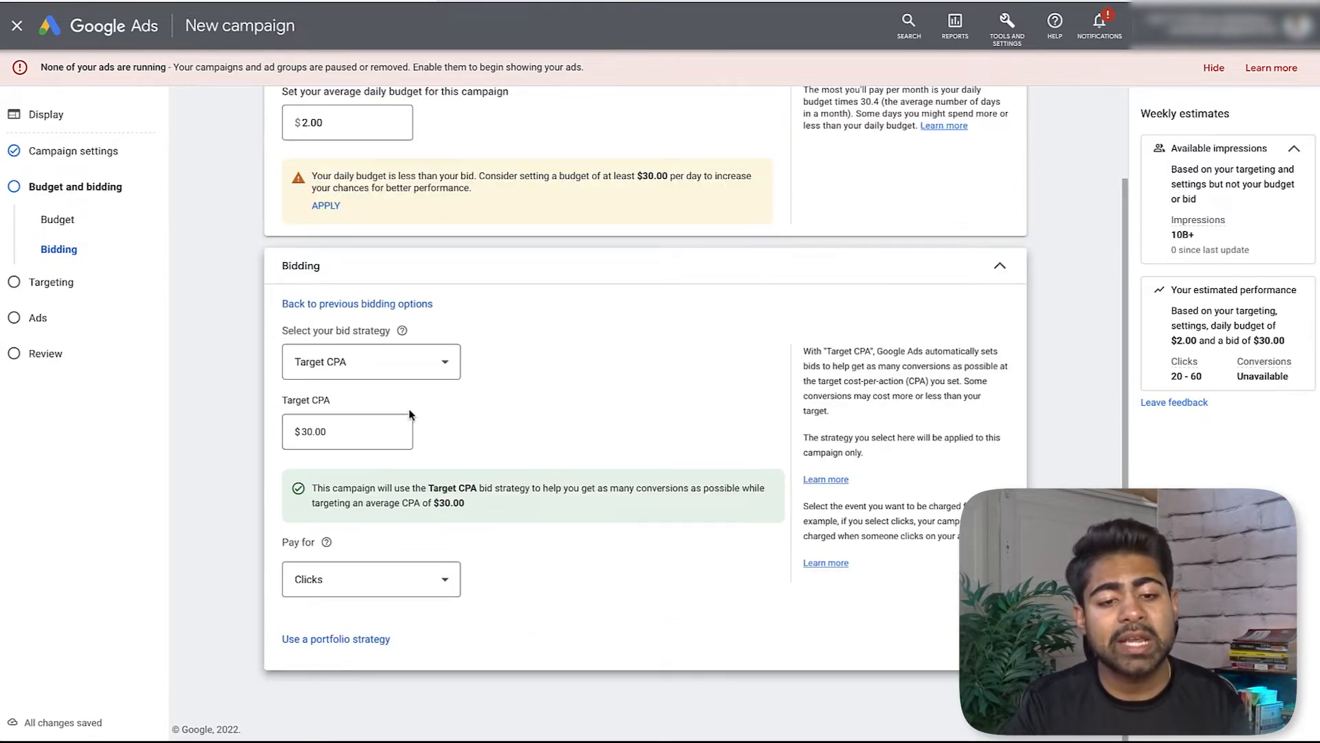
click(386, 371)
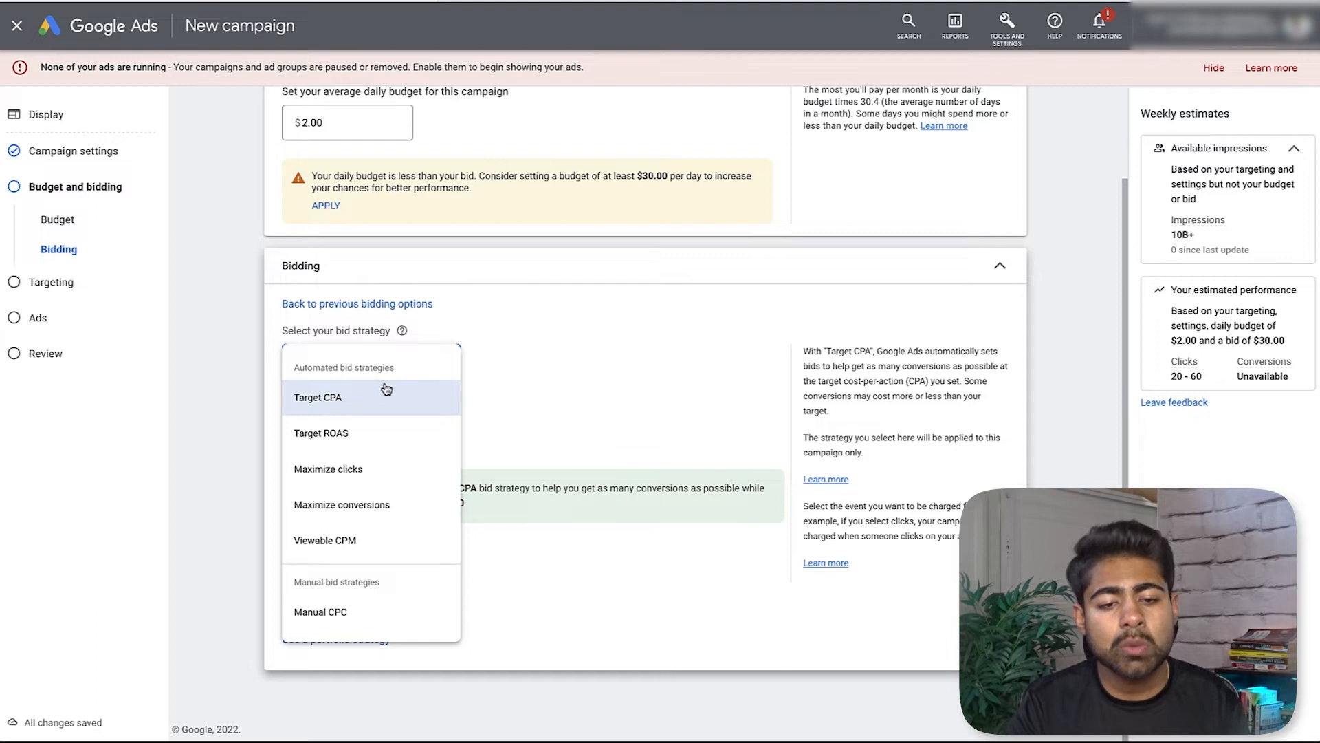
click(378, 482)
click(375, 457)
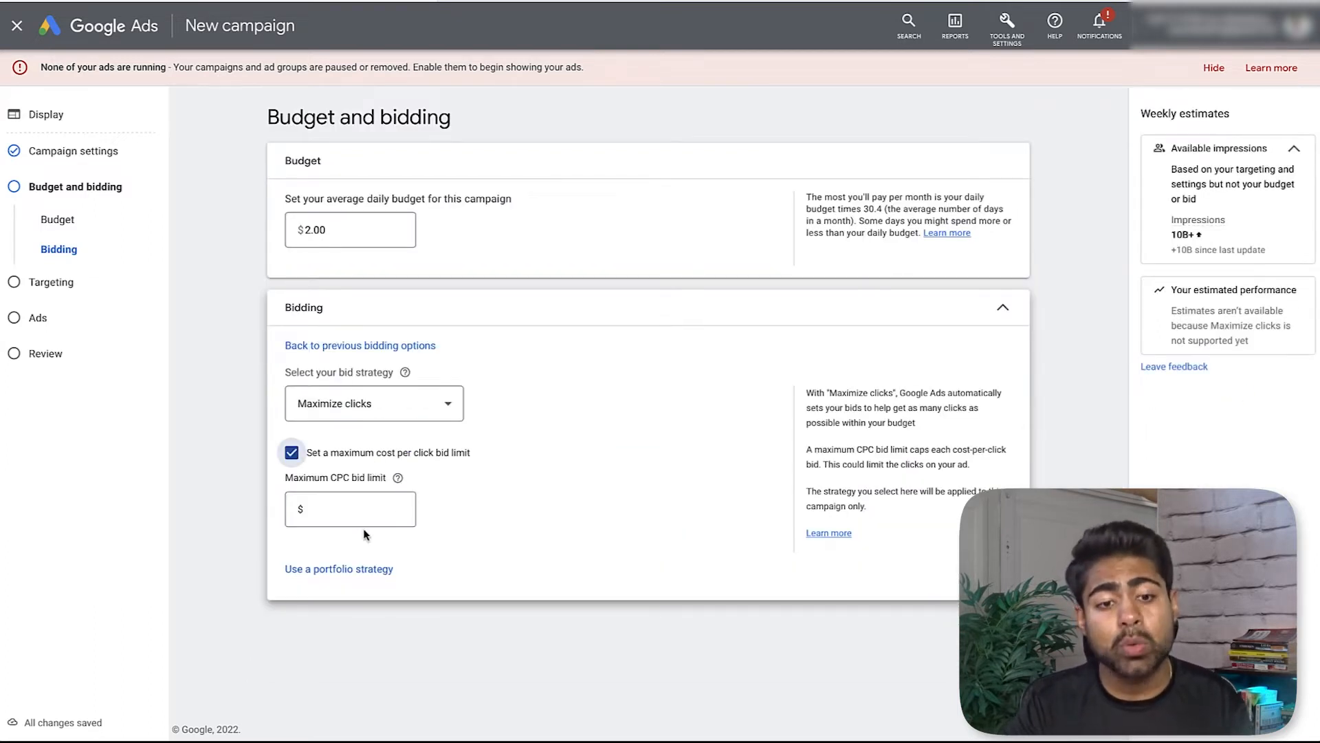
click(383, 507)
text(.2)
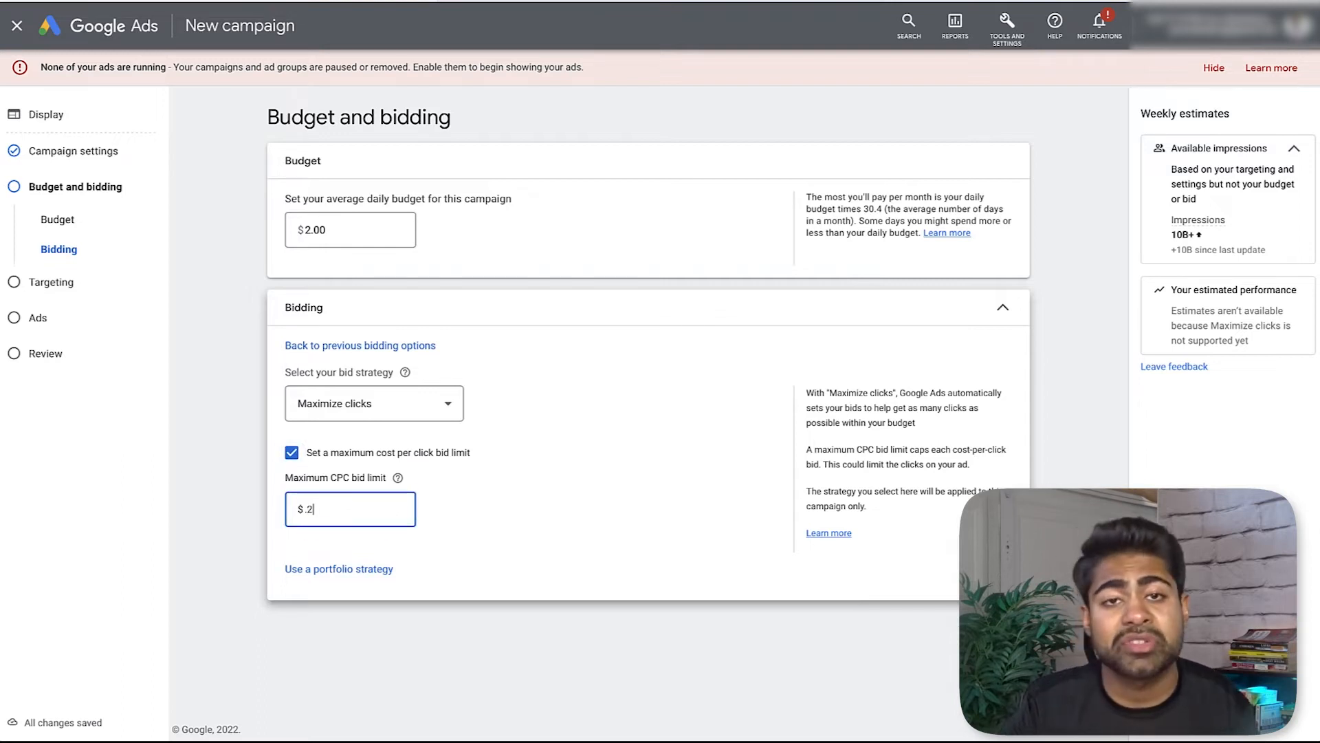
text(5)
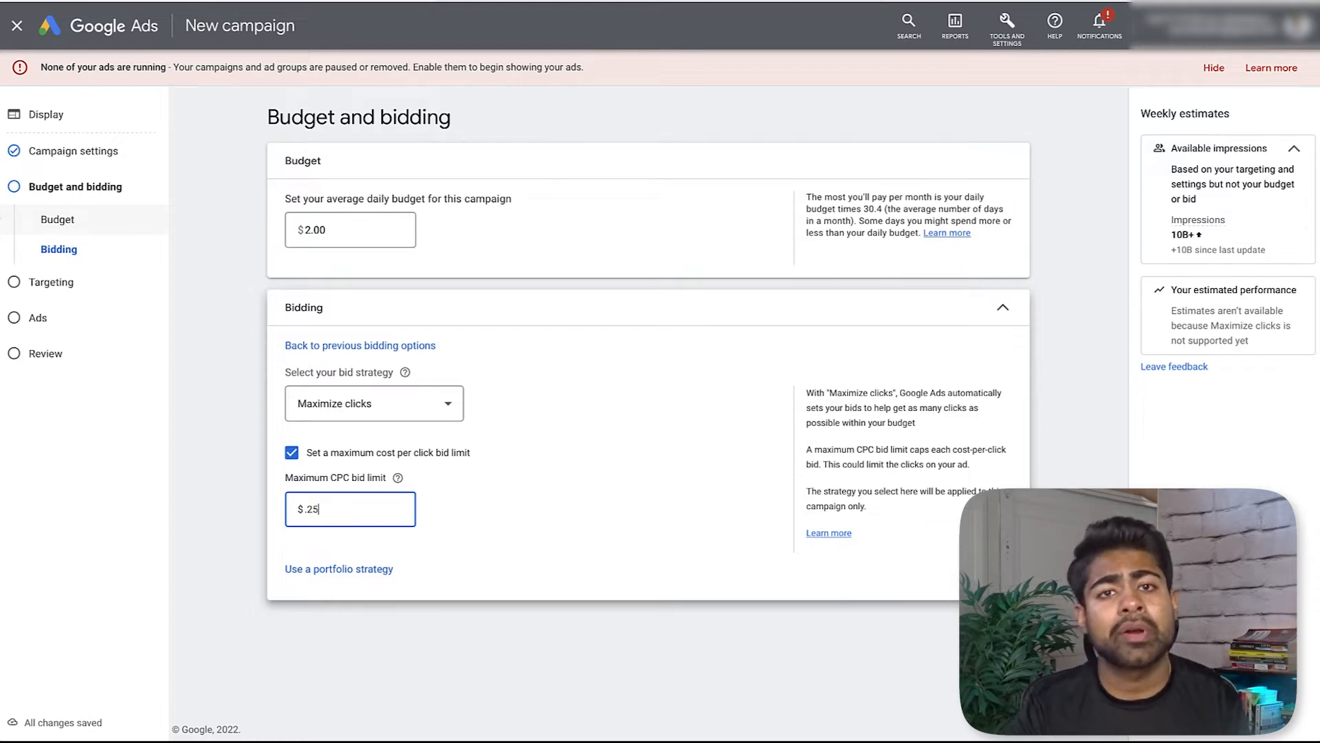
double_click(339, 508)
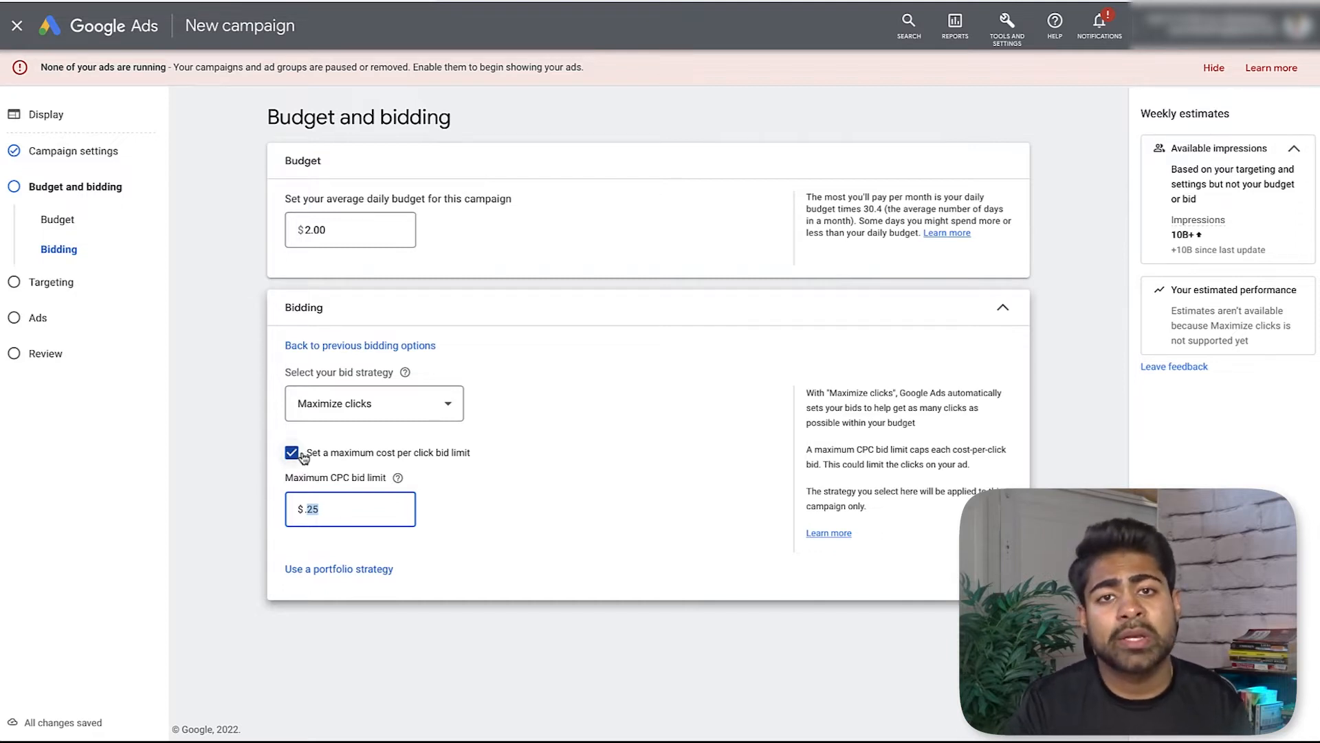
triple_click(340, 511)
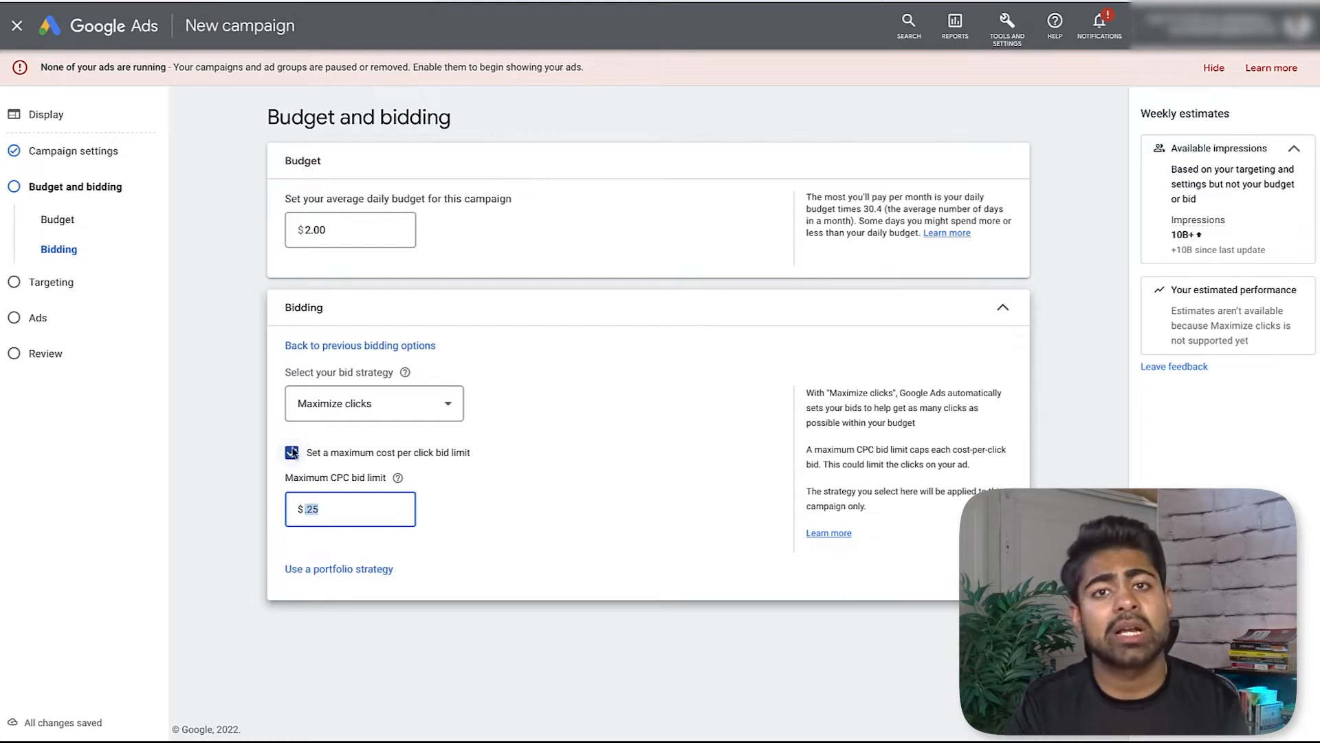
- Keep Maximize clicks as the bid strategy and continue to the targeting settings
click(389, 410)
click(479, 404)
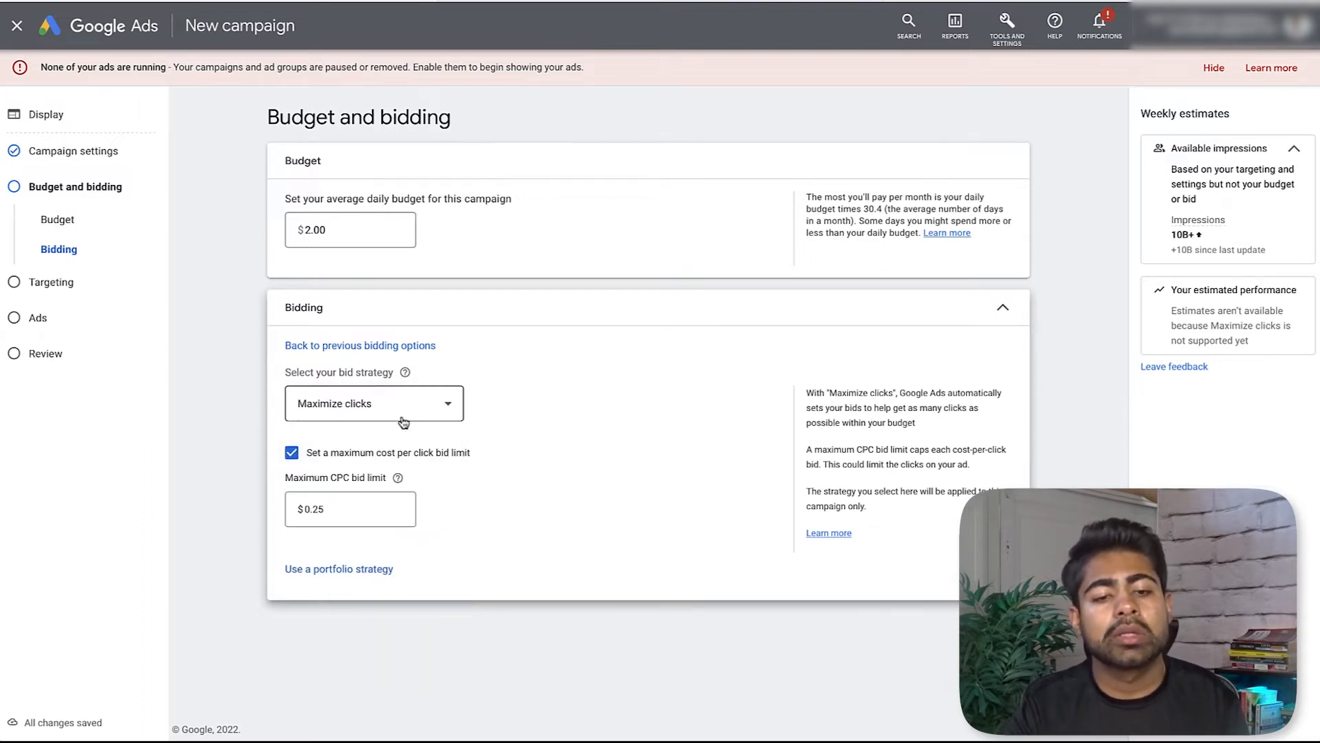
click(360, 404)
click(548, 505)
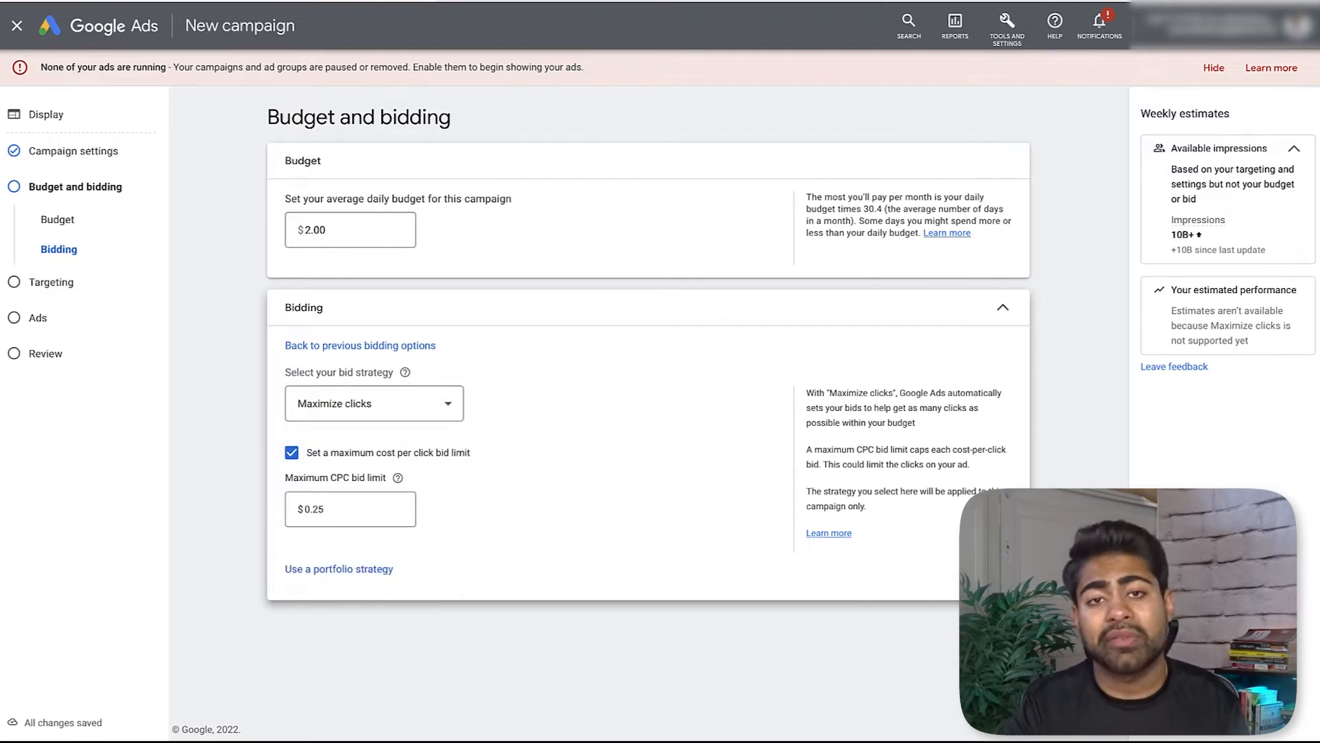
click(1006, 622)
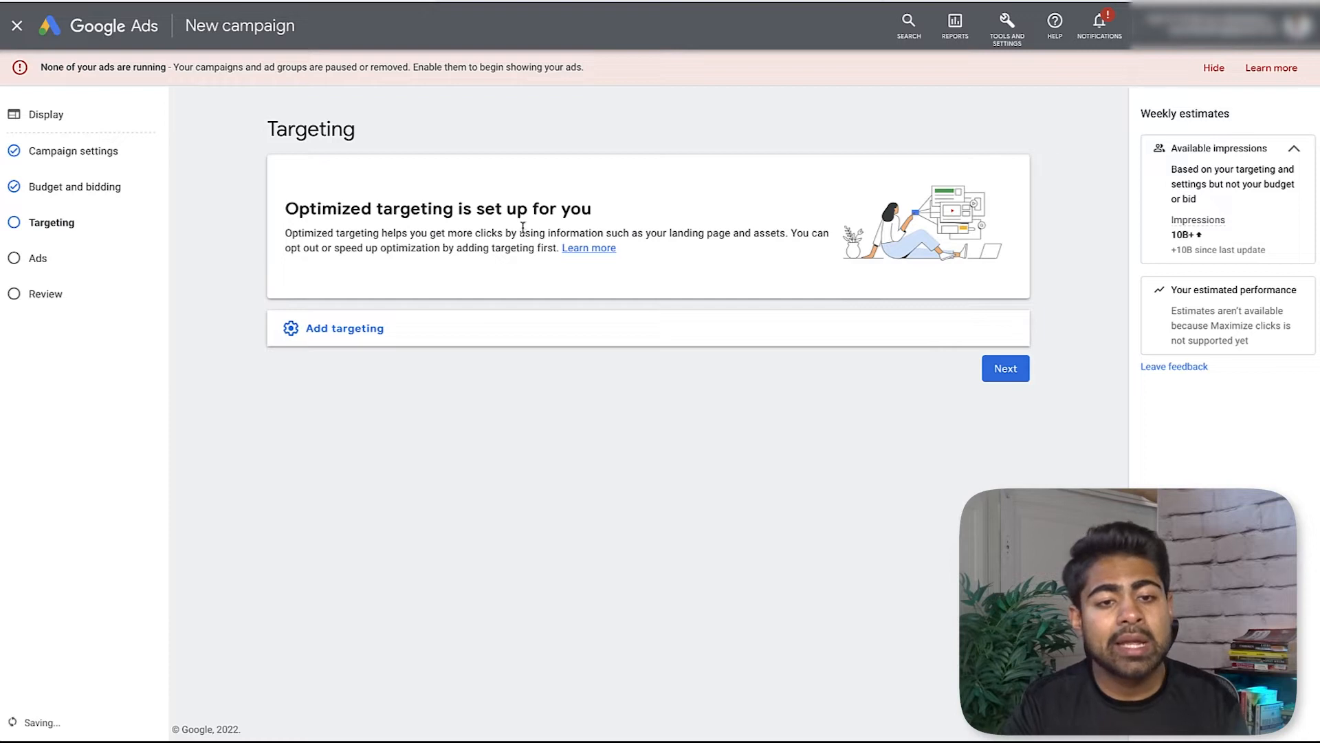
- Read the explanation of optimized targeting and how to opt out or speed it up by adding targeting
double_click(327, 140)
triple_click(327, 140)
click(444, 228)
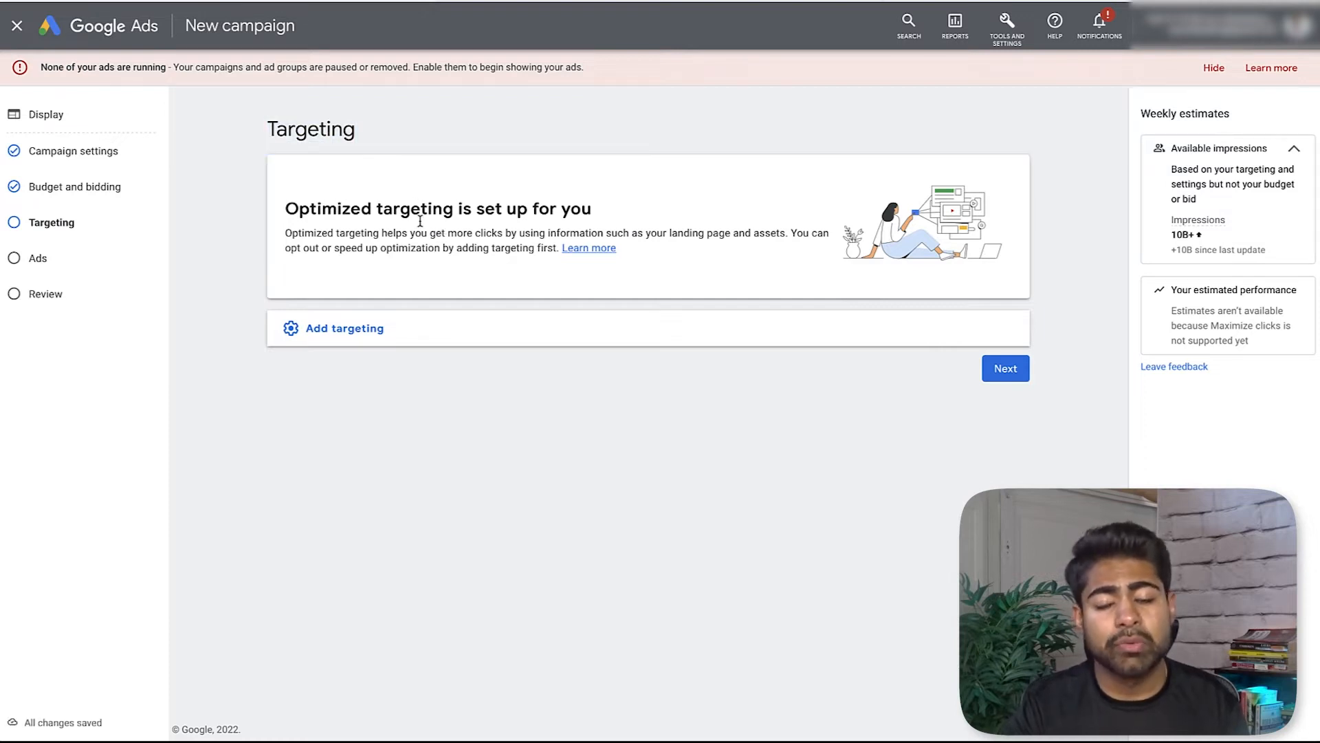
triple_click(355, 208)
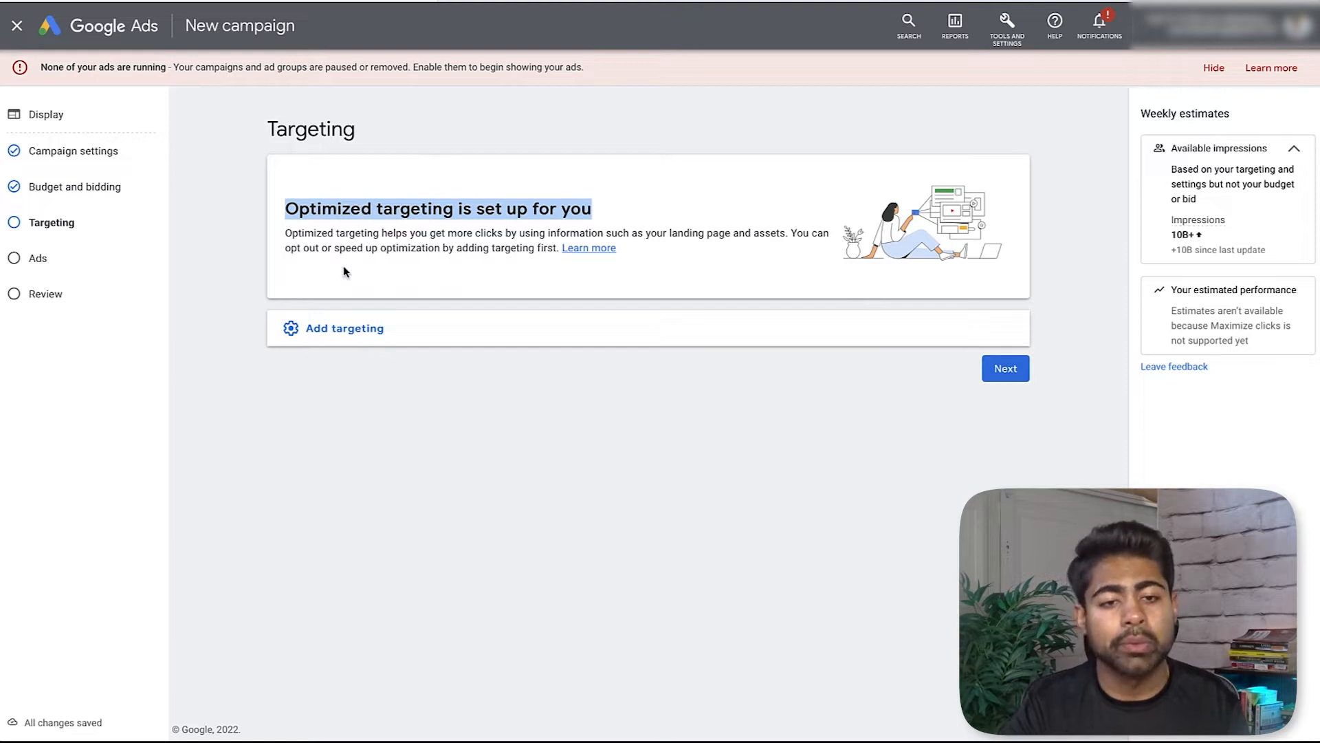
double_click(352, 247)
click(415, 266)
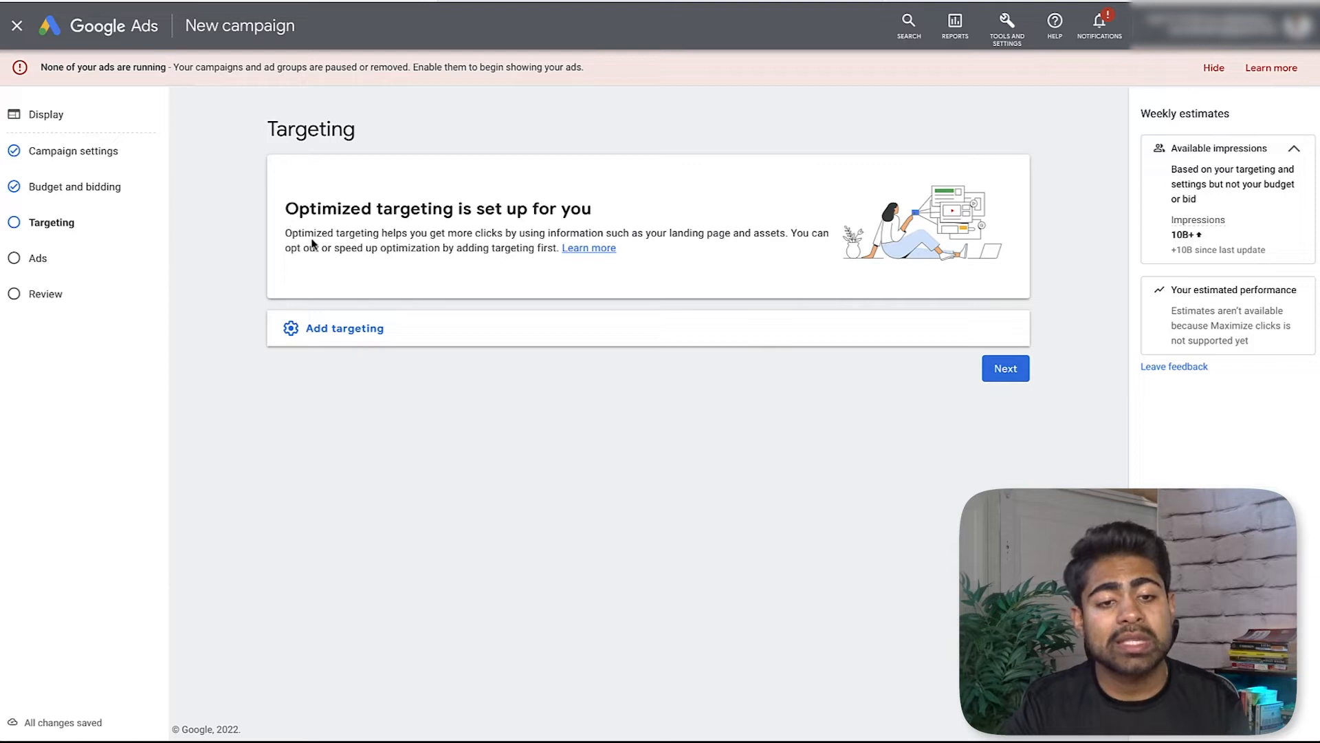
drag(335, 249, 552, 247)
click(550, 267)
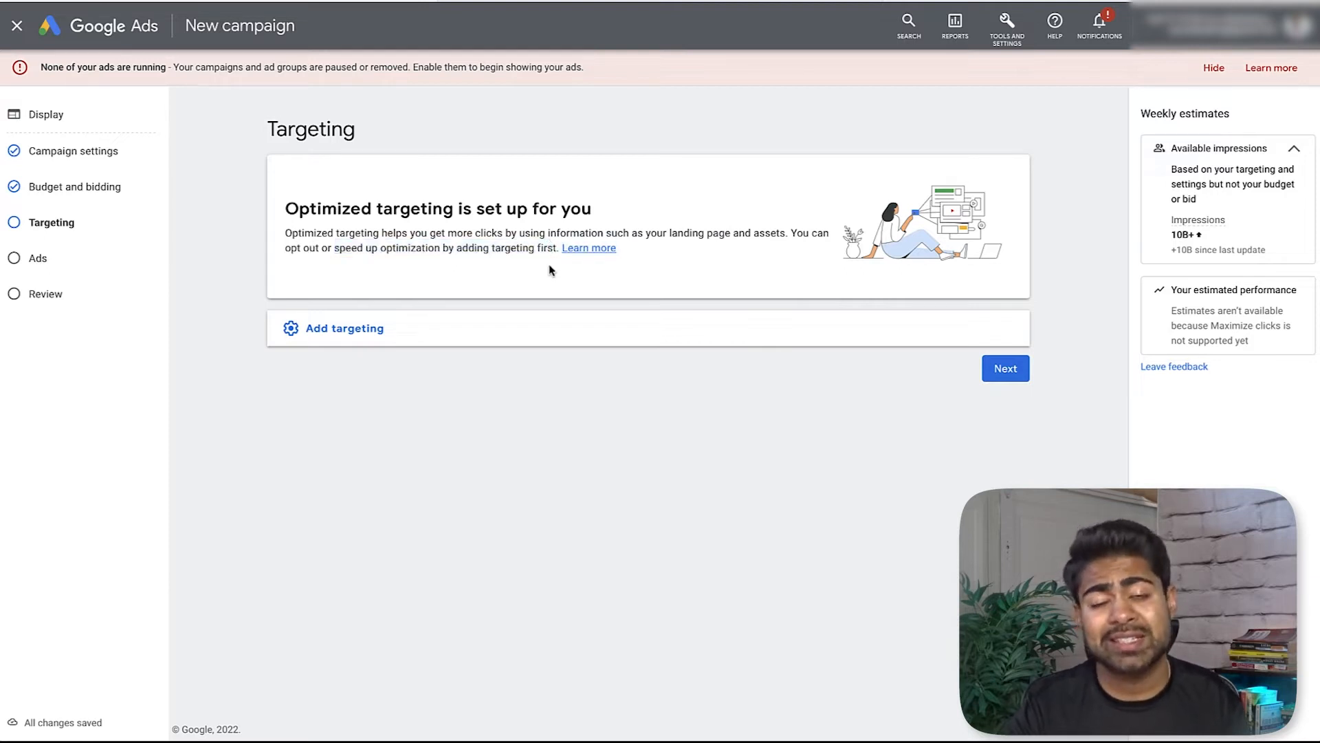
- Add audience segment targeting to the campaign and browse the segments by category
click(392, 337)
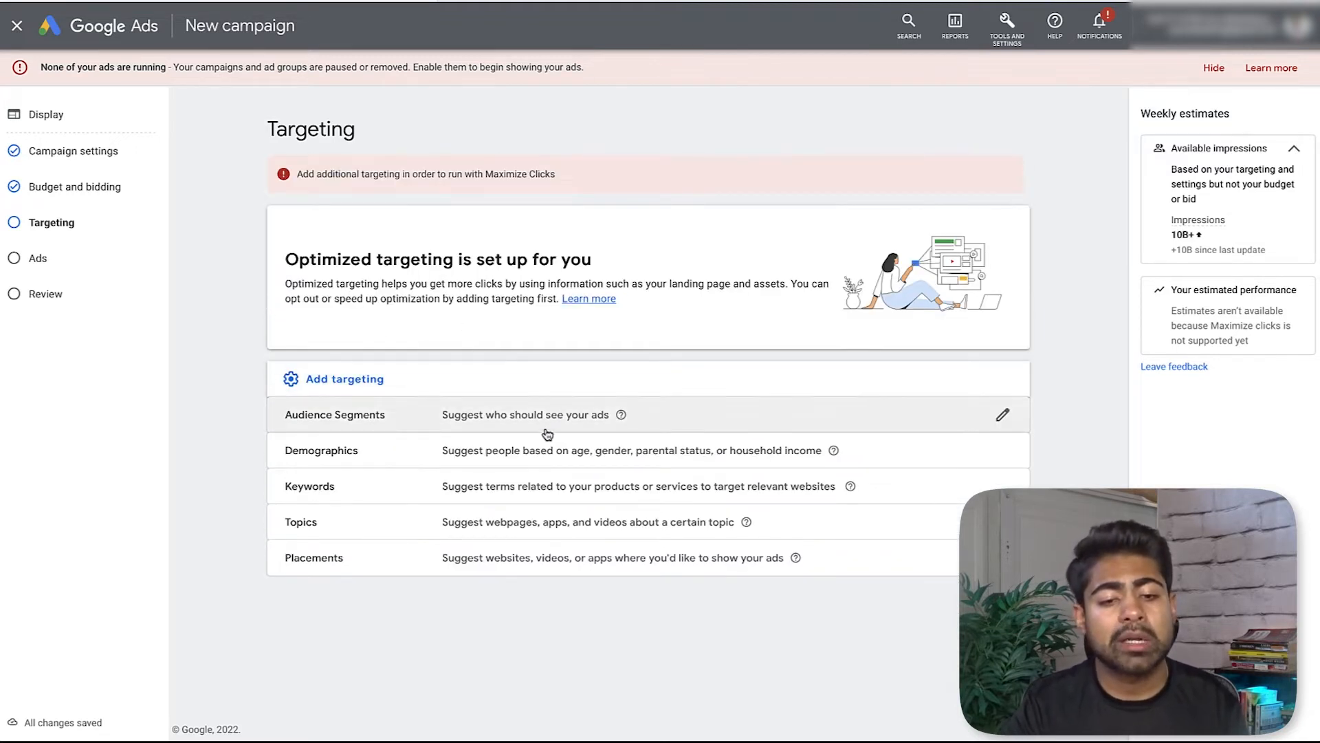
click(486, 432)
scroll(483, 478, down, 1)
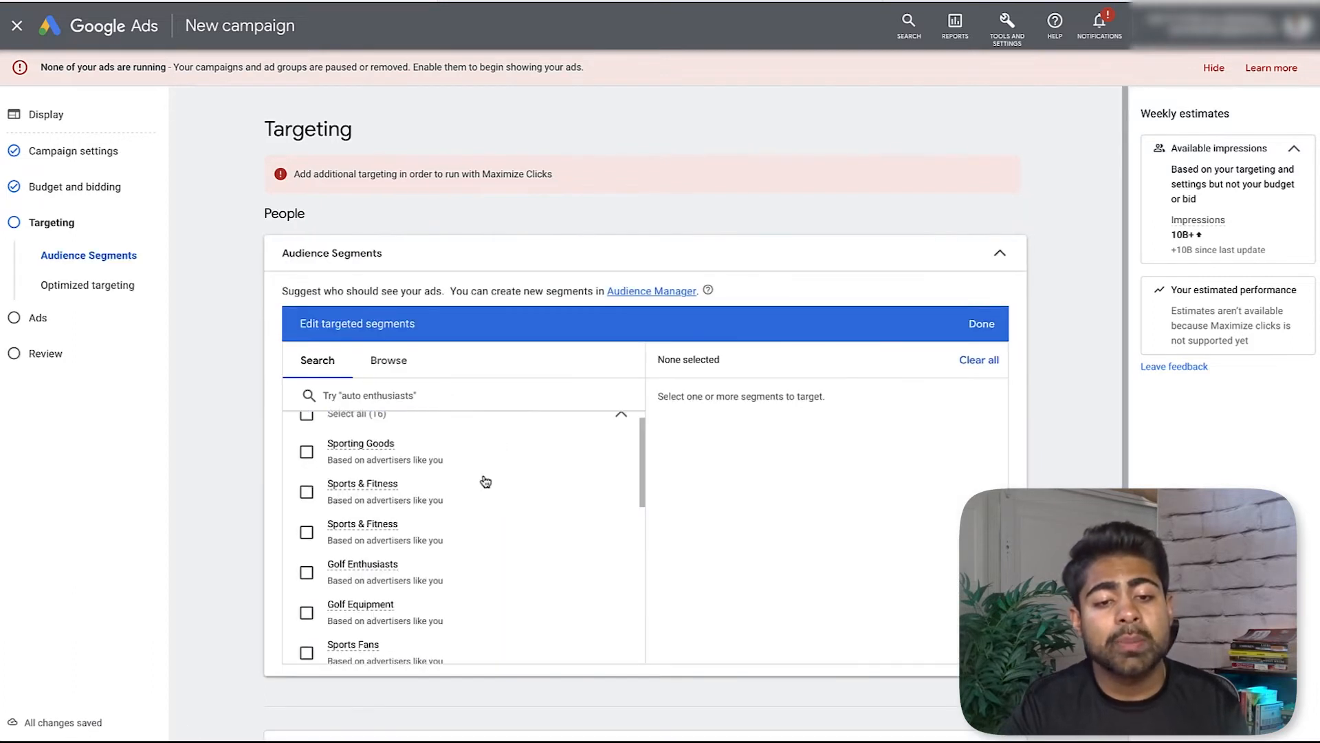
click(404, 365)
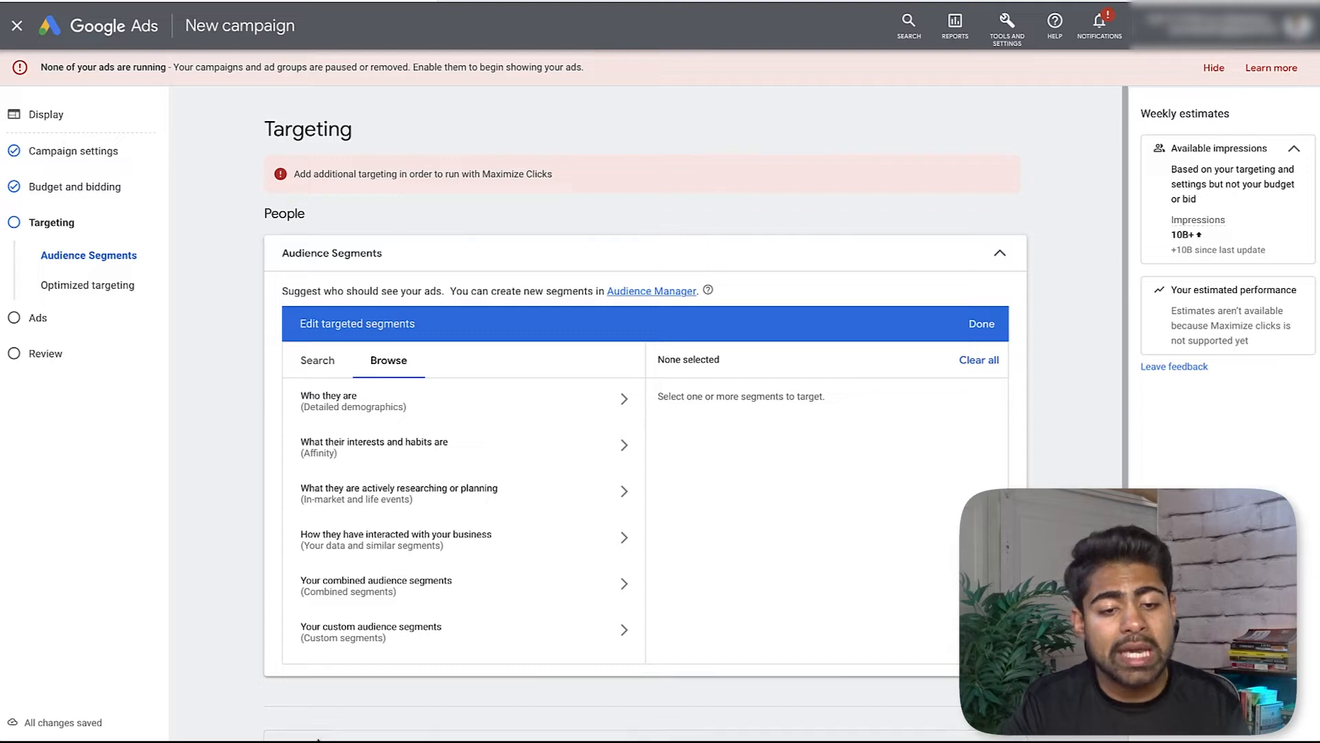
- Browse the segments of people who interacted with the business and target the website-visitor segment Add To Cart All Products
click(354, 550)
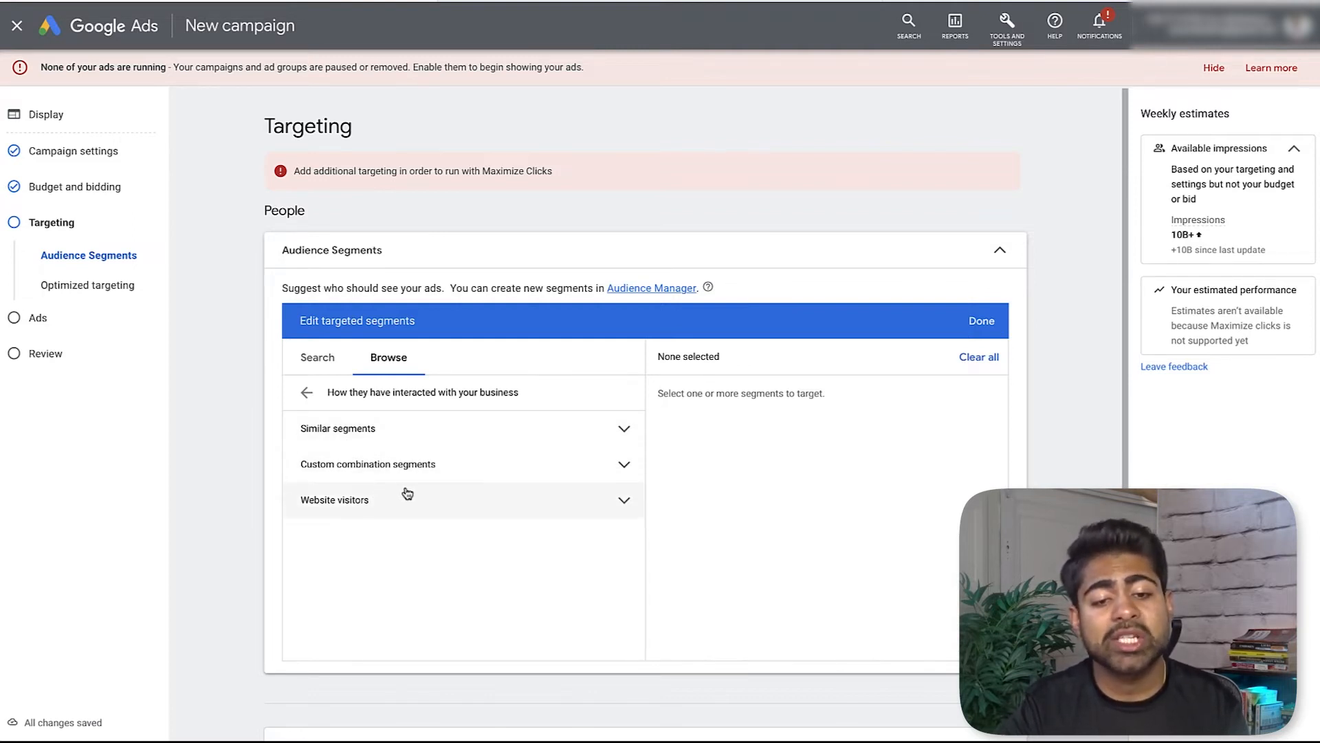
click(352, 513)
scroll(348, 502, down, 3)
scroll(347, 502, up, 3)
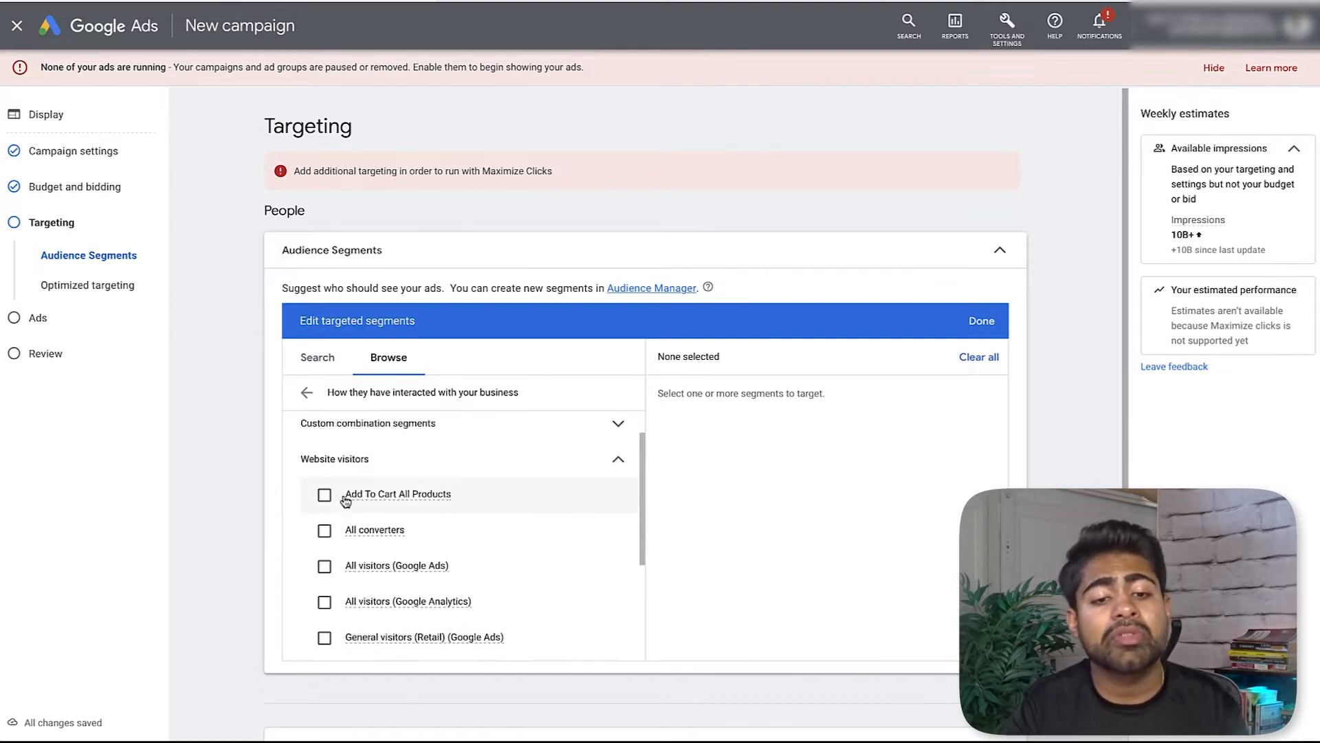
scroll(456, 456, up, 1)
scroll(455, 453, down, 2)
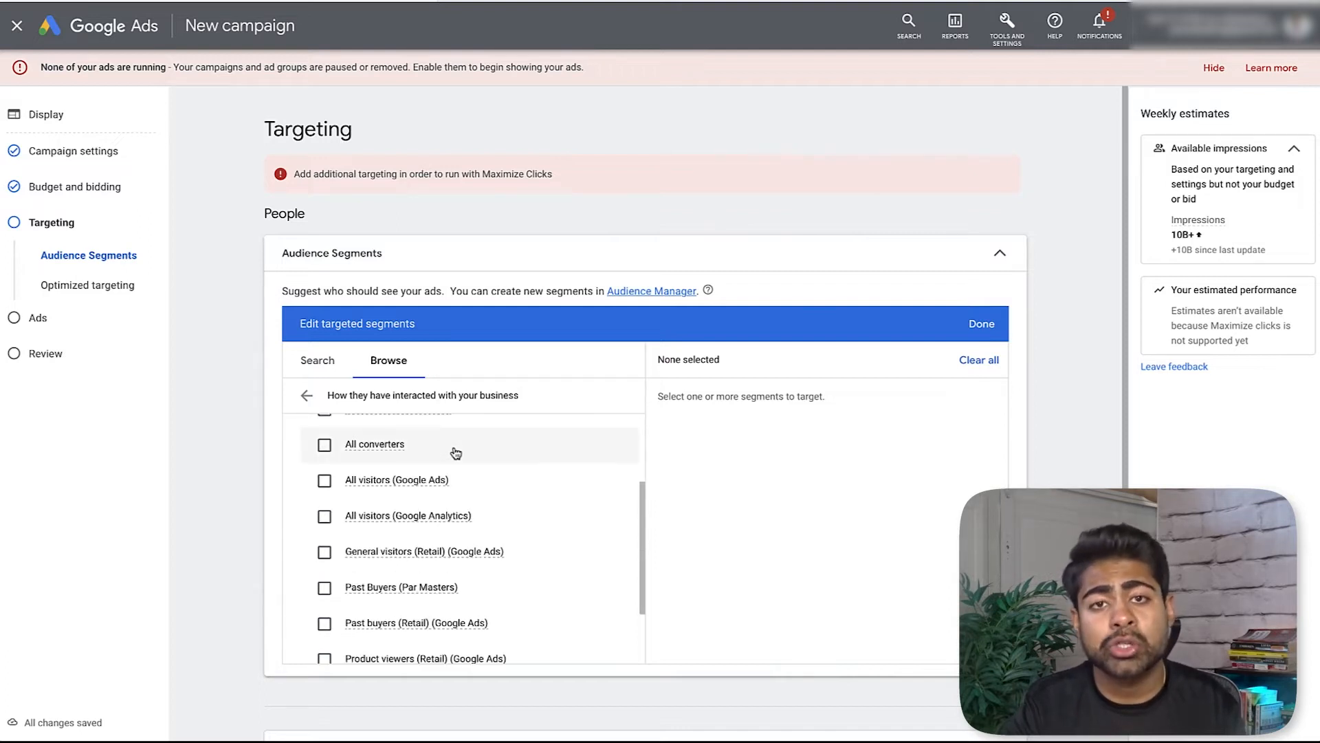
scroll(455, 453, up, 2)
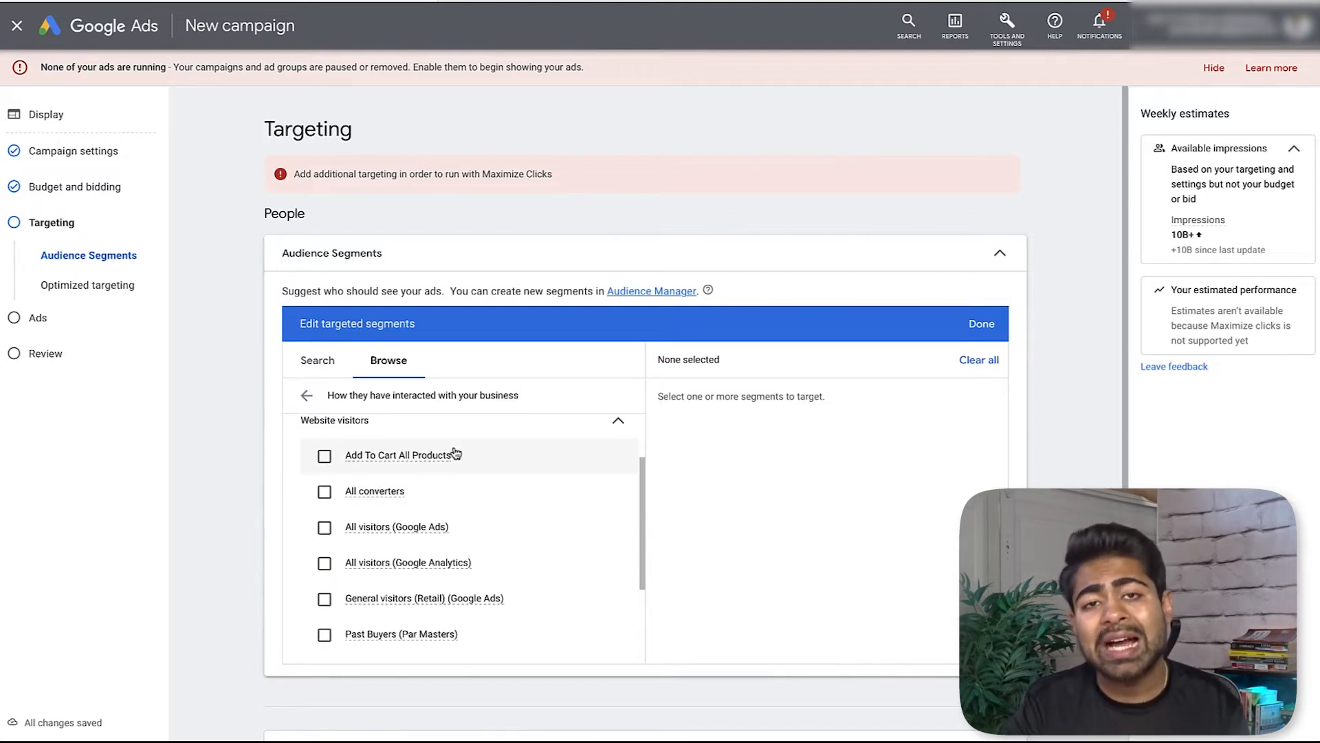
scroll(374, 456, up, 1)
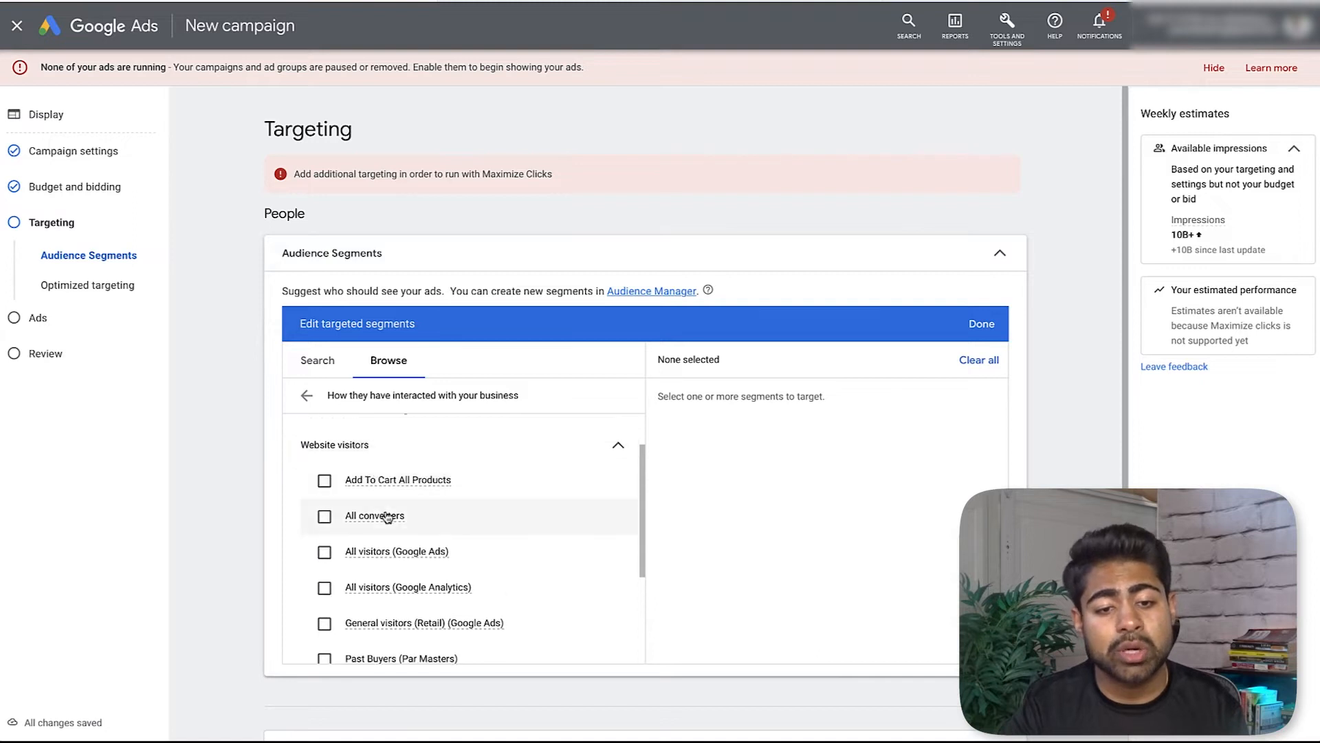
click(338, 494)
- Add the website-visitor segments All converters and All visitors (Google Analytics) to the targeted segments
scroll(340, 497, down, 1)
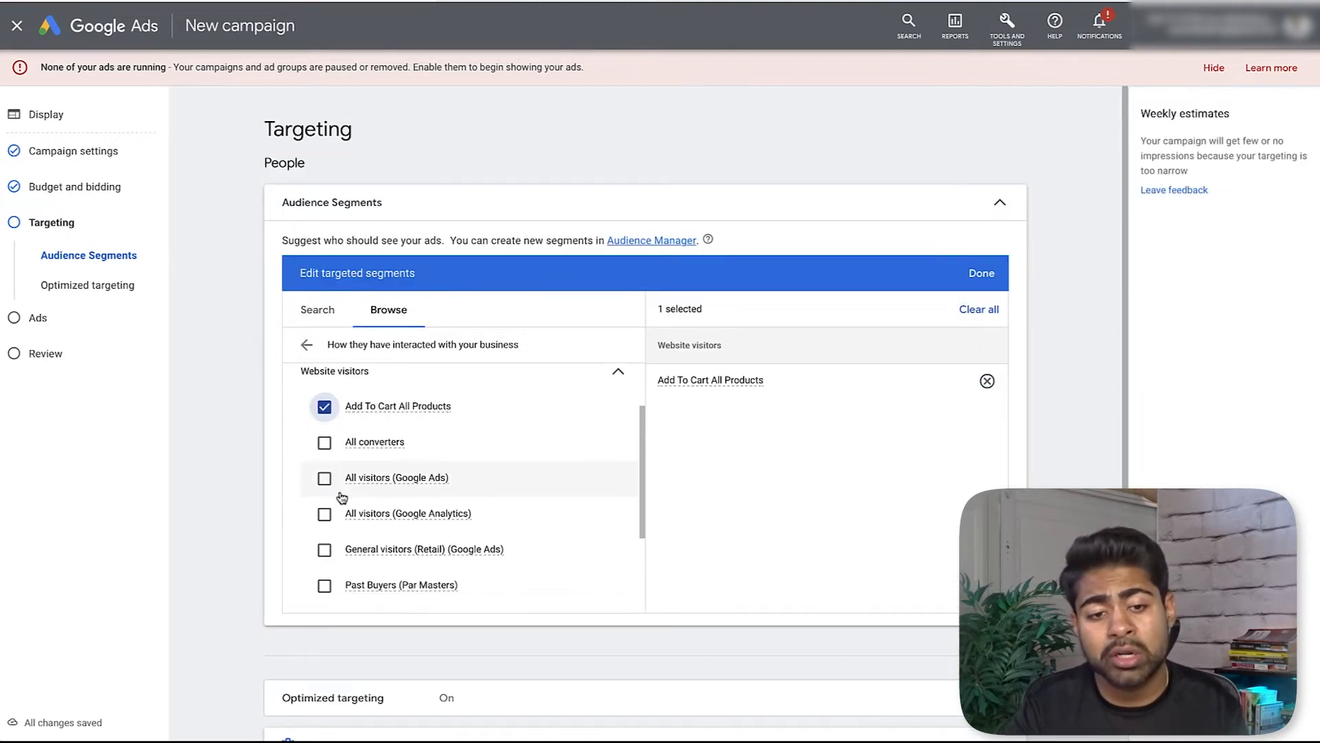
click(324, 444)
click(328, 476)
click(339, 476)
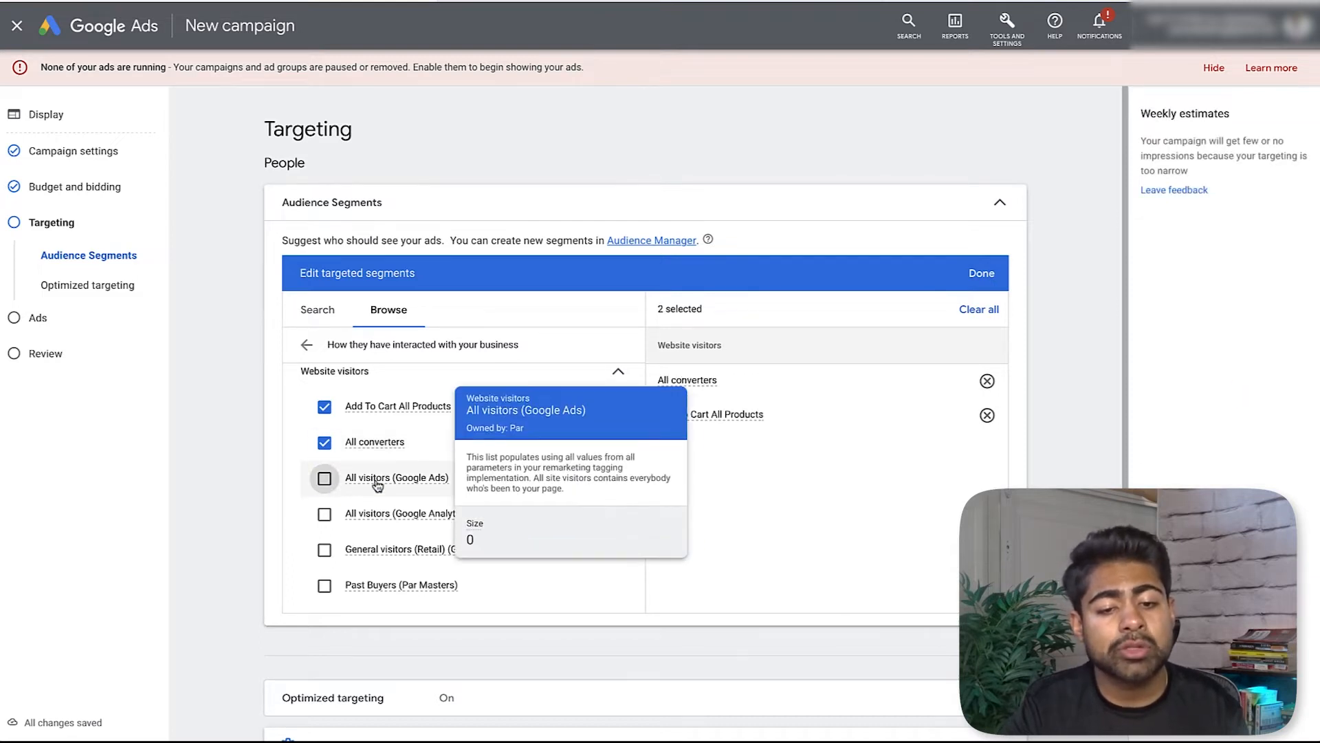
mouse_move(377, 518)
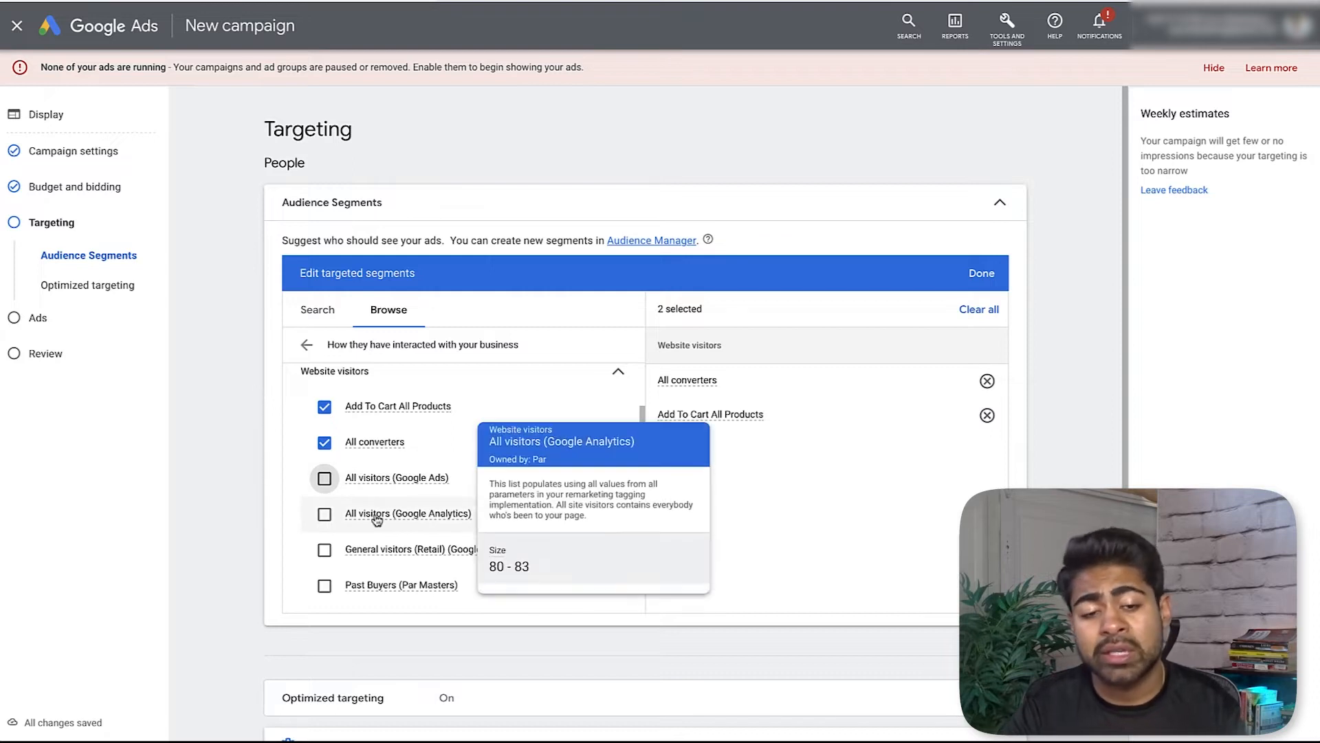
click(323, 513)
scroll(370, 501, down, 1)
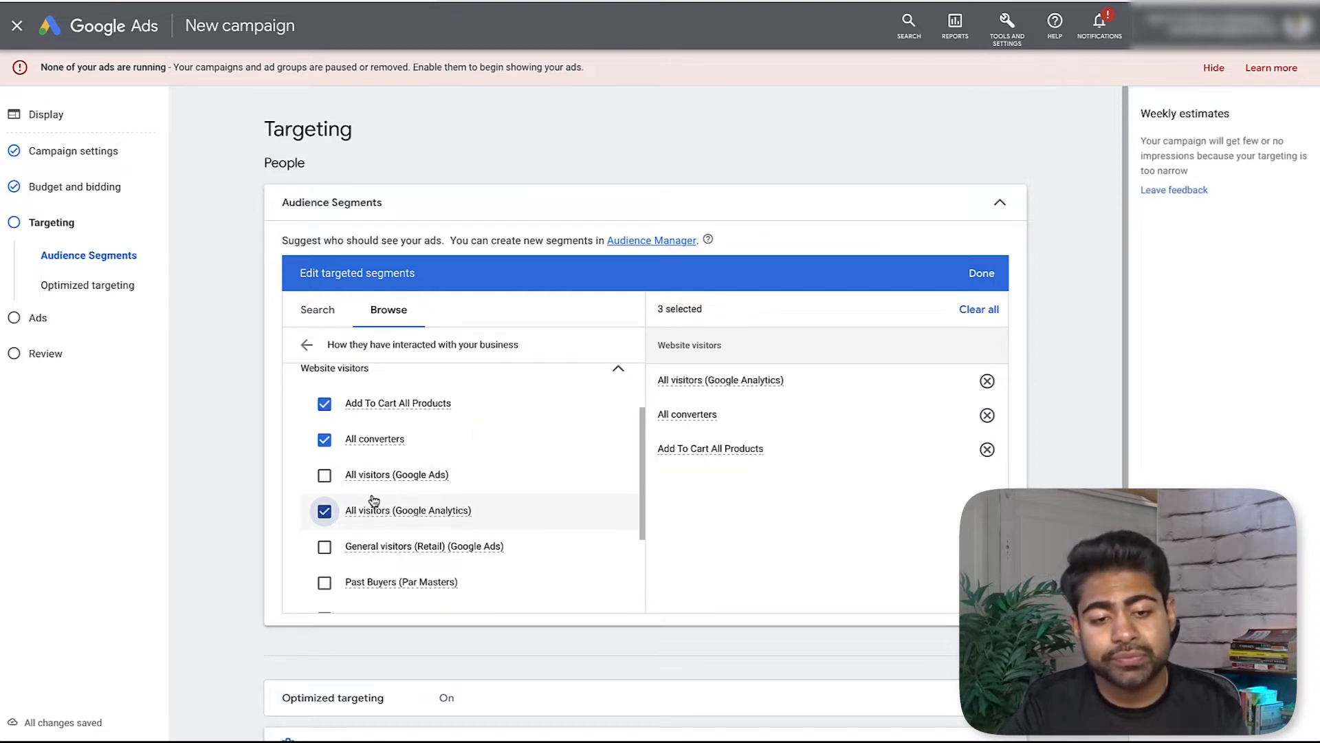
- Look through the remaining website-visitor segments, then target the custom combination segment AdWords optimized list
scroll(377, 505, down, 5)
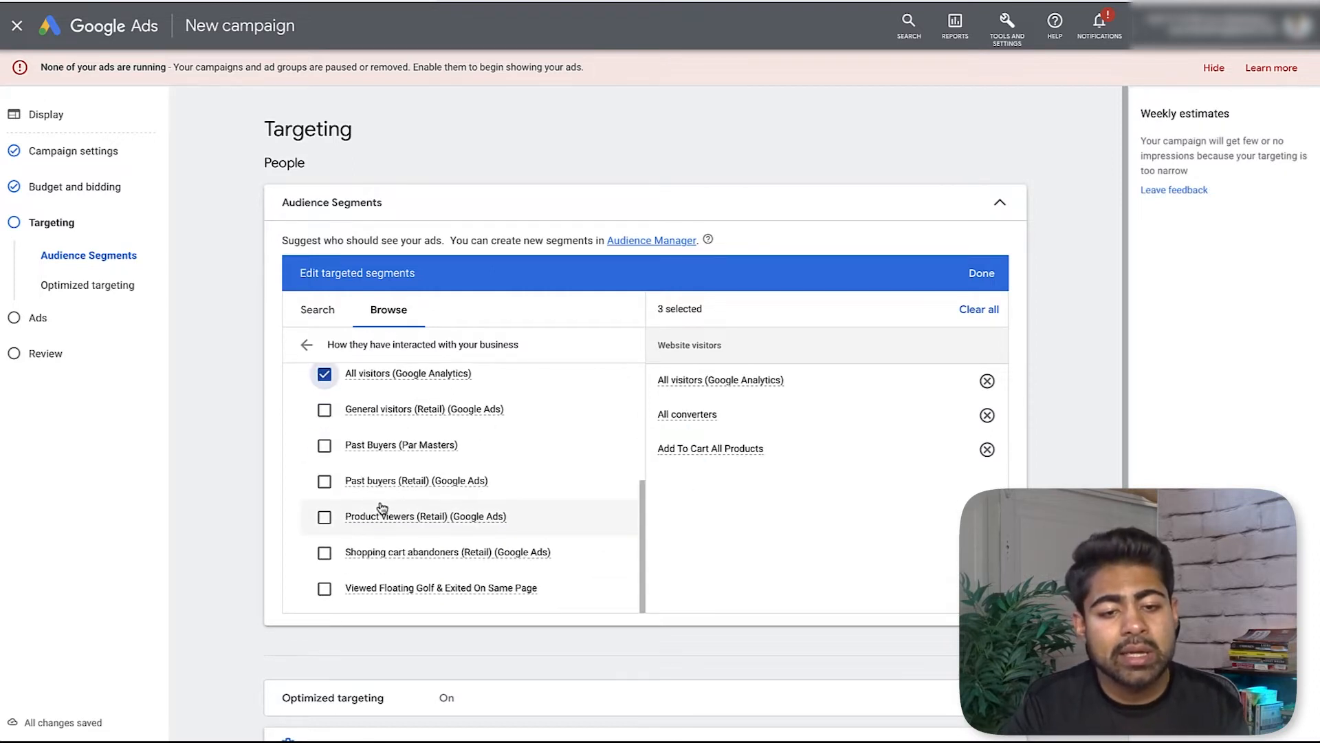
scroll(389, 495, down, 1)
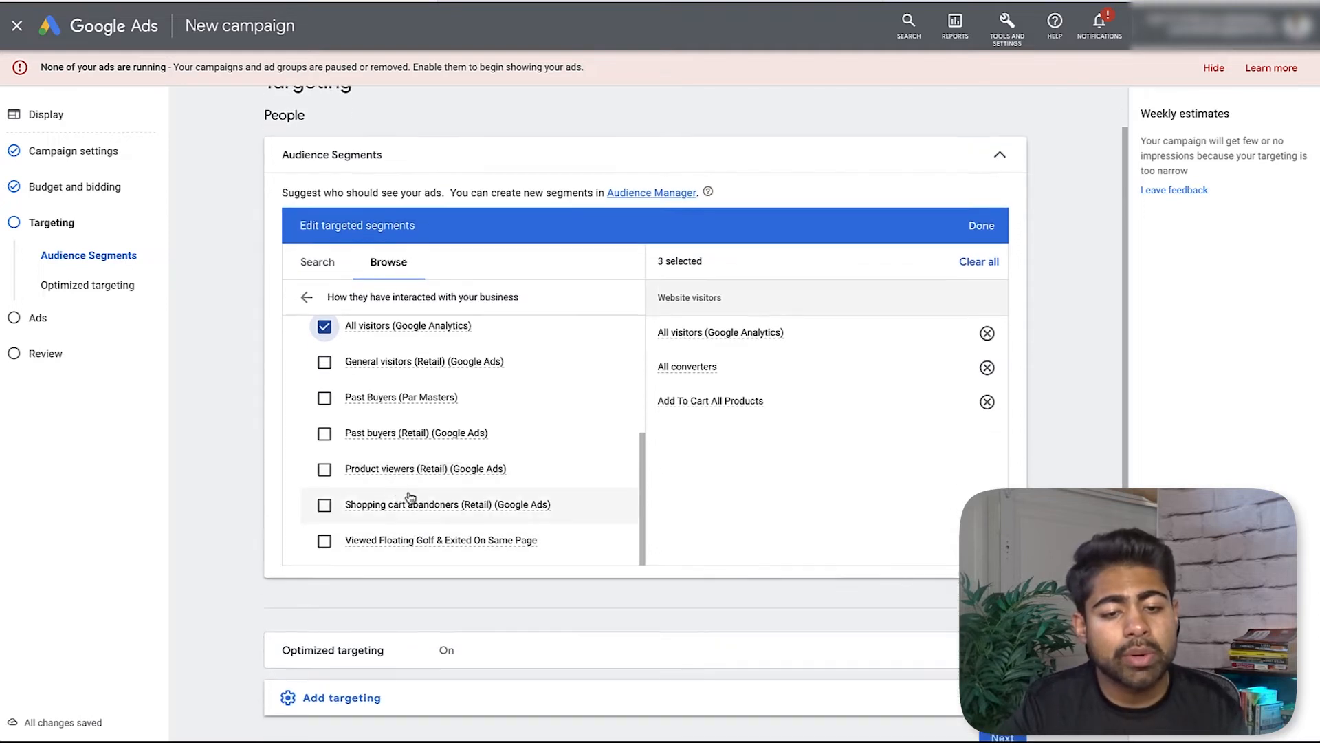
scroll(440, 537, up, 4)
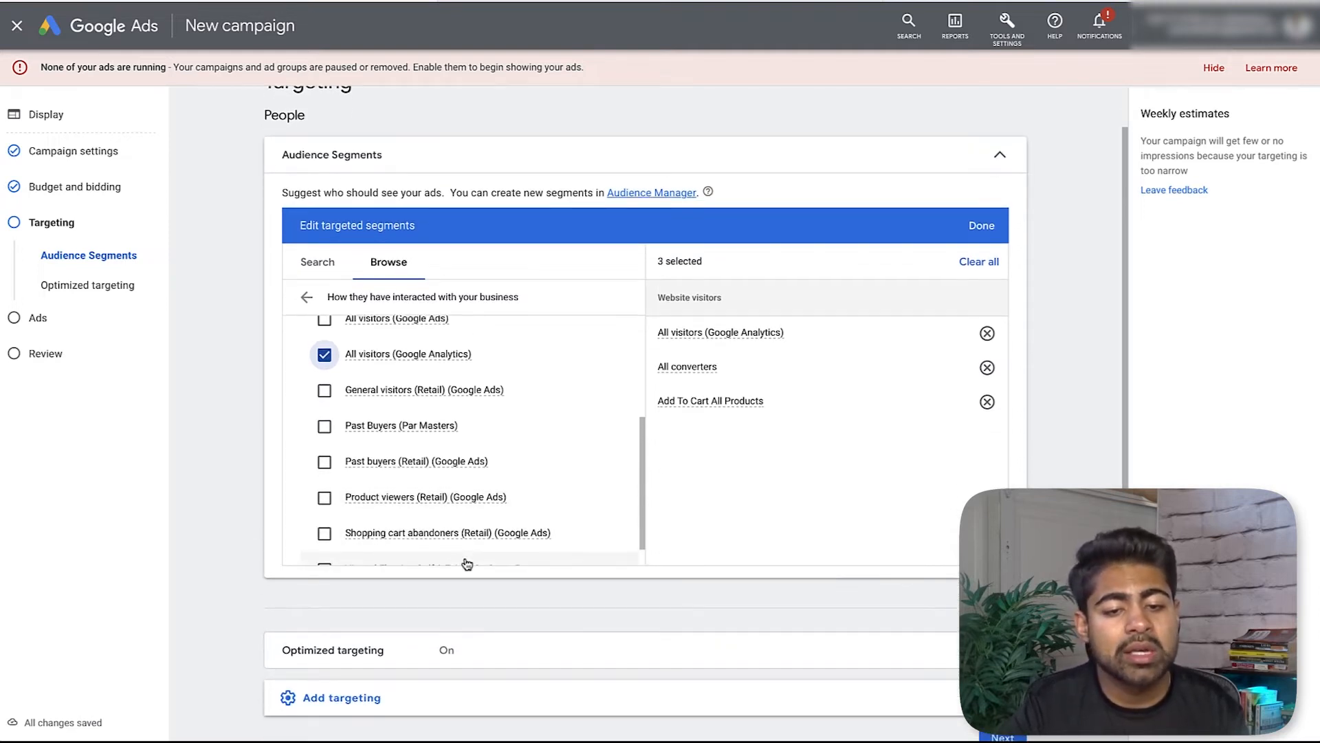
click(454, 409)
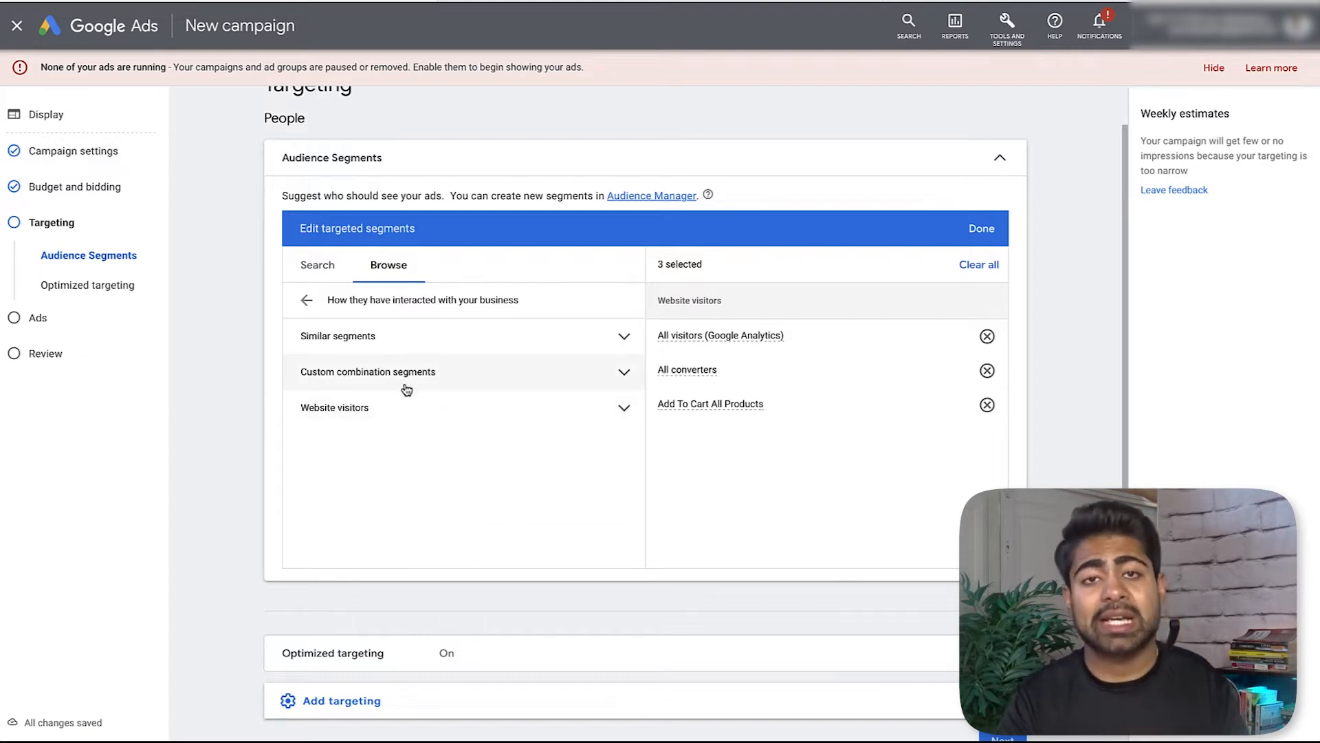
click(399, 385)
click(324, 417)
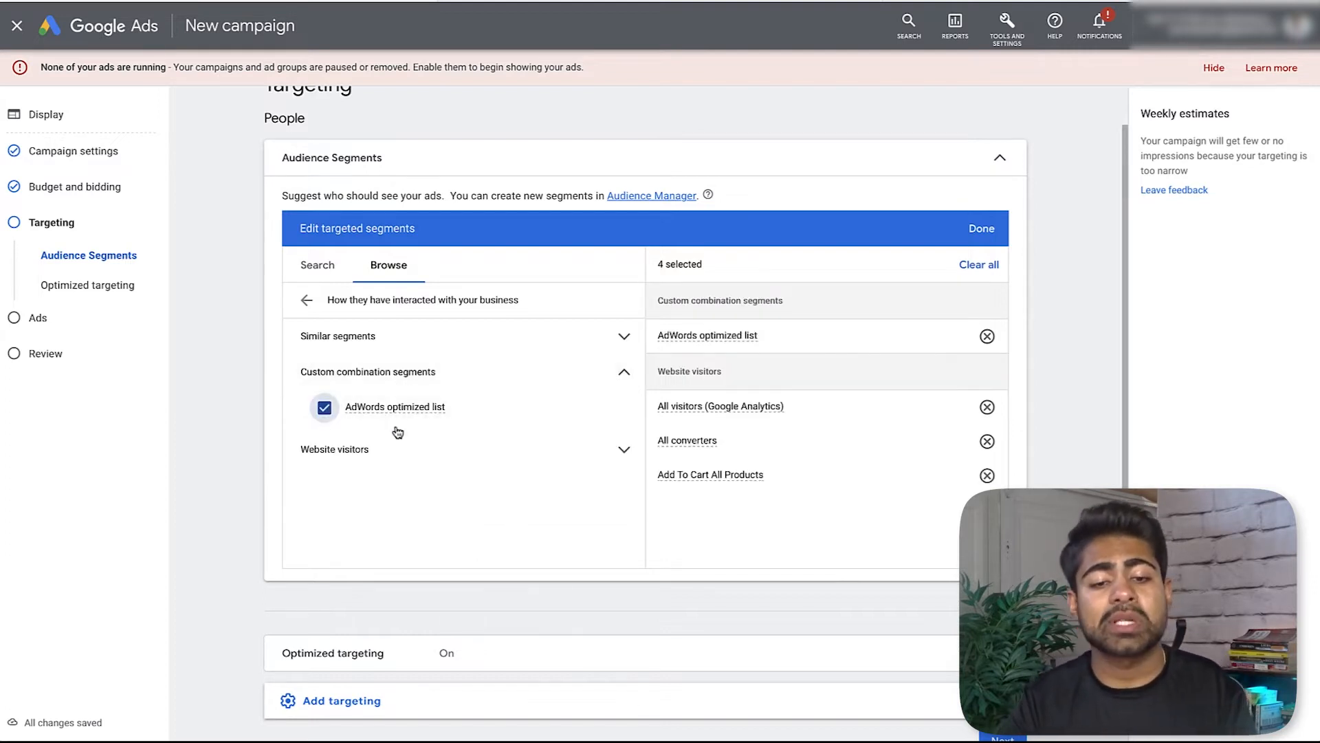
- Add Similar to All Converters from the similar segments to the targeted segments
click(354, 340)
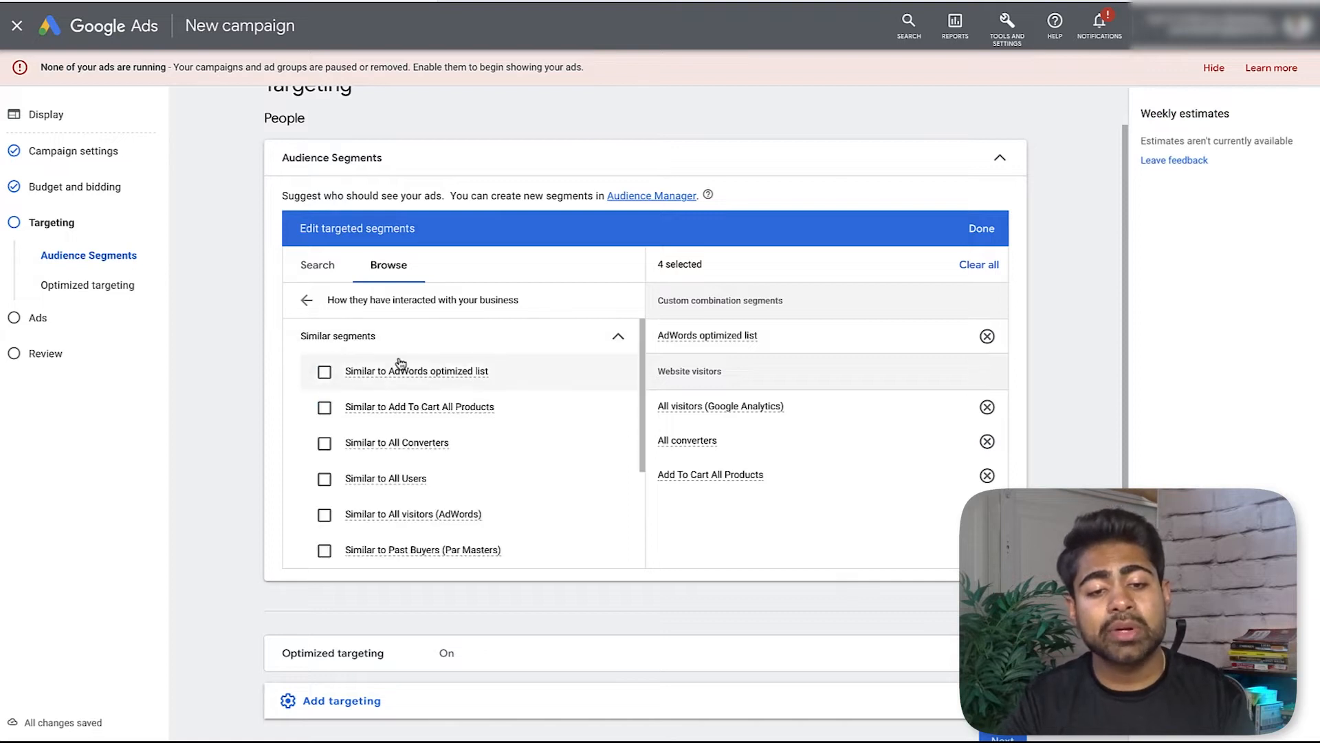
scroll(525, 465, down, 1)
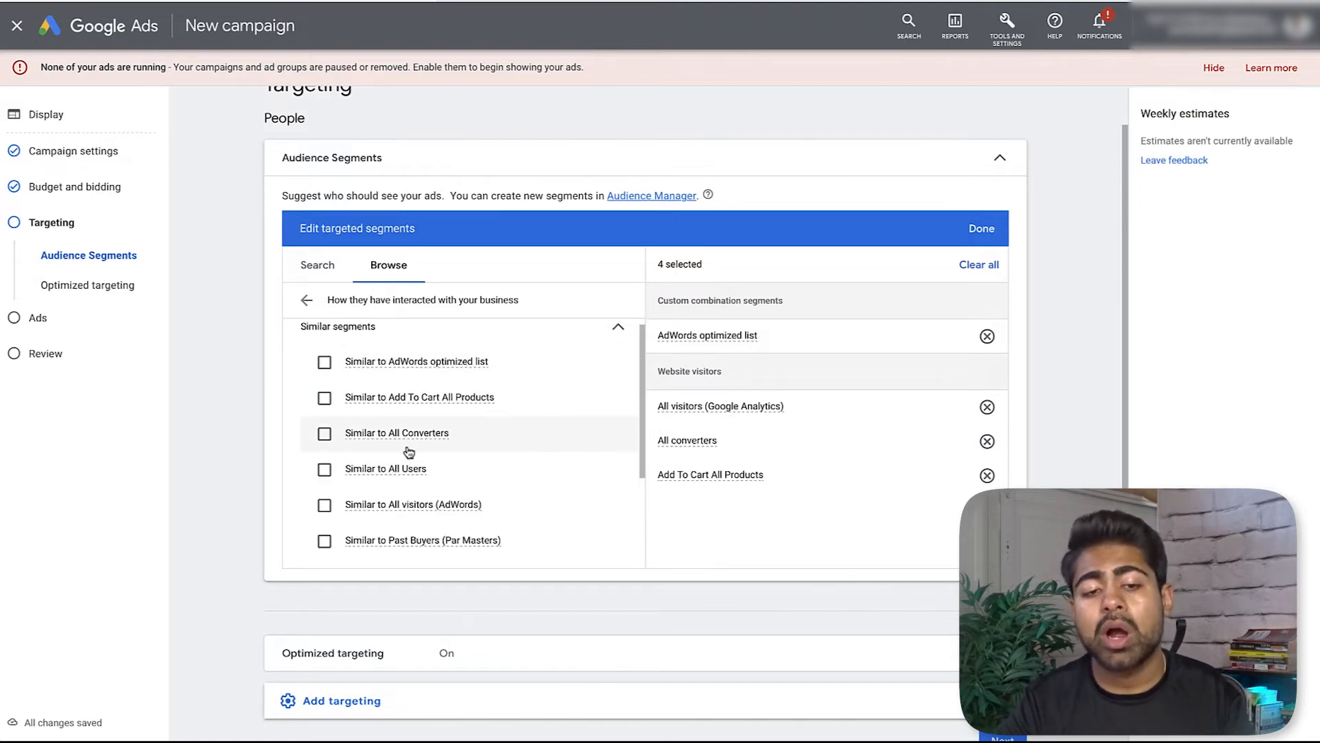
click(324, 433)
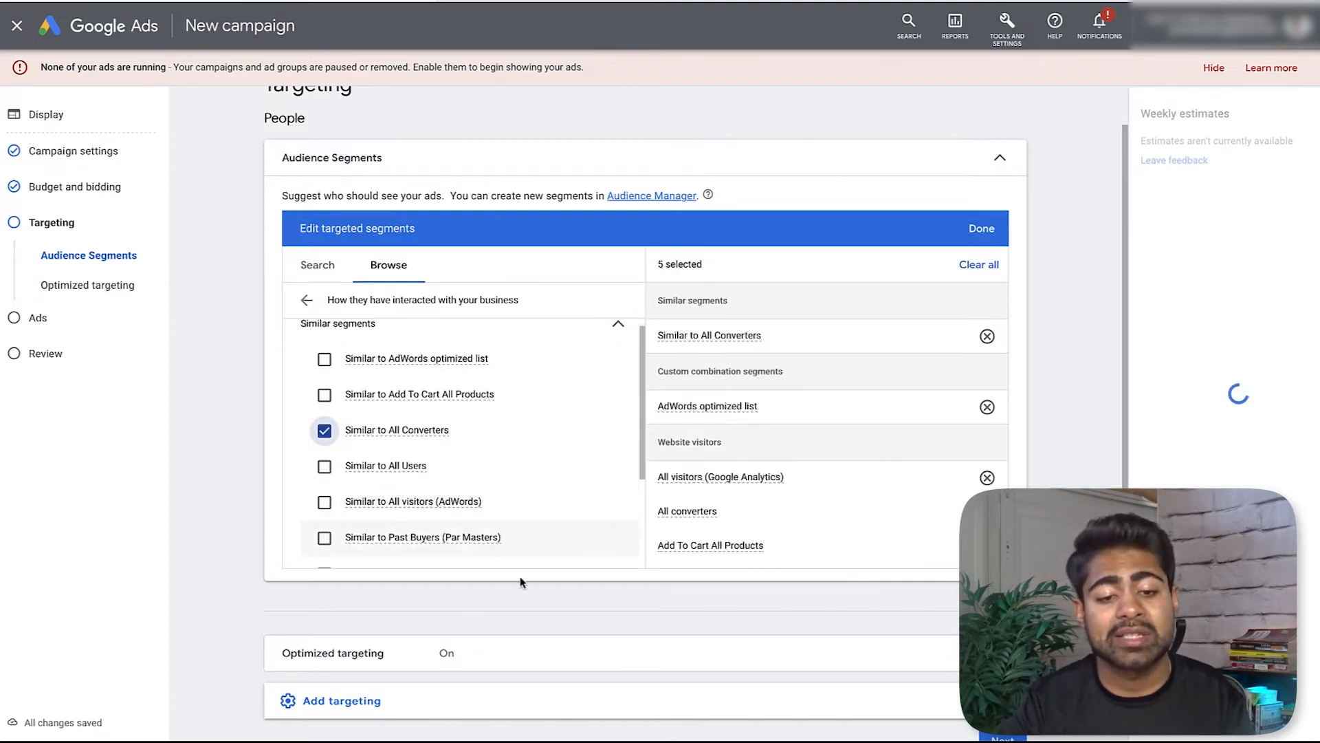
- Open the optimized targeting settings, keep optimized targeting enabled and continue to ad creation
scroll(543, 585, down, 1)
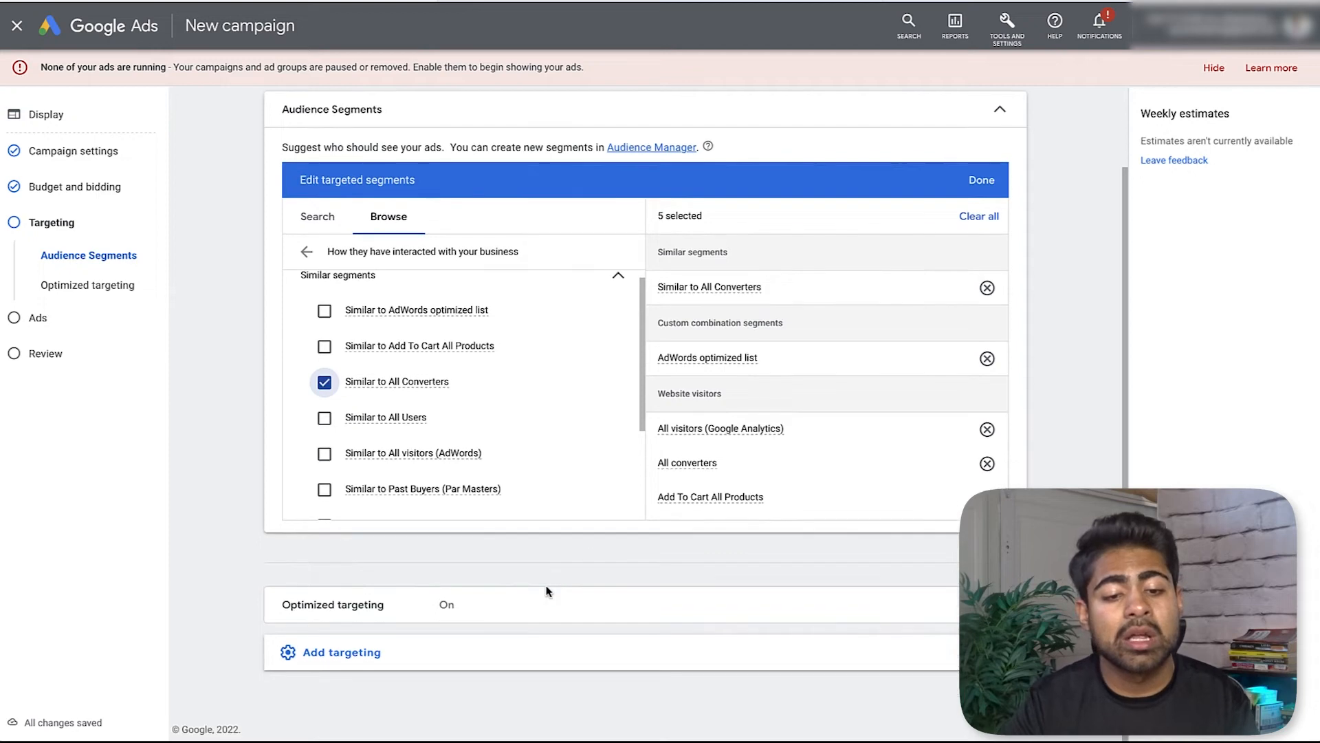
click(625, 598)
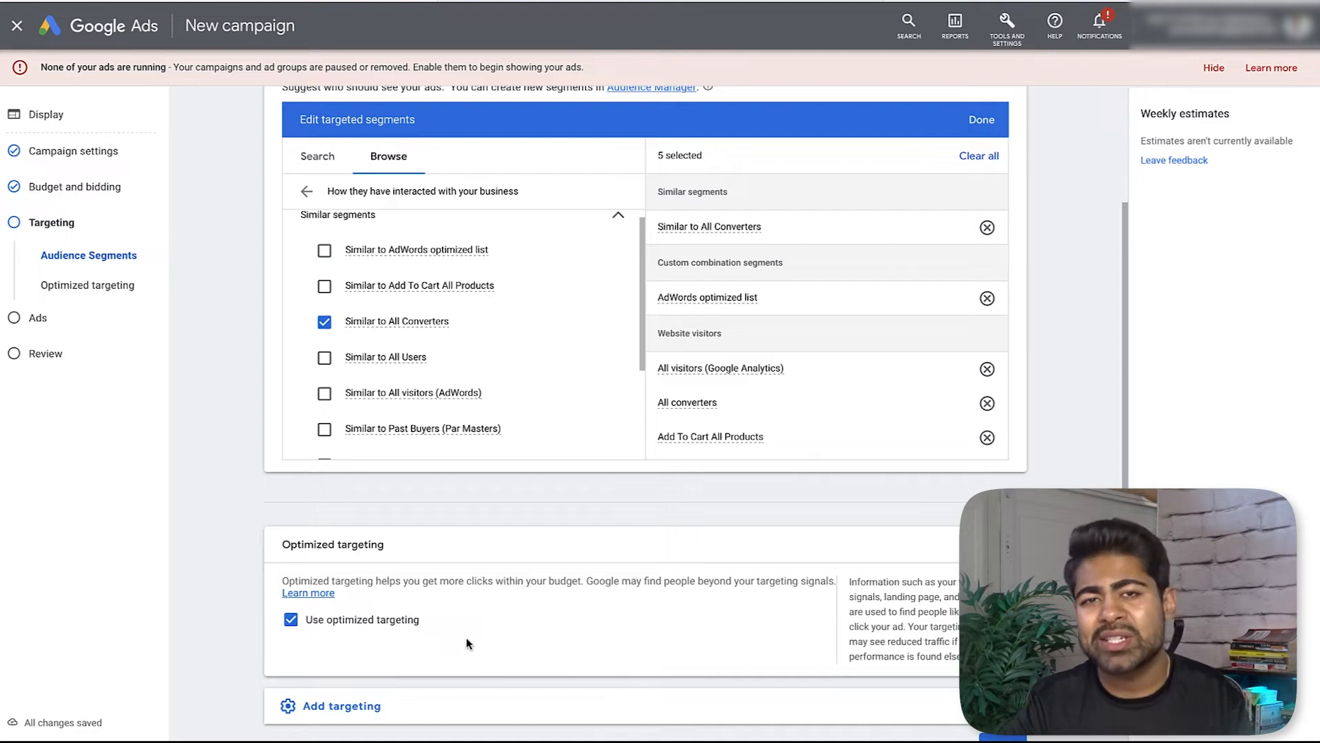
scroll(460, 660, down, 2)
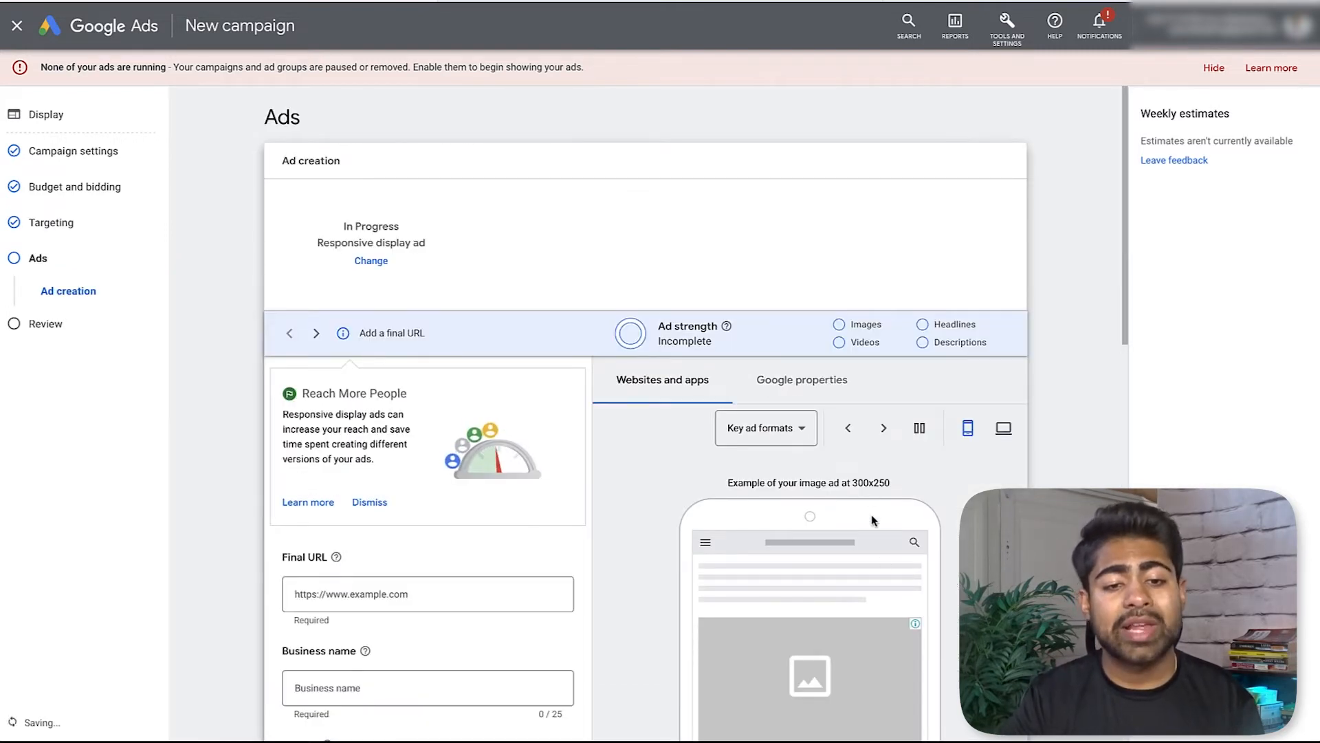
- Dismiss the Reach More People tip in the responsive display ad form
scroll(788, 547, down, 2)
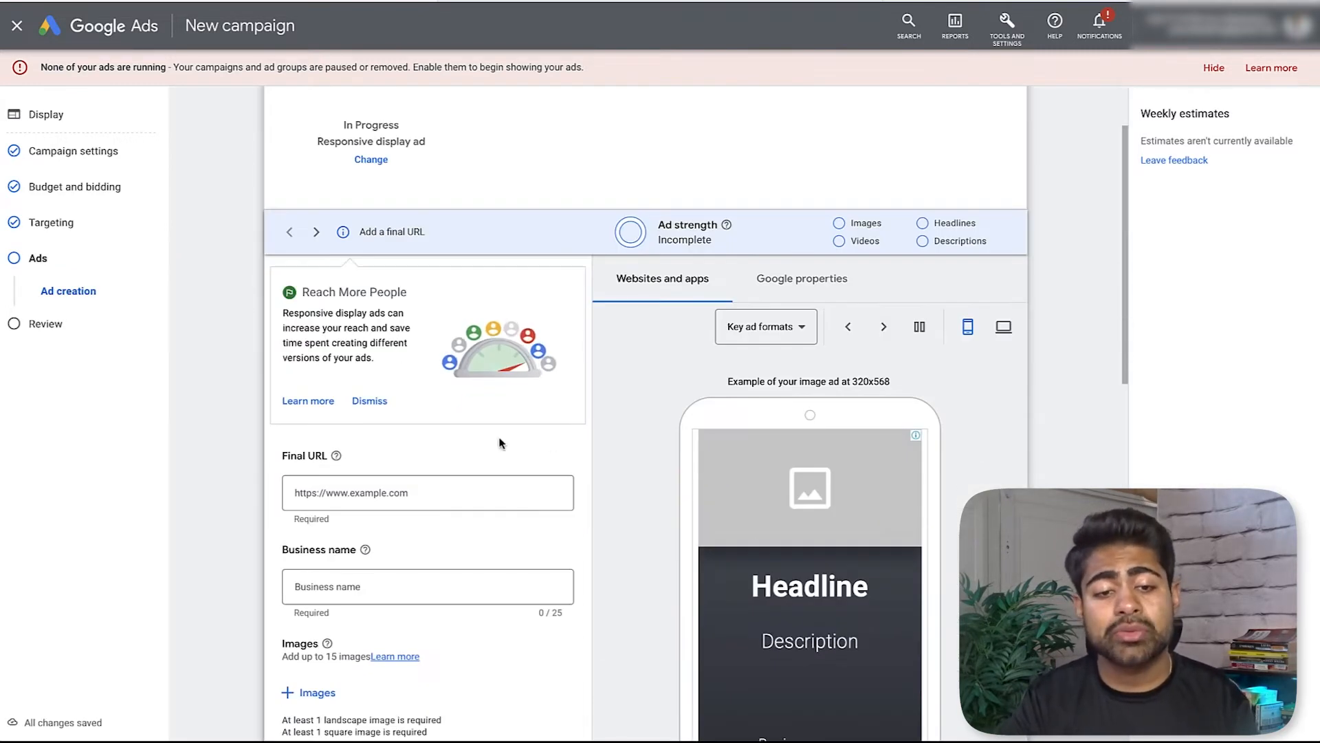
click(385, 402)
scroll(387, 410, down, 1)
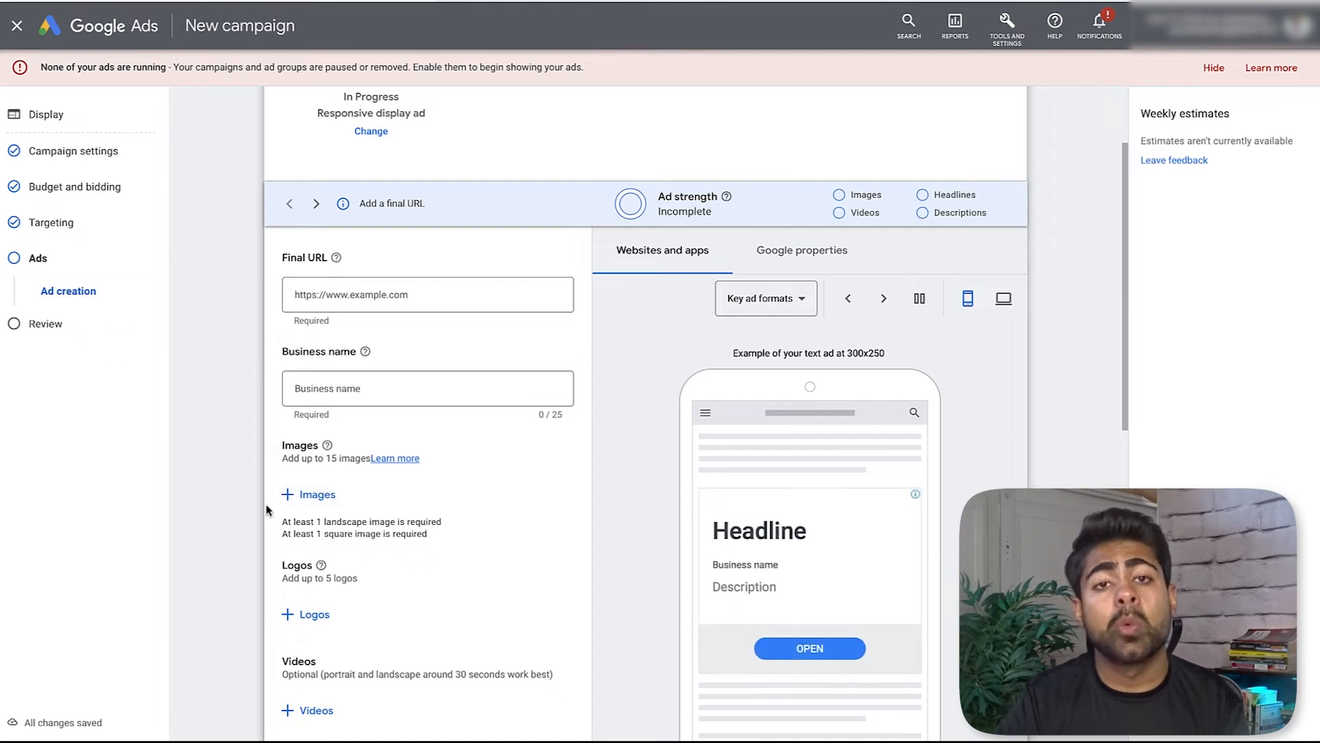
- Examine the responsive display ad's asset fields, from final URL to headlines, alongside the example ad previews
scroll(267, 510, down, 1)
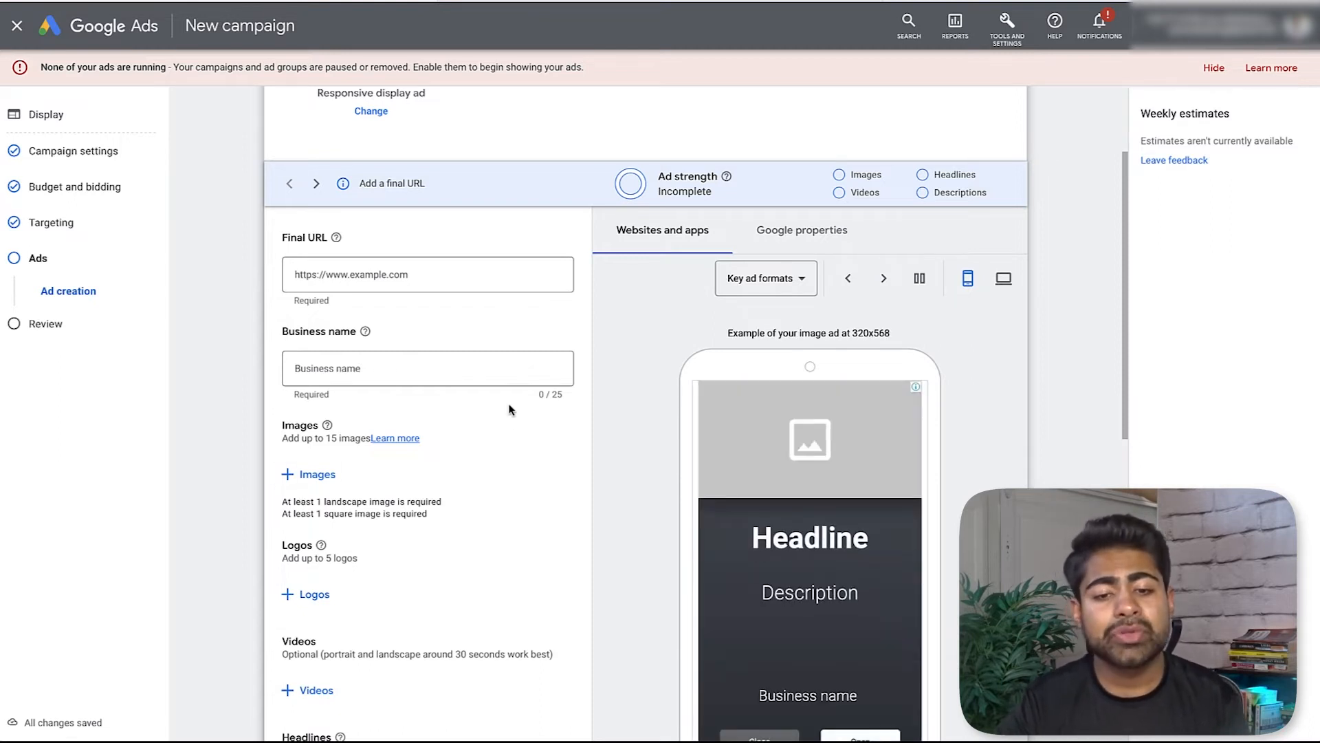
scroll(509, 364, down, 3)
scroll(821, 423, up, 2)
scroll(833, 440, down, 1)
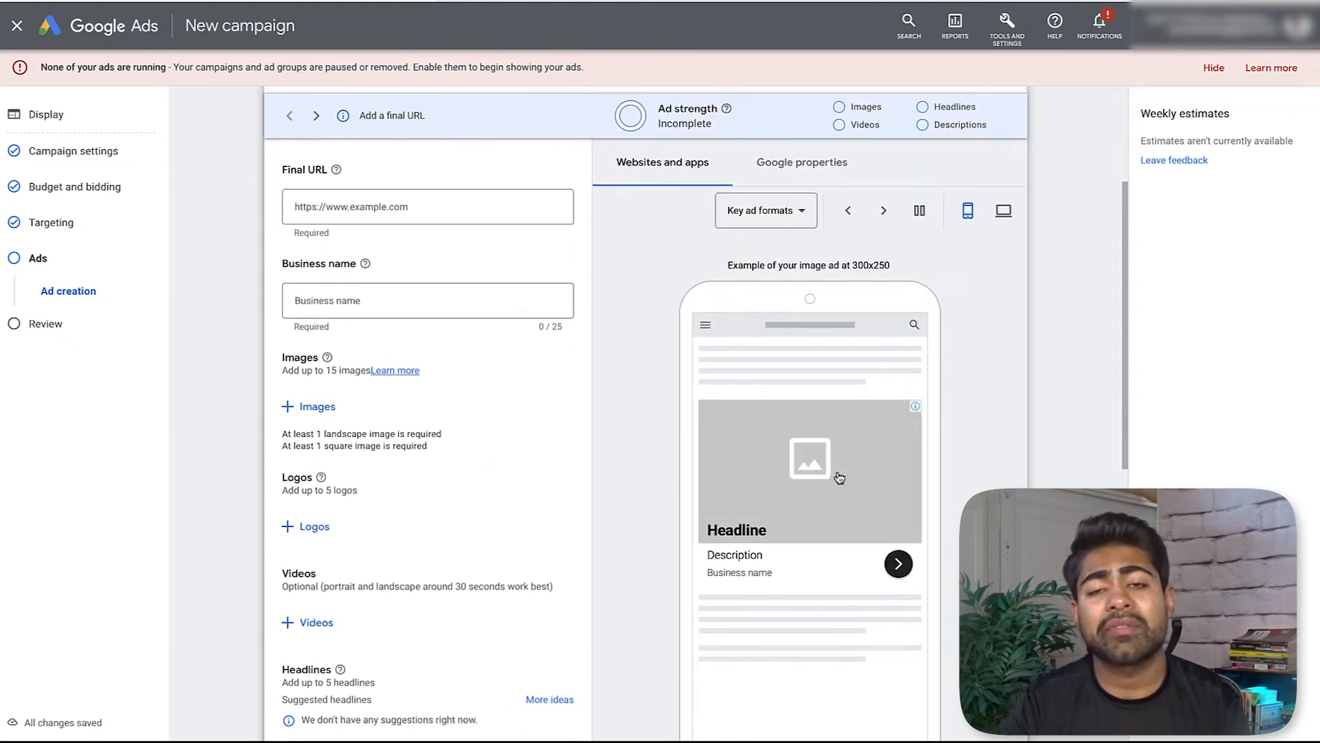
scroll(835, 534, down, 2)
scroll(831, 457, up, 1)
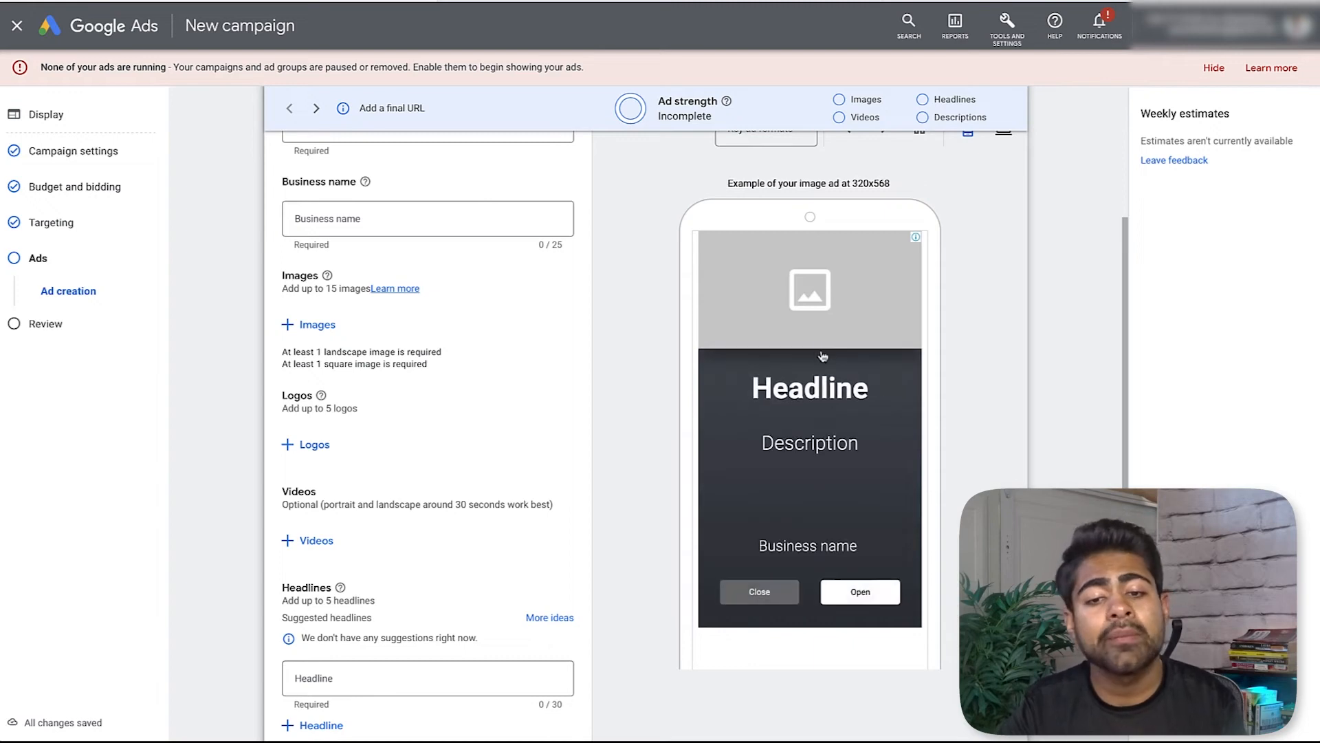
scroll(782, 432, down, 1)
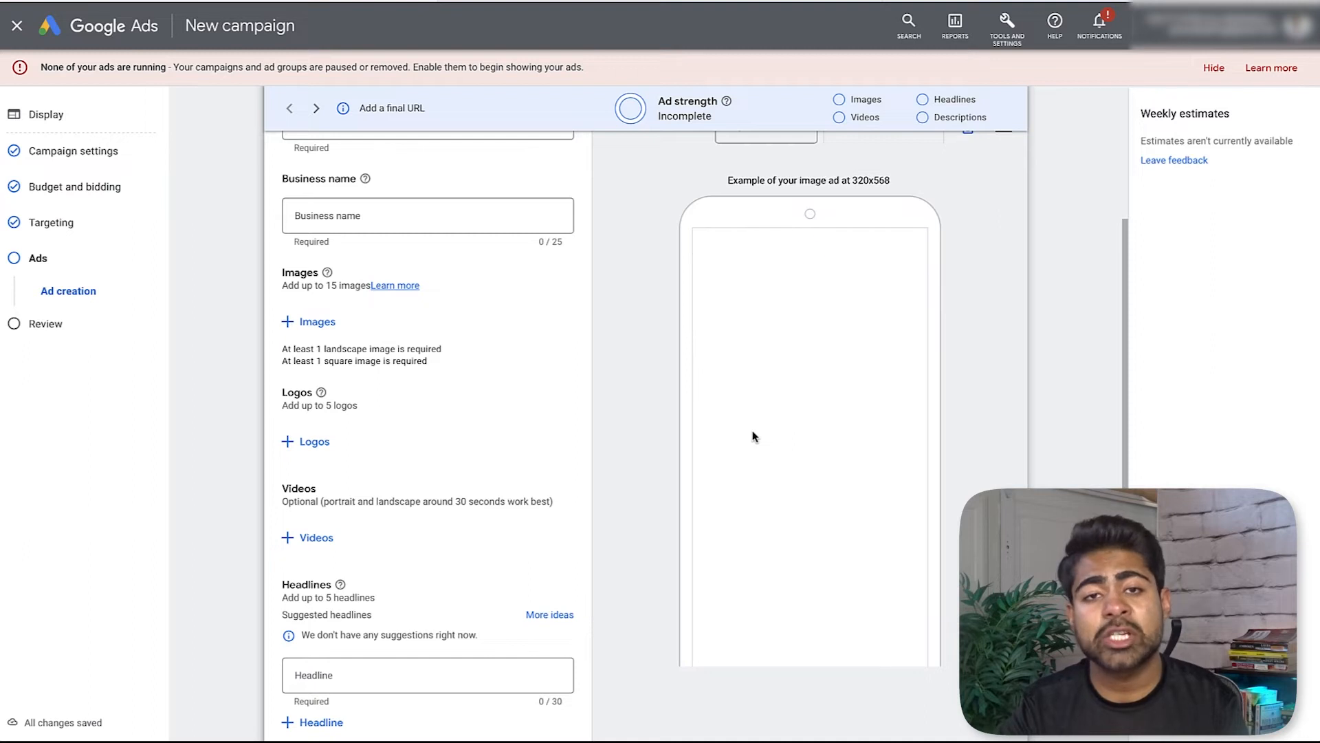
- Fill in the responsive display ad's final URL as store.com and its business name as Store
scroll(521, 389, up, 2)
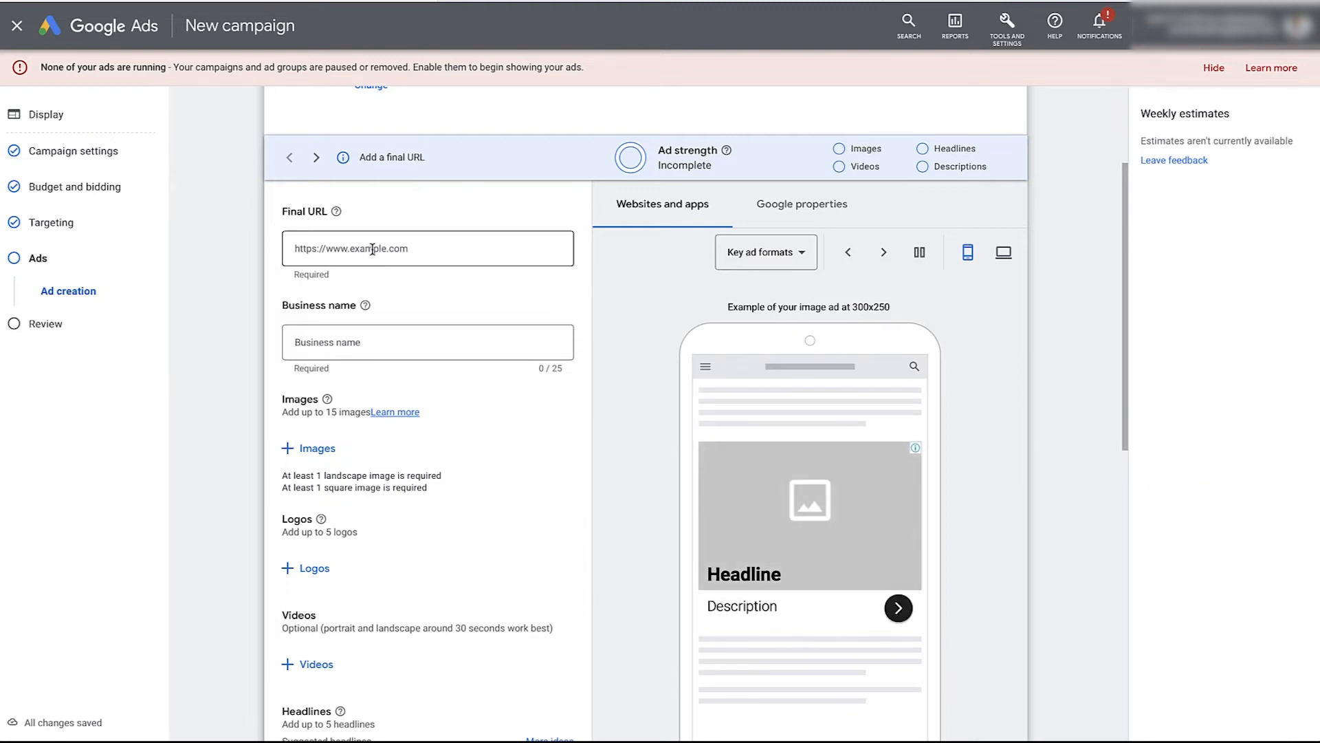
click(382, 246)
text(store.com)
click(440, 196)
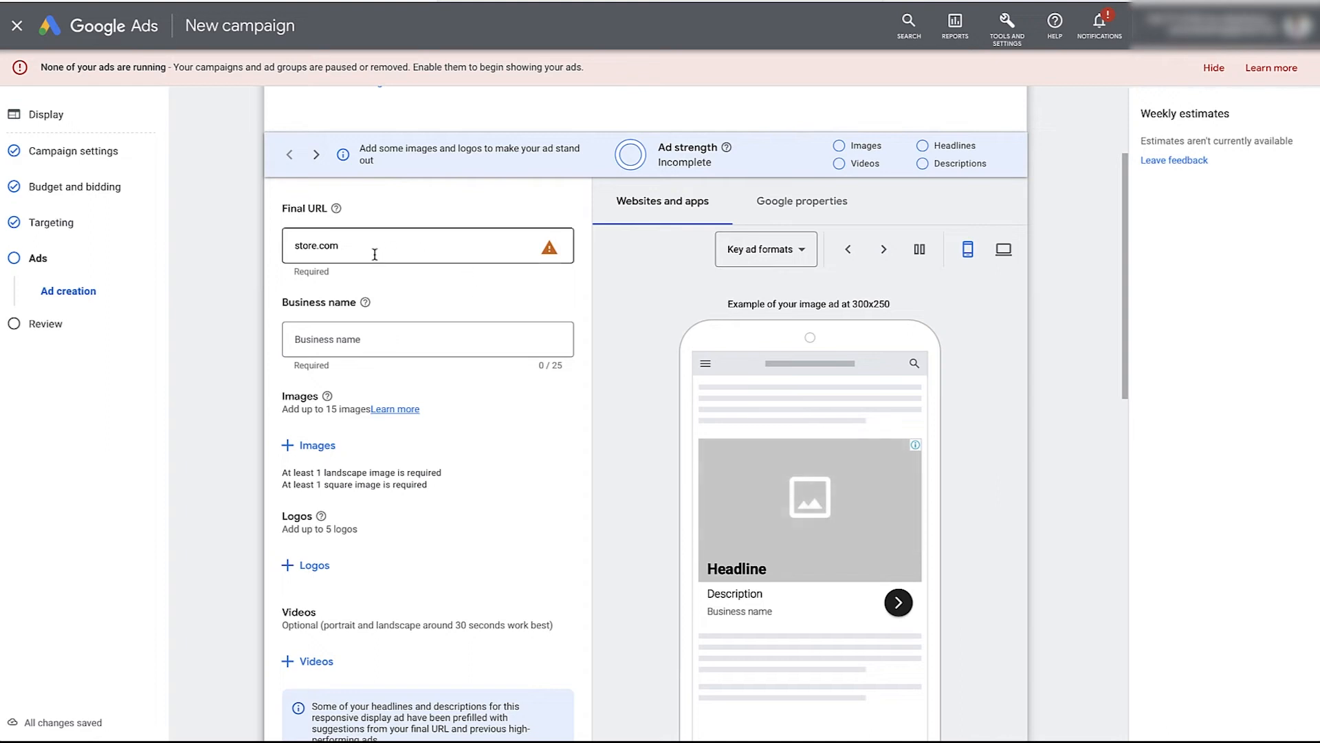
double_click(339, 246)
scroll(362, 267, down, 1)
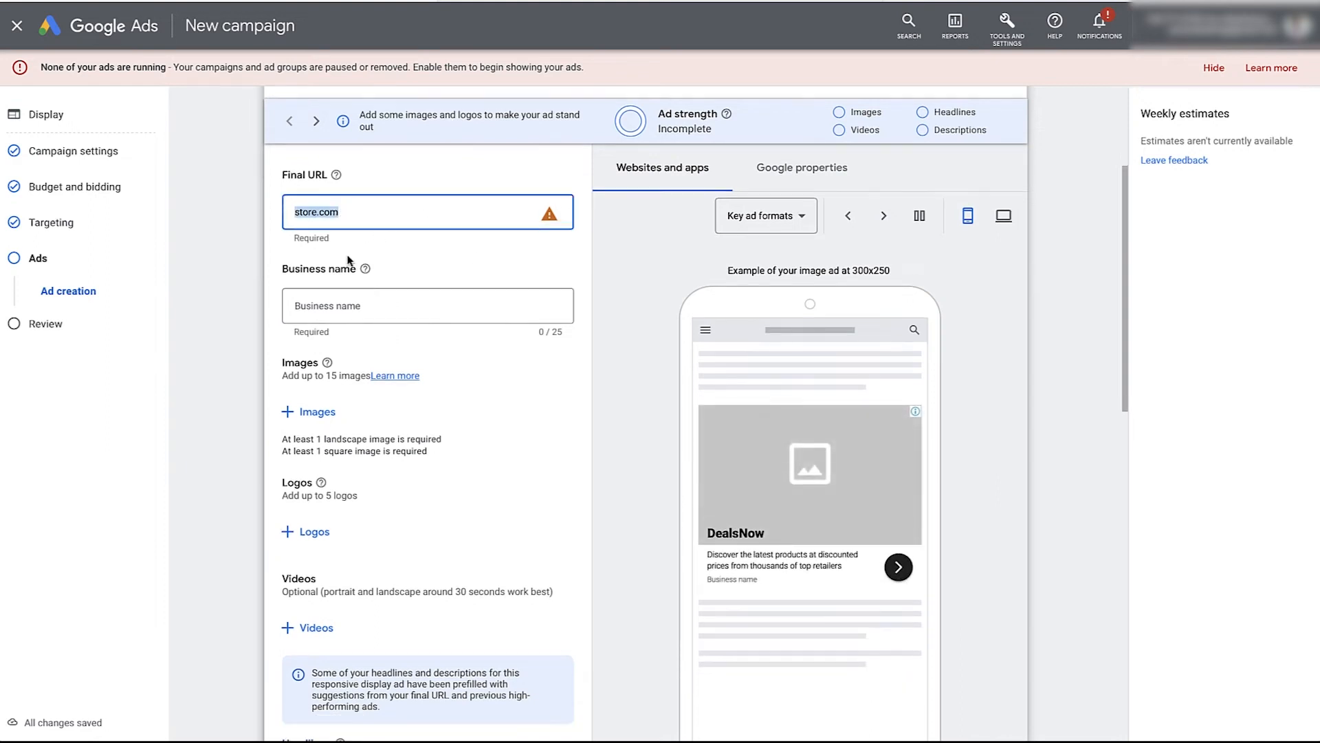
click(351, 315)
text(Store)
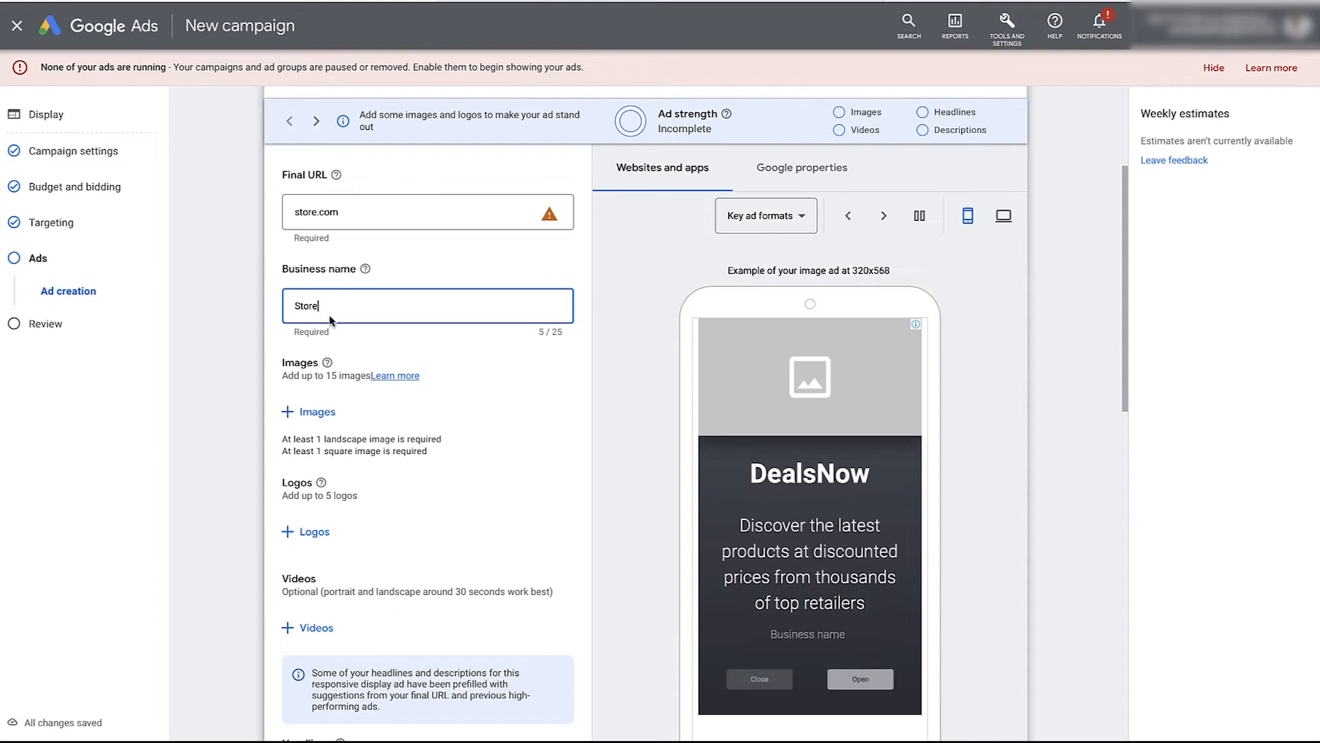
scroll(341, 340, down, 1)
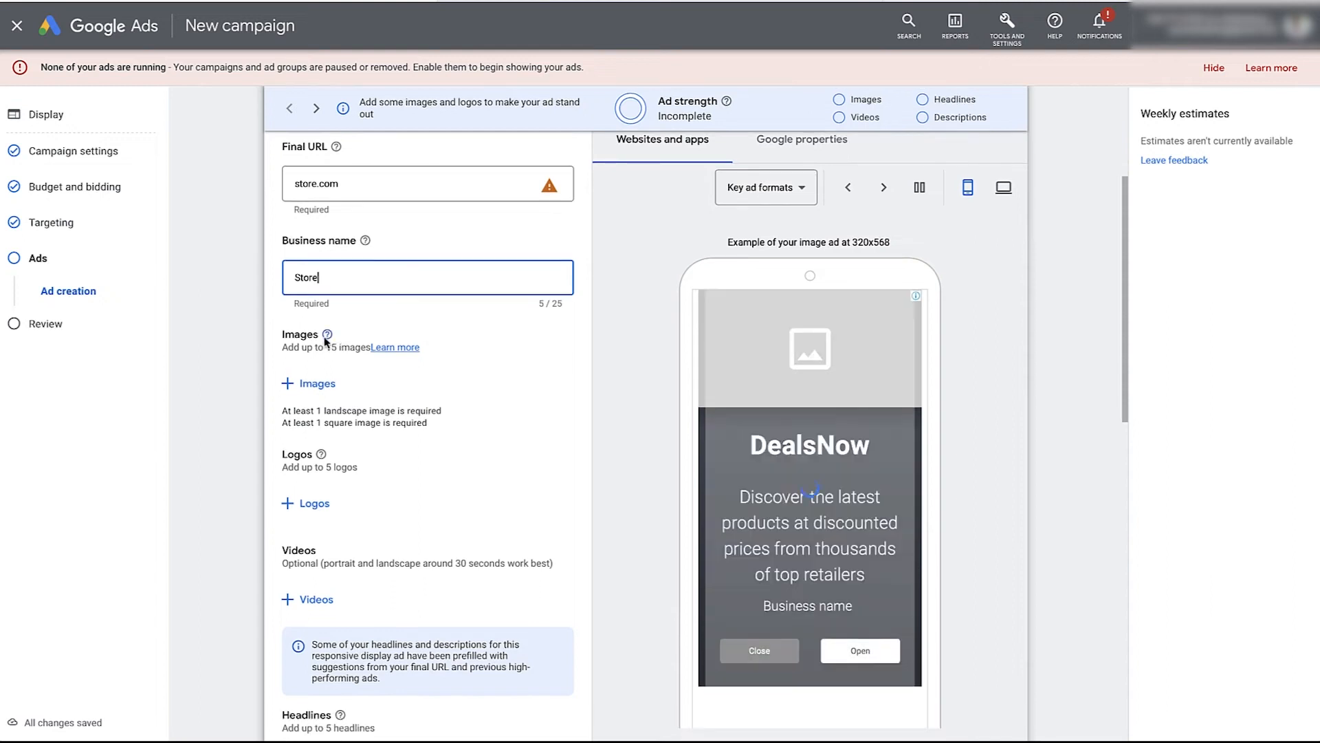
- Review the requirements for the ad's images, logos and videos
scroll(344, 364, down, 1)
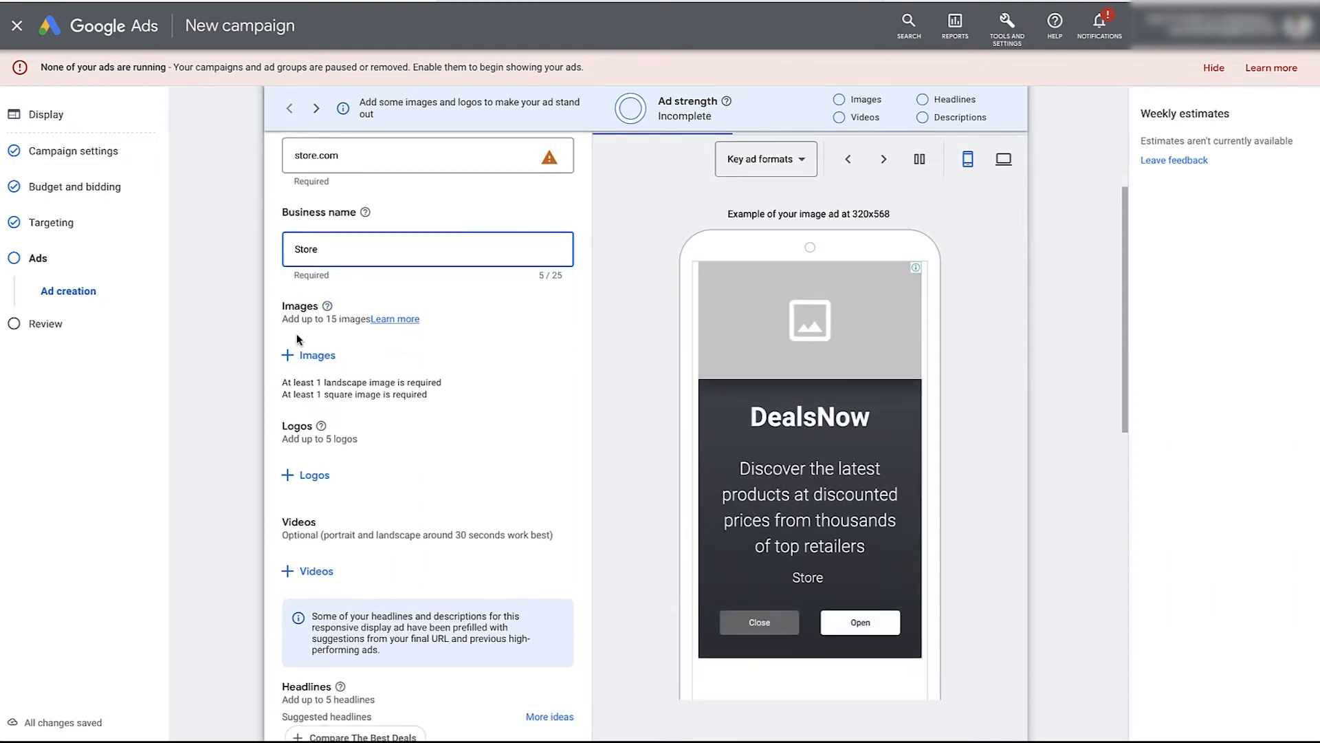
drag(289, 330, 347, 324)
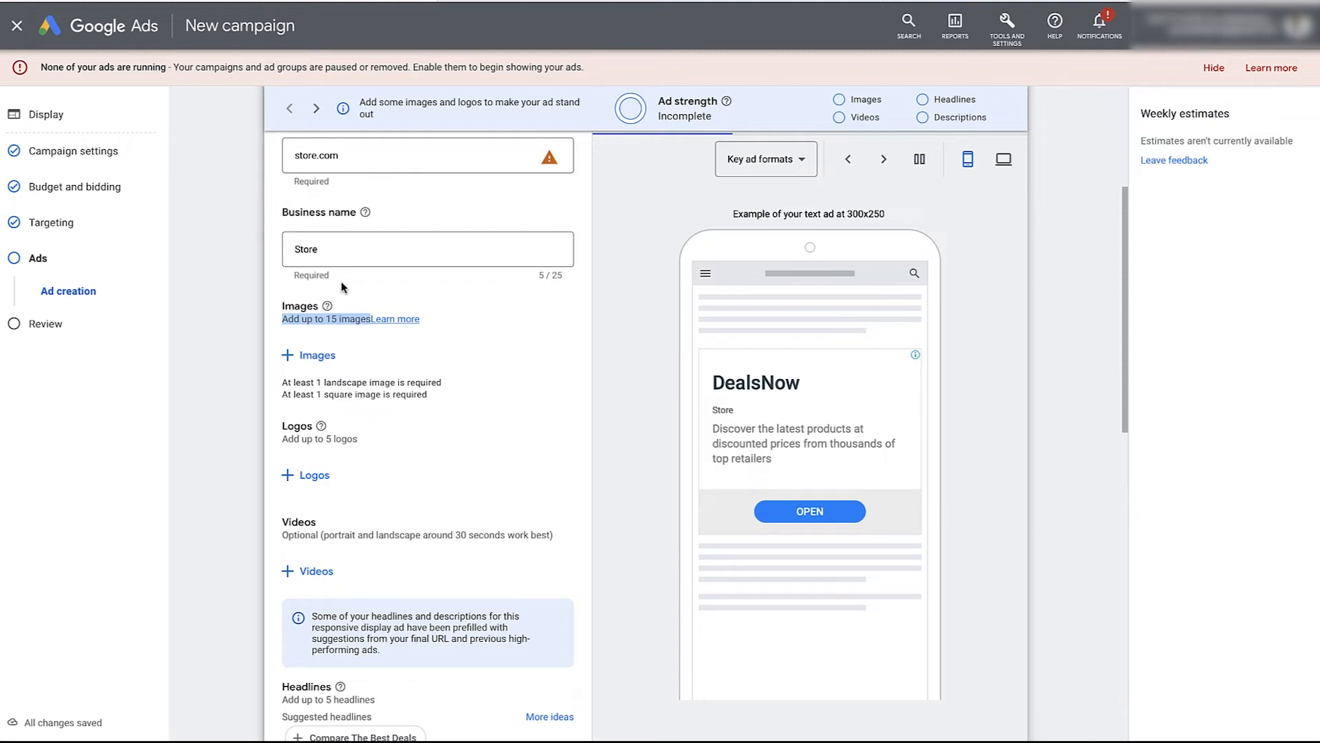
double_click(342, 321)
double_click(331, 319)
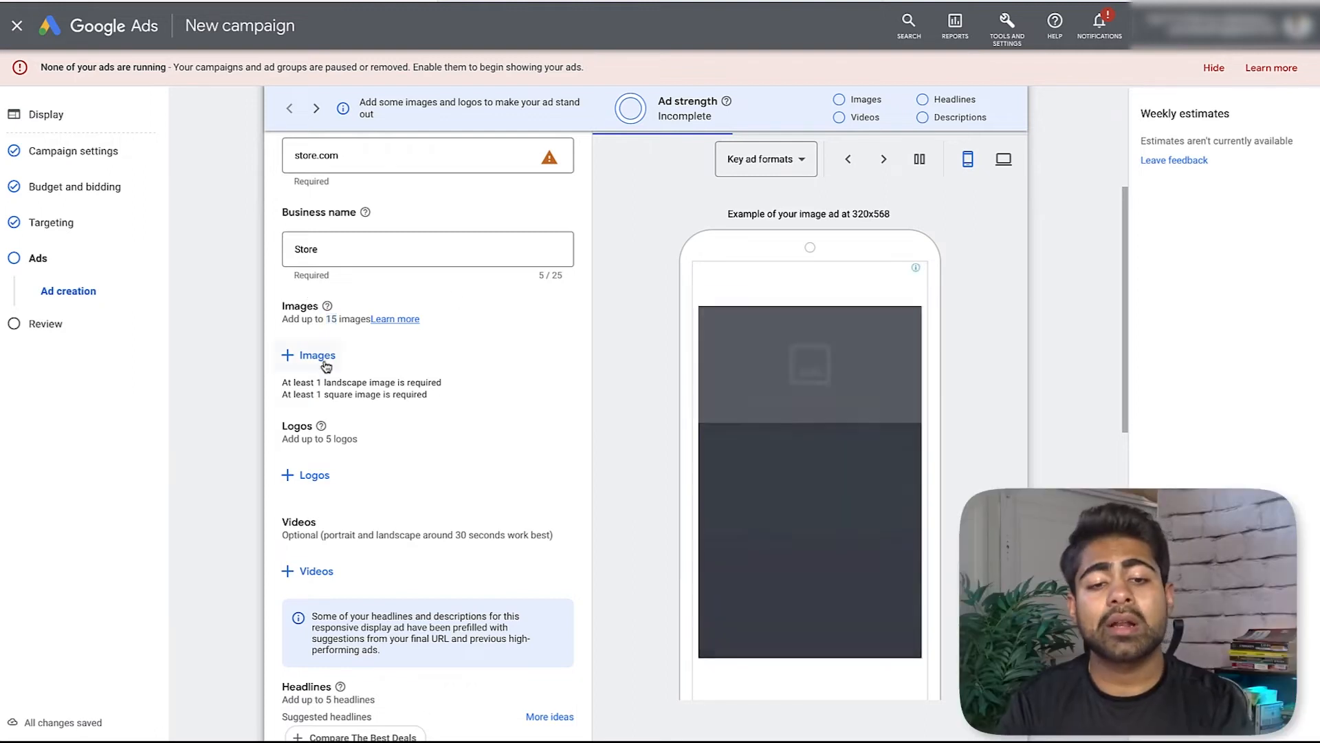
scroll(357, 359, down, 2)
double_click(299, 409)
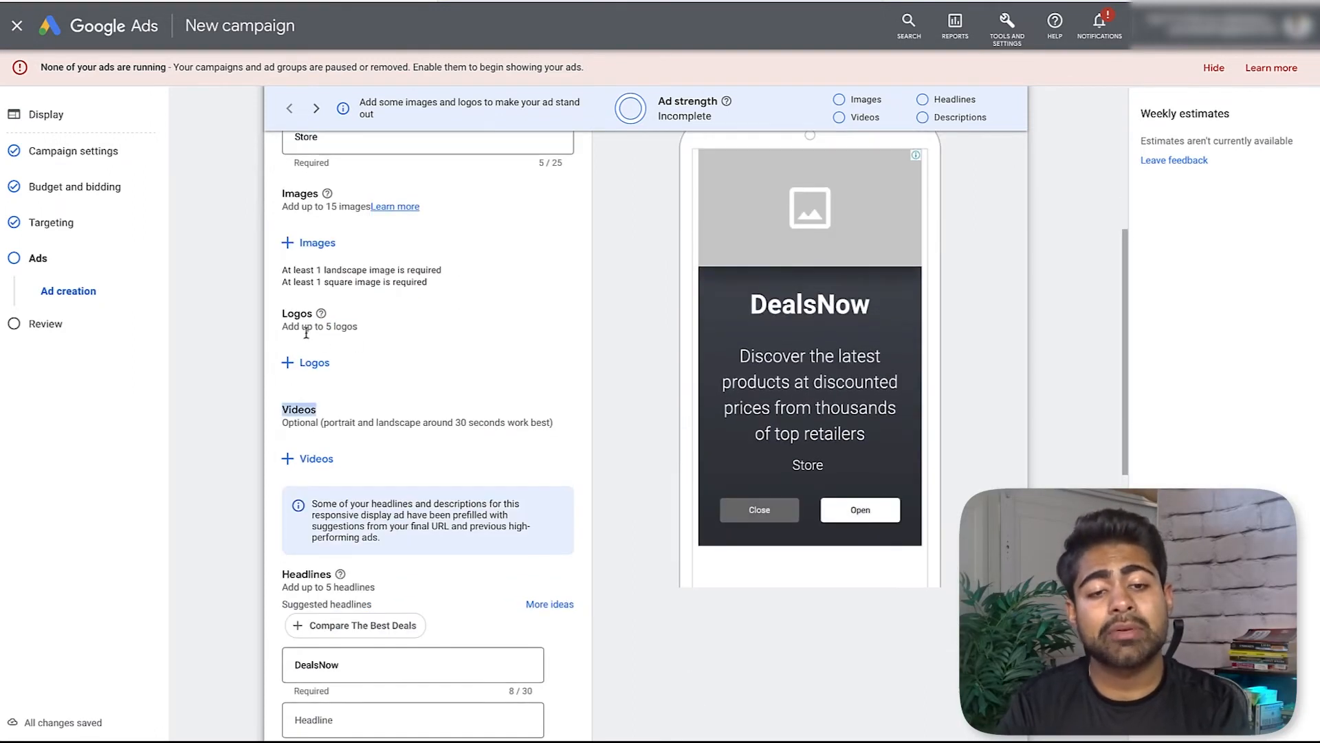
- Review the logo guidelines for the responsive display ad, covering the landscape and square sizes and the allowed number of logos
triple_click(307, 327)
click(321, 313)
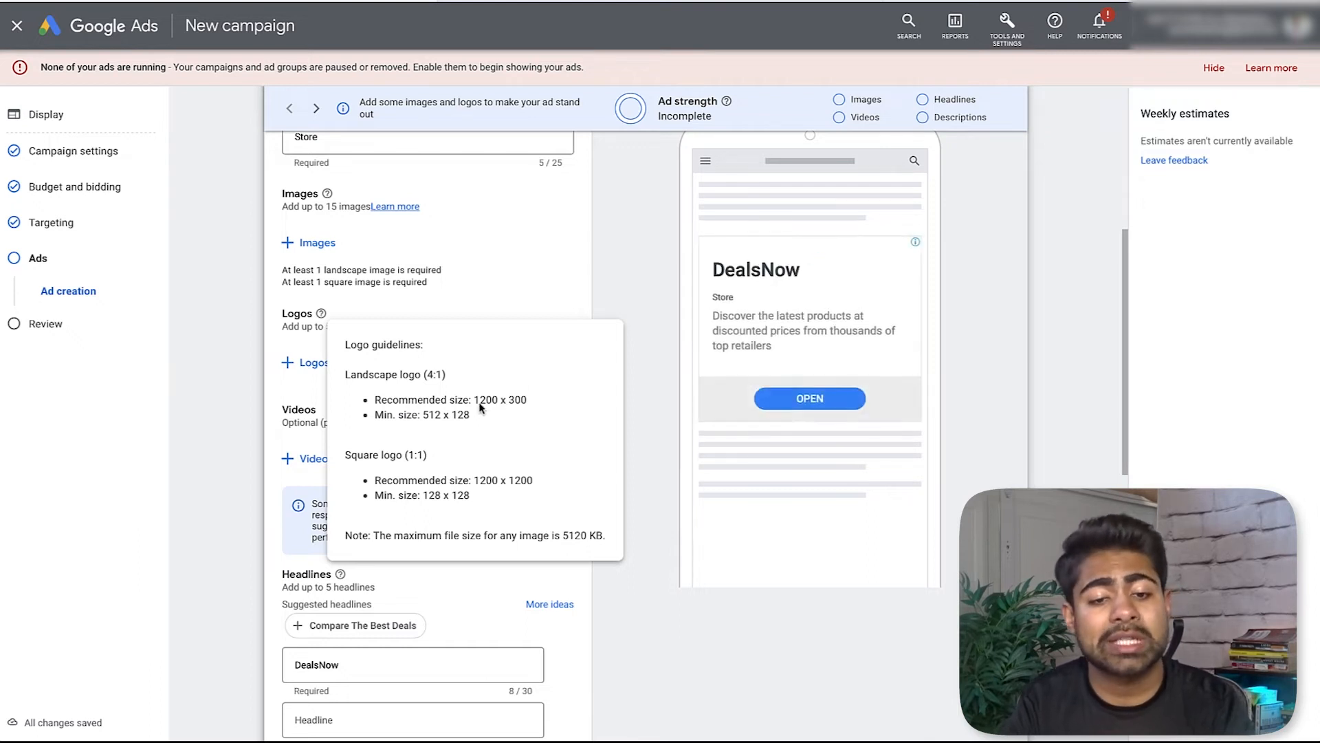
double_click(485, 400)
triple_click(421, 377)
click(473, 401)
triple_click(406, 455)
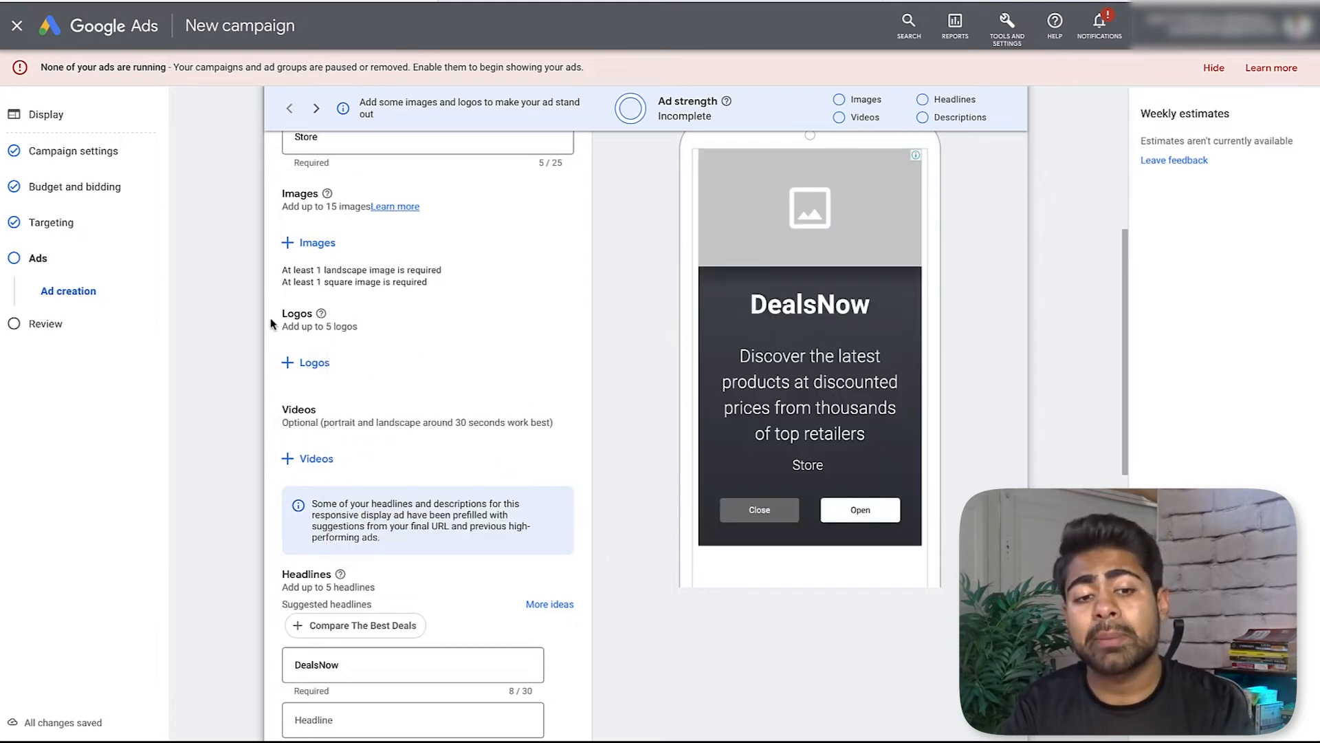
triple_click(341, 328)
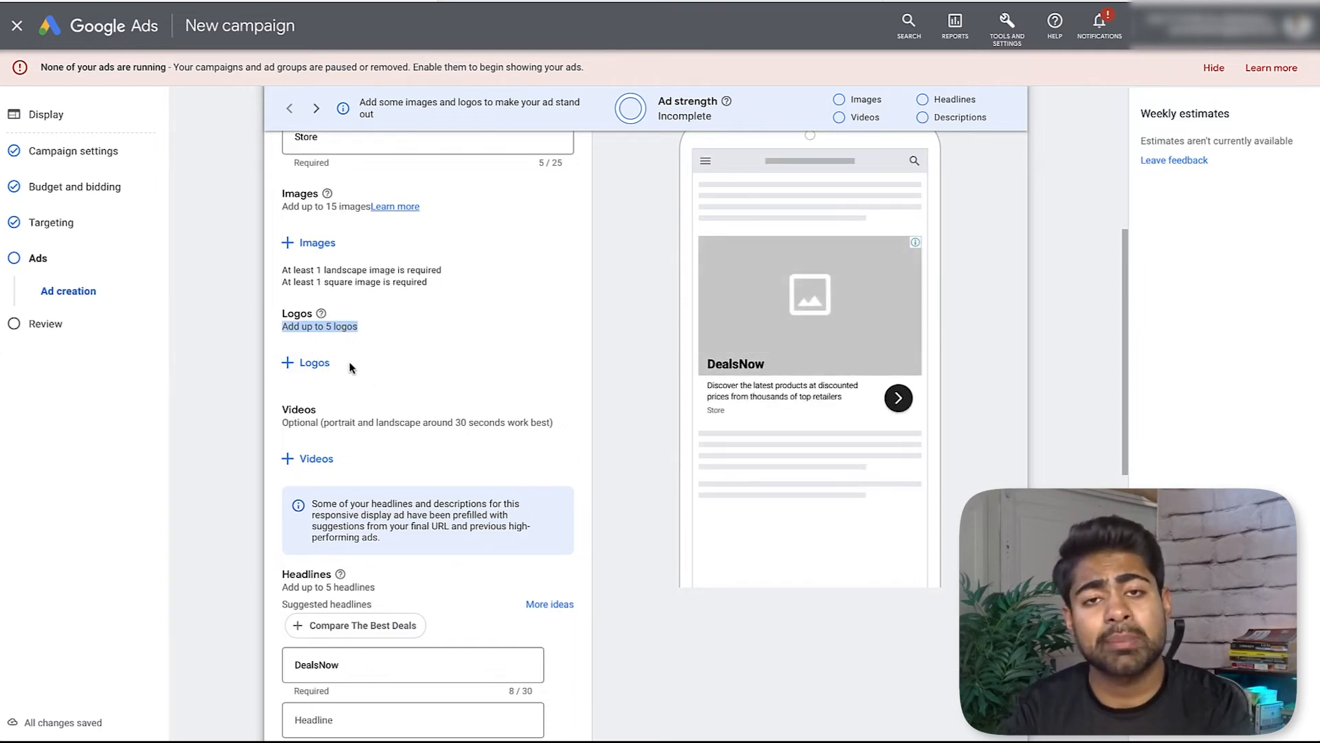
- Look over the ad's image, logo and video sections and the allowed number of headlines
scroll(344, 374, up, 2)
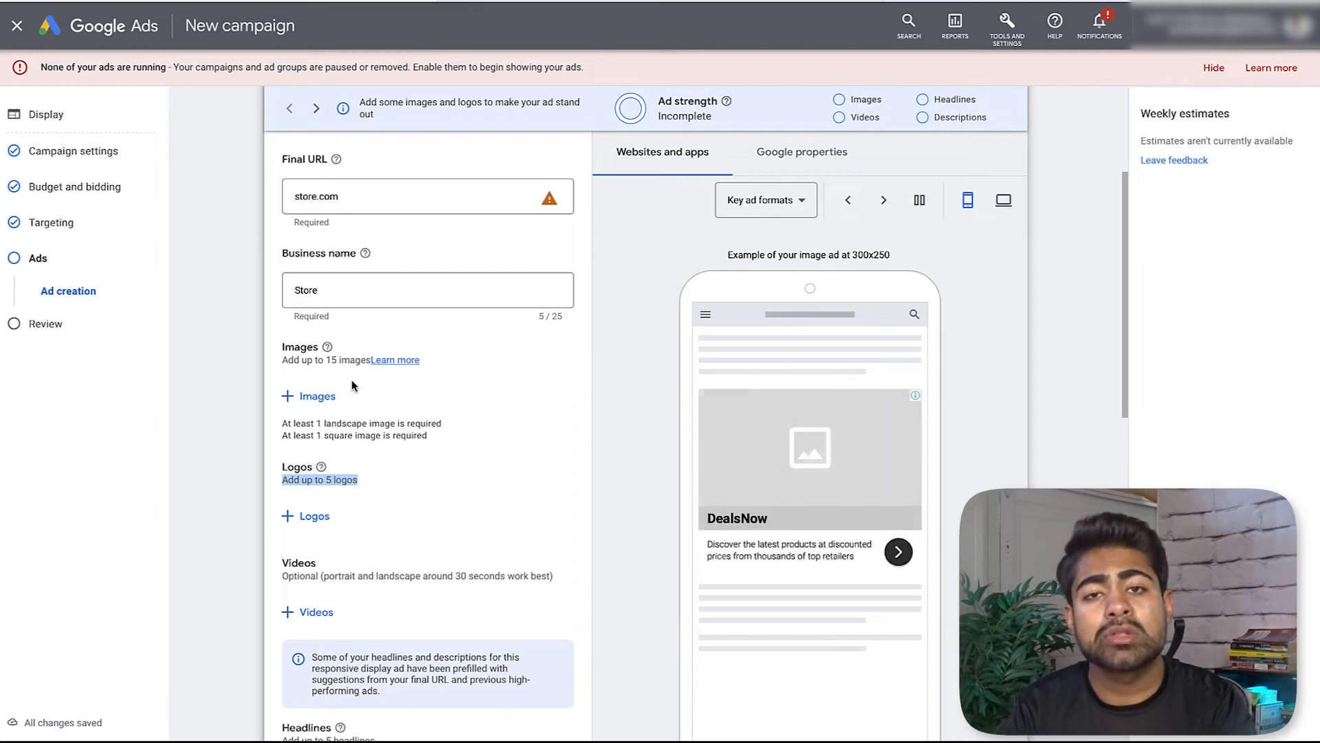
scroll(352, 381, down, 1)
scroll(352, 380, down, 4)
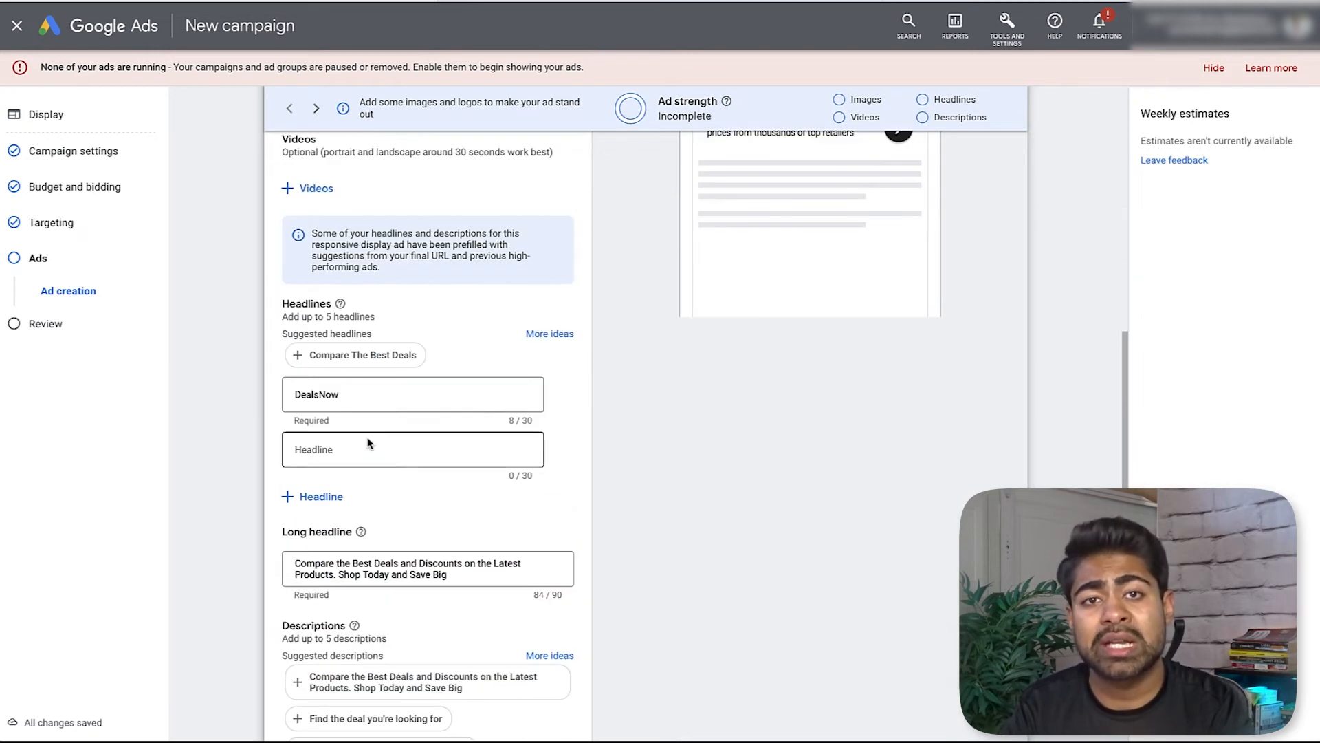
scroll(364, 406, up, 9)
scroll(377, 427, down, 3)
scroll(377, 427, down, 5)
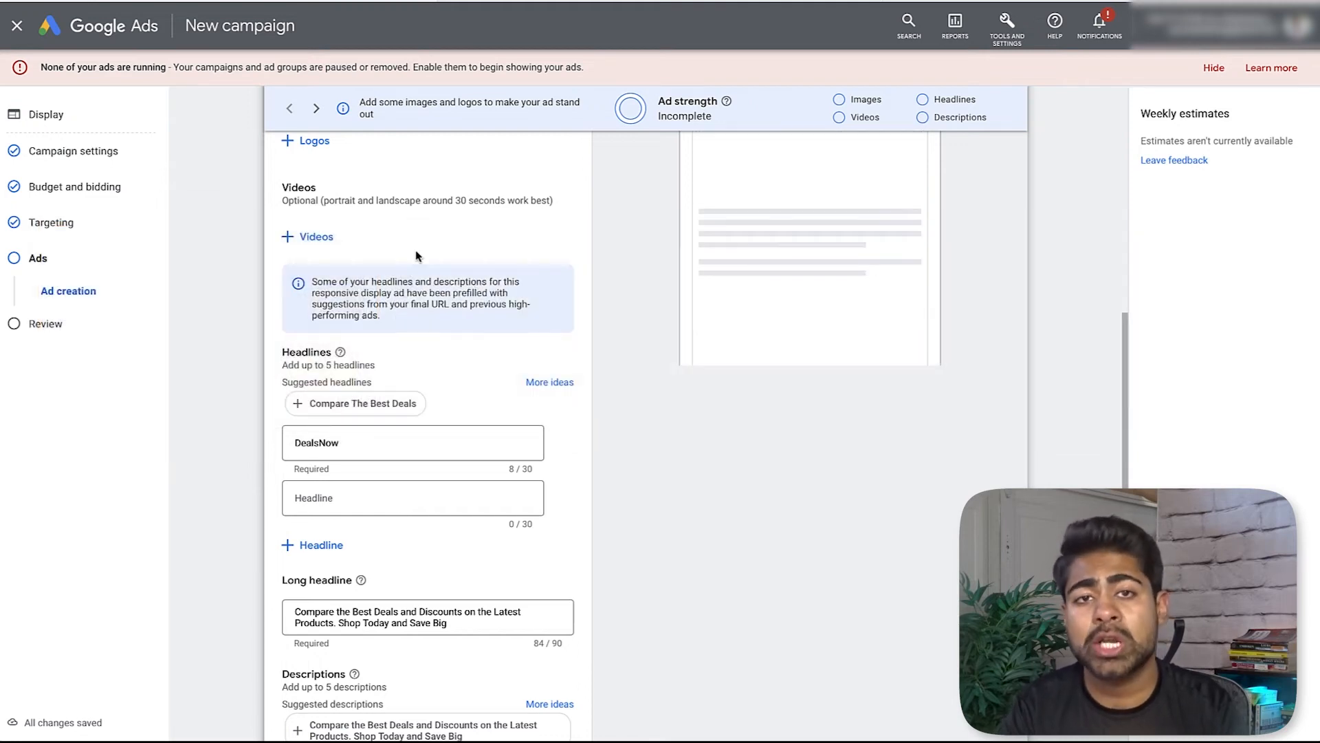
double_click(370, 379)
scroll(367, 372, down, 1)
triple_click(352, 336)
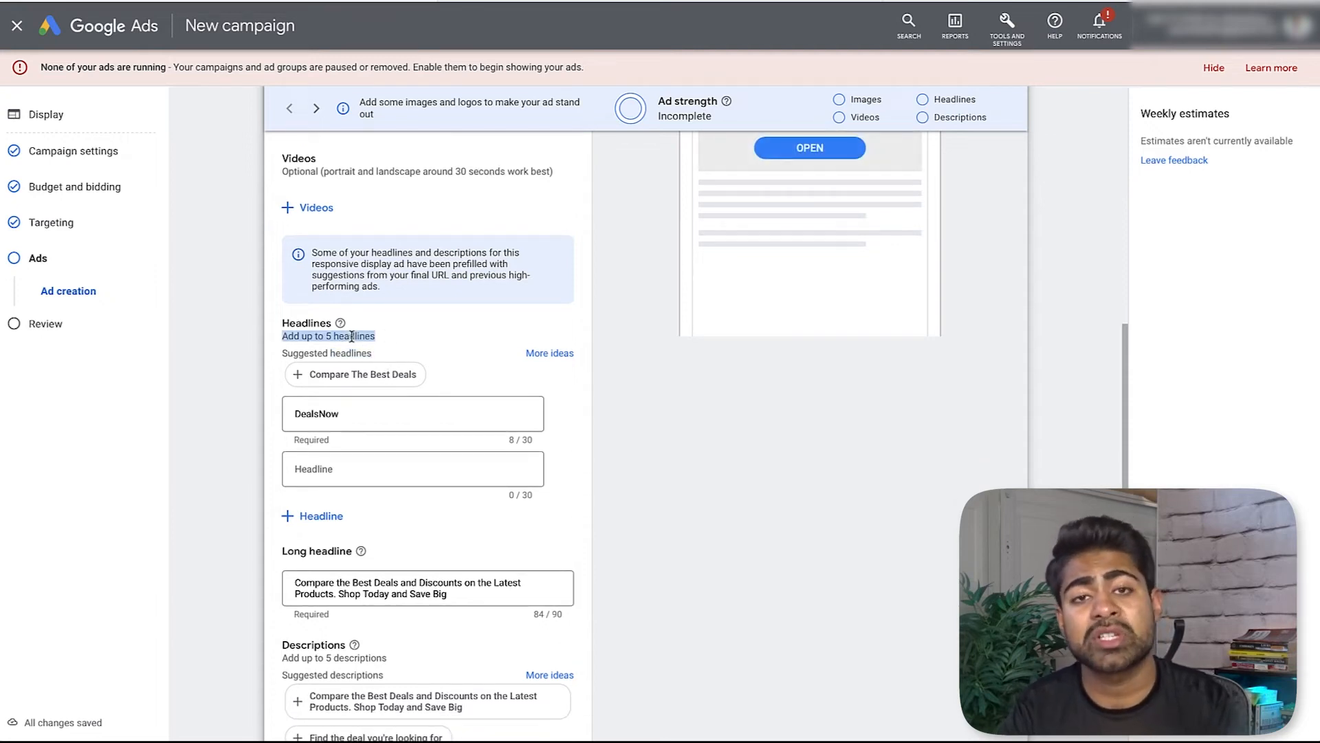
- Examine the prefilled long headline and the descriptions section of the responsive display ad, including the allowed number of descriptions
scroll(365, 336, down, 2)
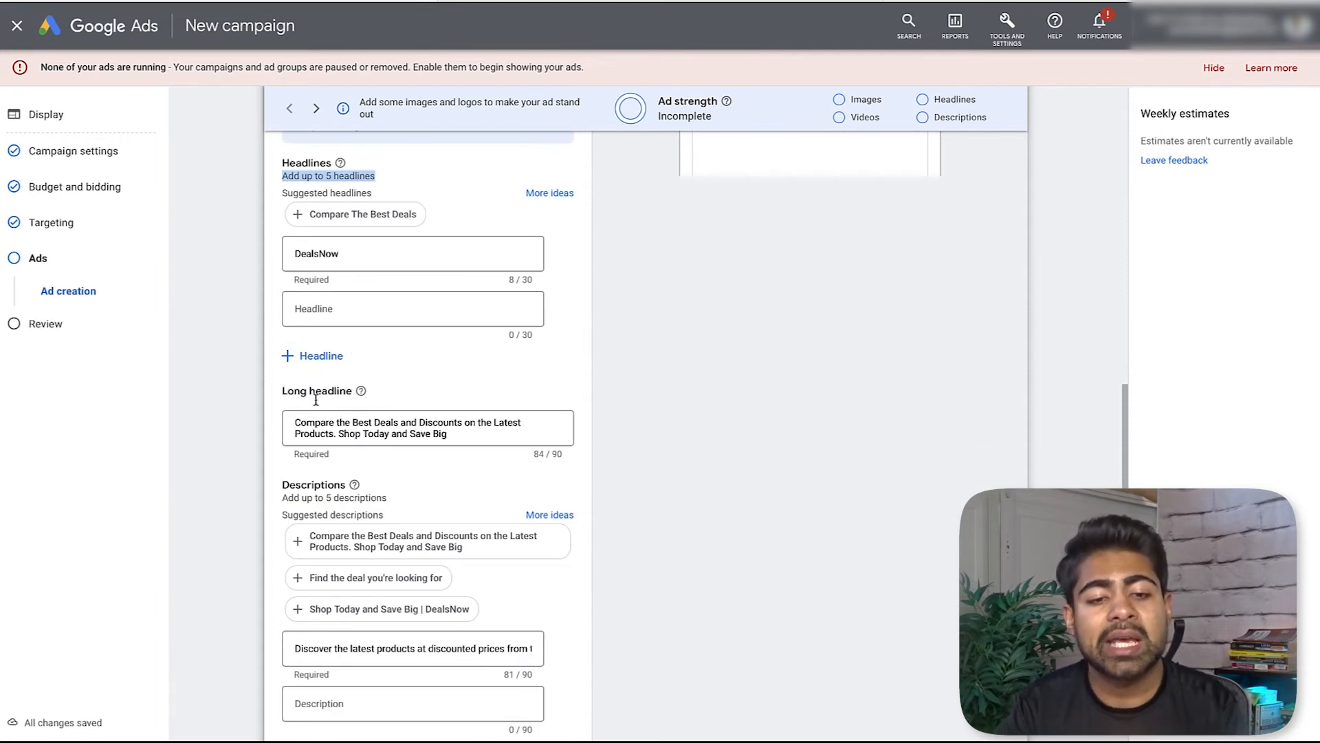
drag(282, 390, 353, 391)
double_click(364, 426)
double_click(375, 432)
triple_click(375, 432)
click(375, 431)
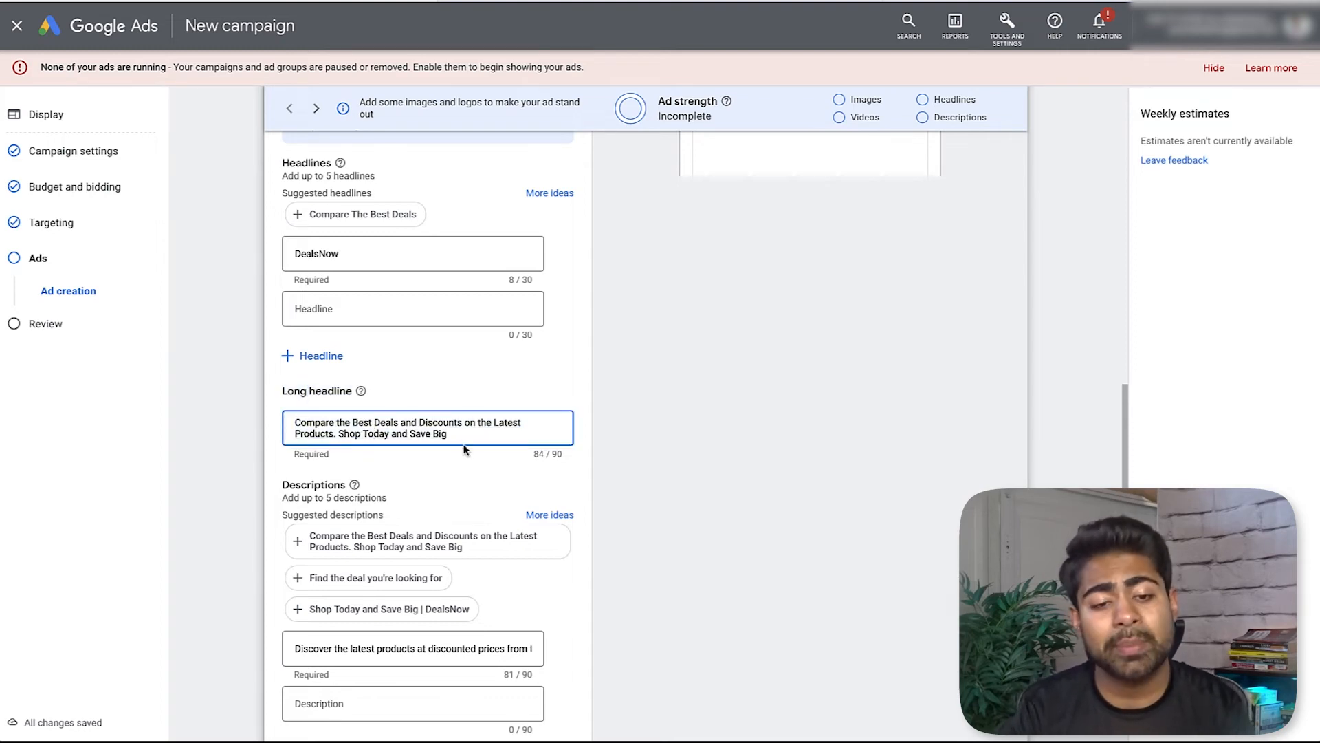
click(461, 421)
scroll(468, 431, up, 2)
scroll(482, 485, down, 5)
scroll(451, 491, up, 2)
triple_click(339, 362)
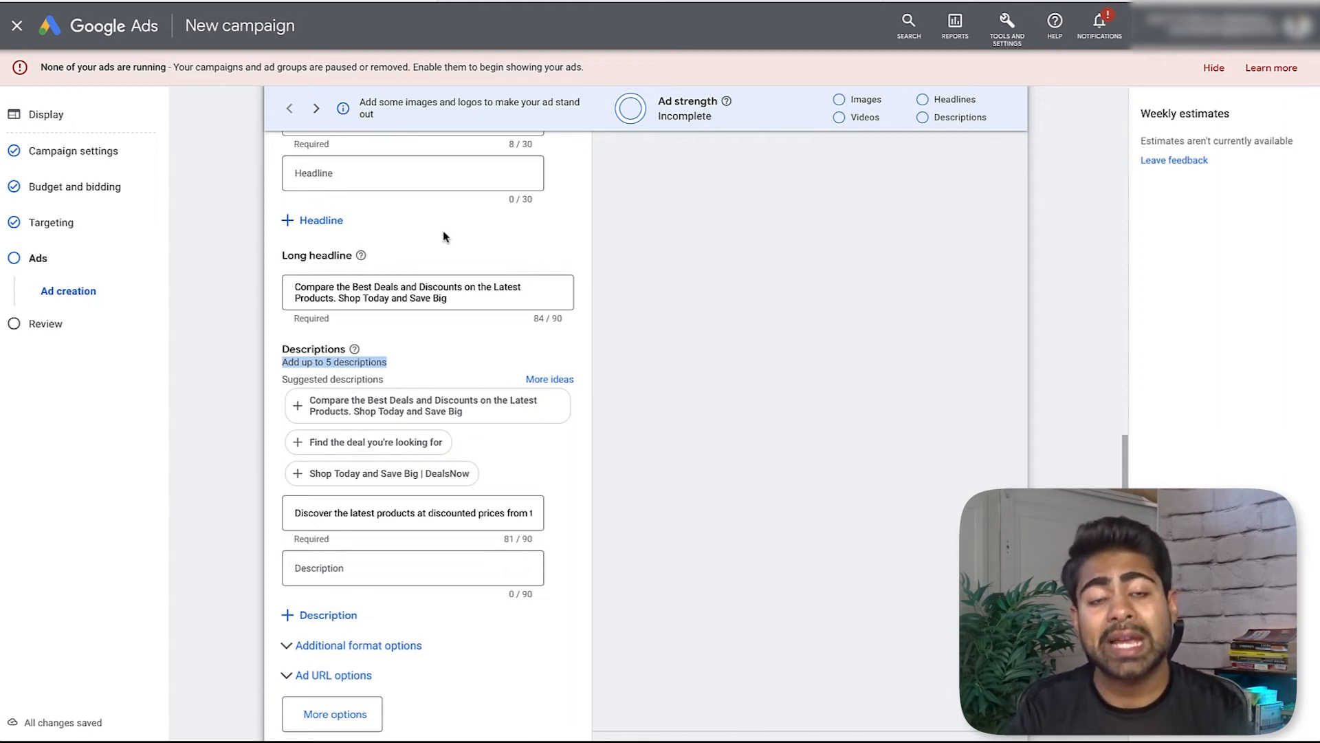
scroll(441, 237, up, 4)
scroll(344, 398, down, 1)
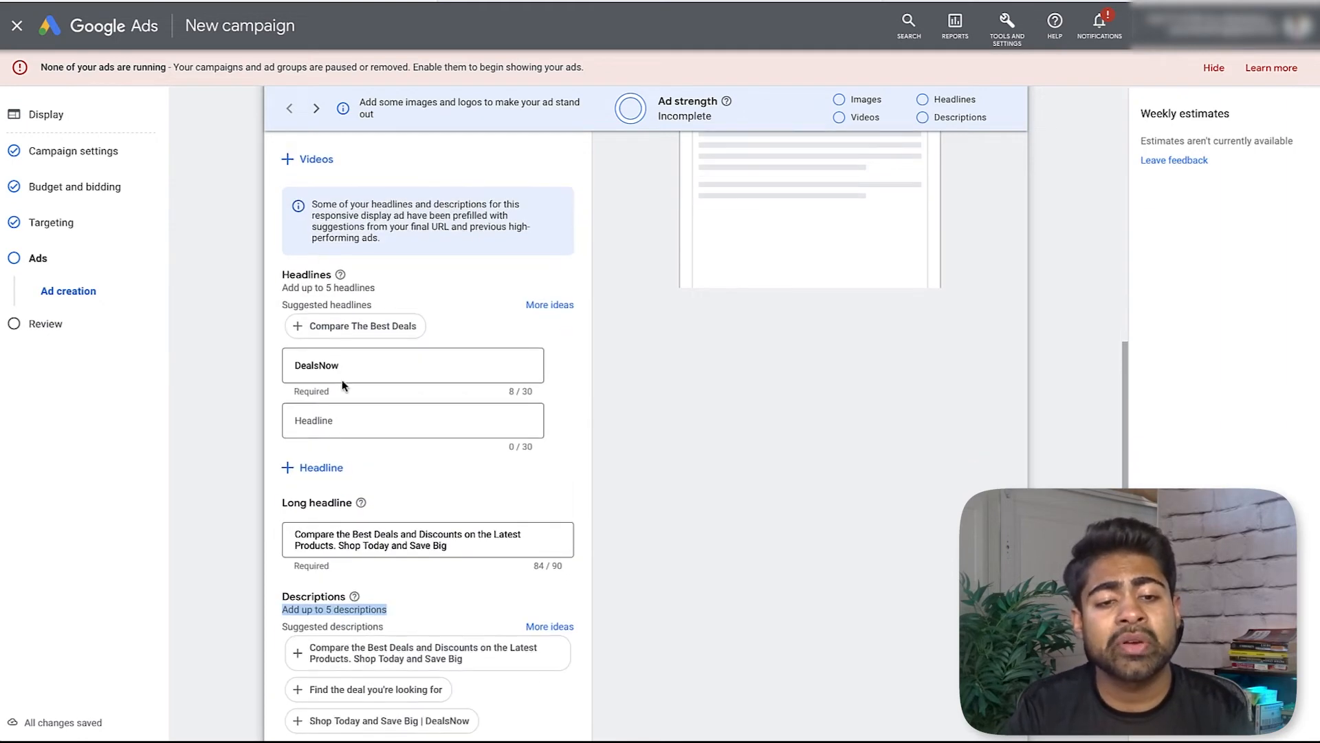
- Review the three leggings headlines and the long headline, and check how the headlines appear in the ad preview
scroll(379, 359, up, 2)
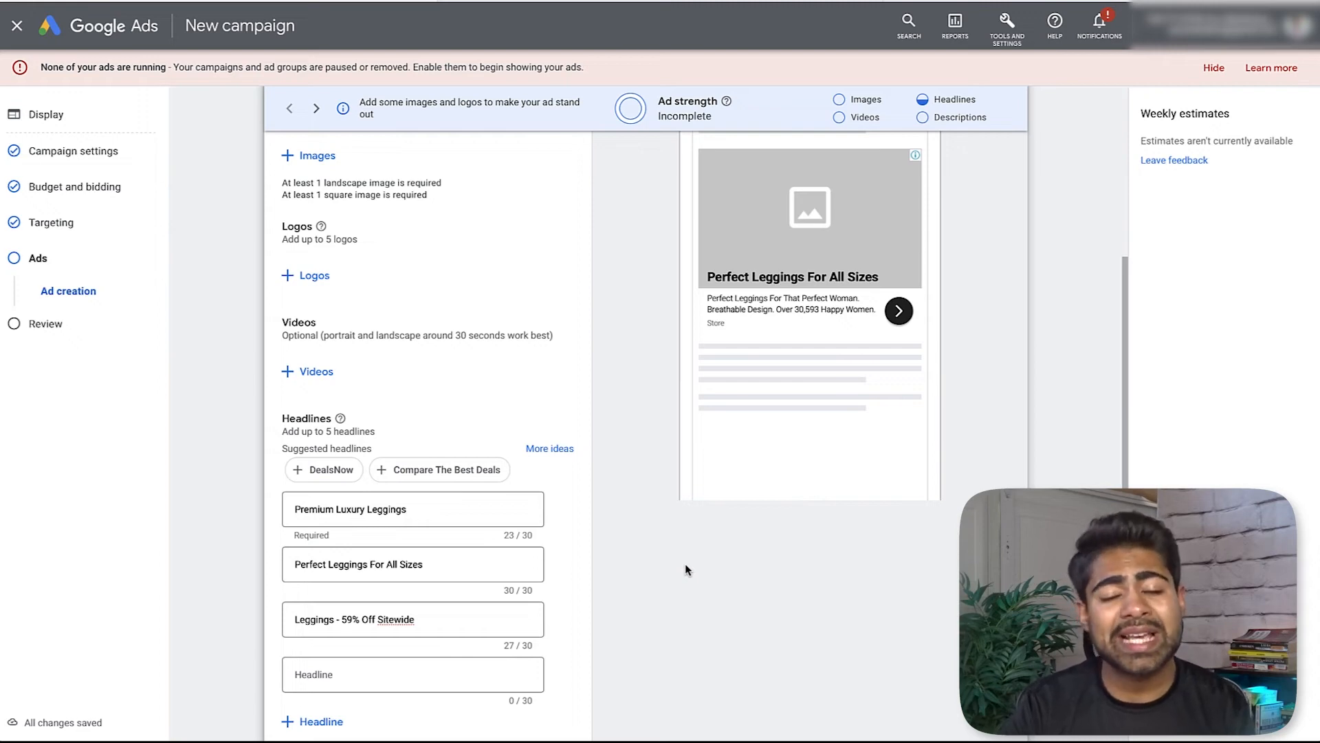
scroll(690, 574, up, 3)
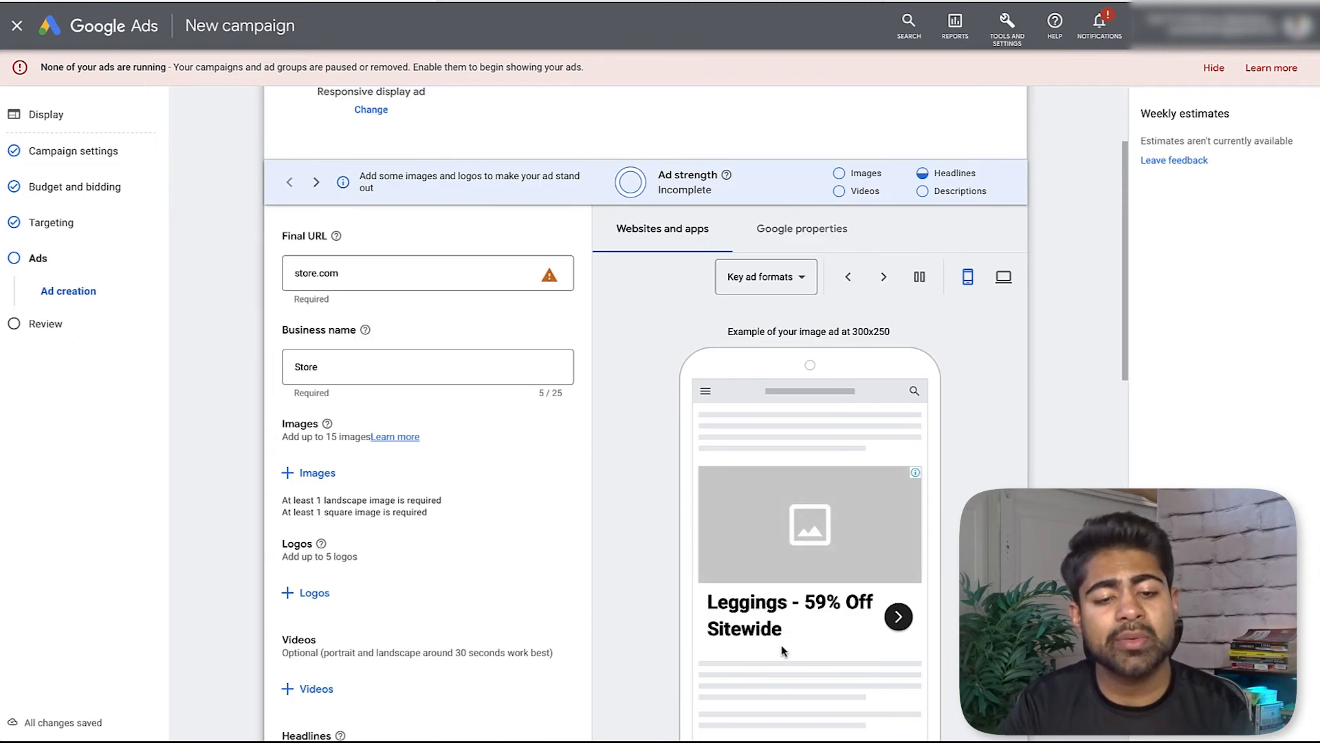
scroll(770, 660, down, 1)
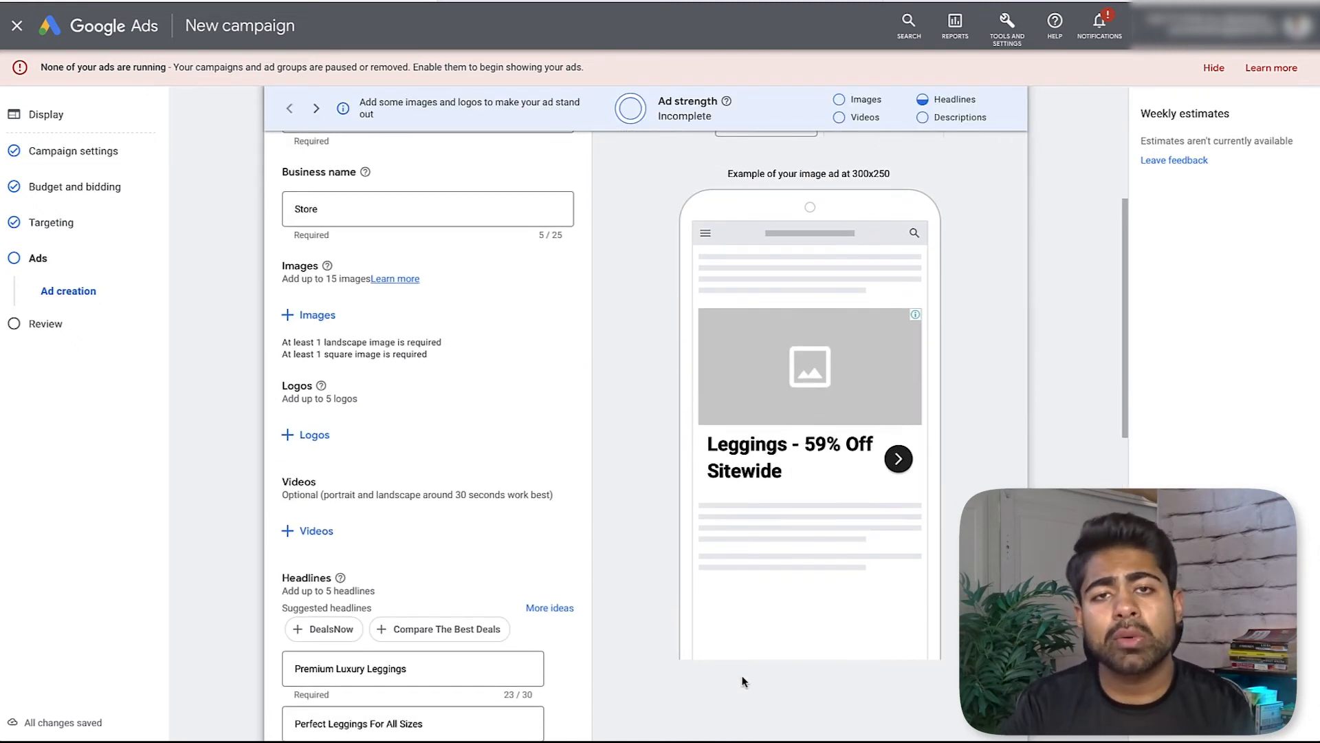
scroll(743, 680, down, 4)
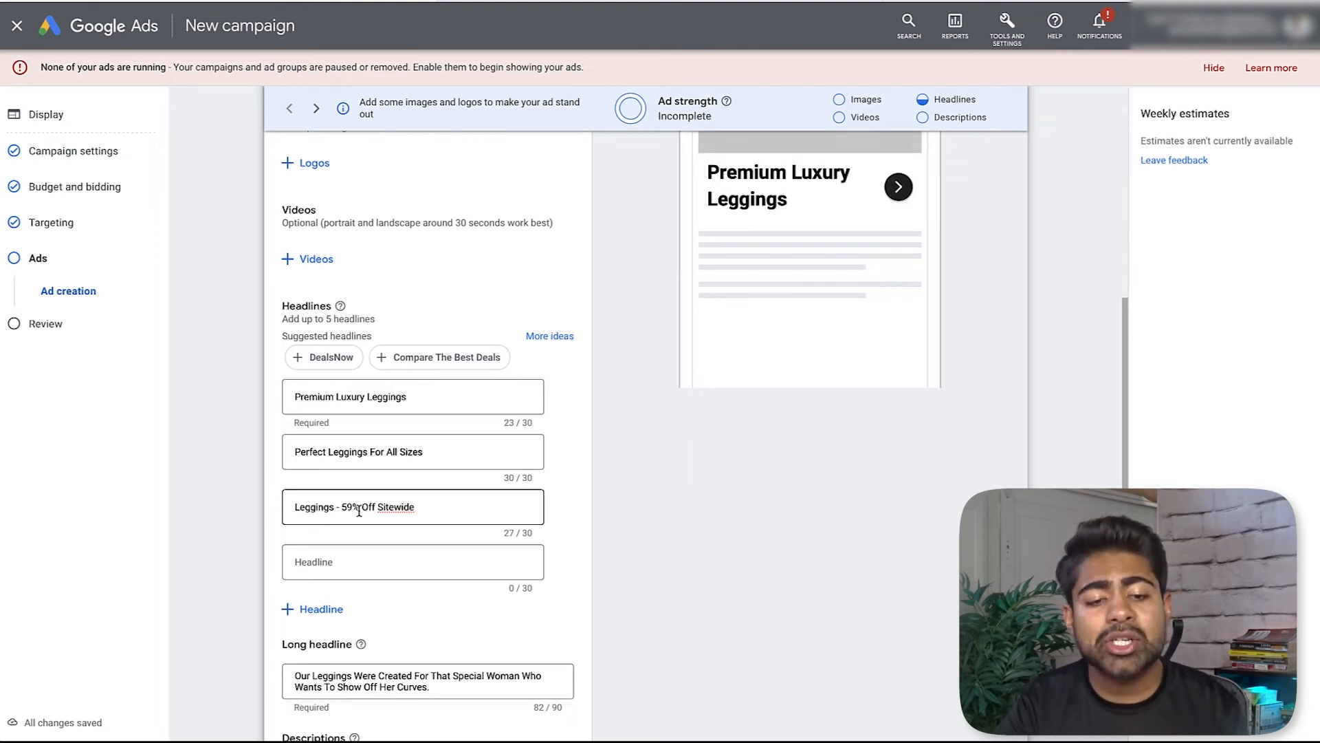
double_click(307, 454)
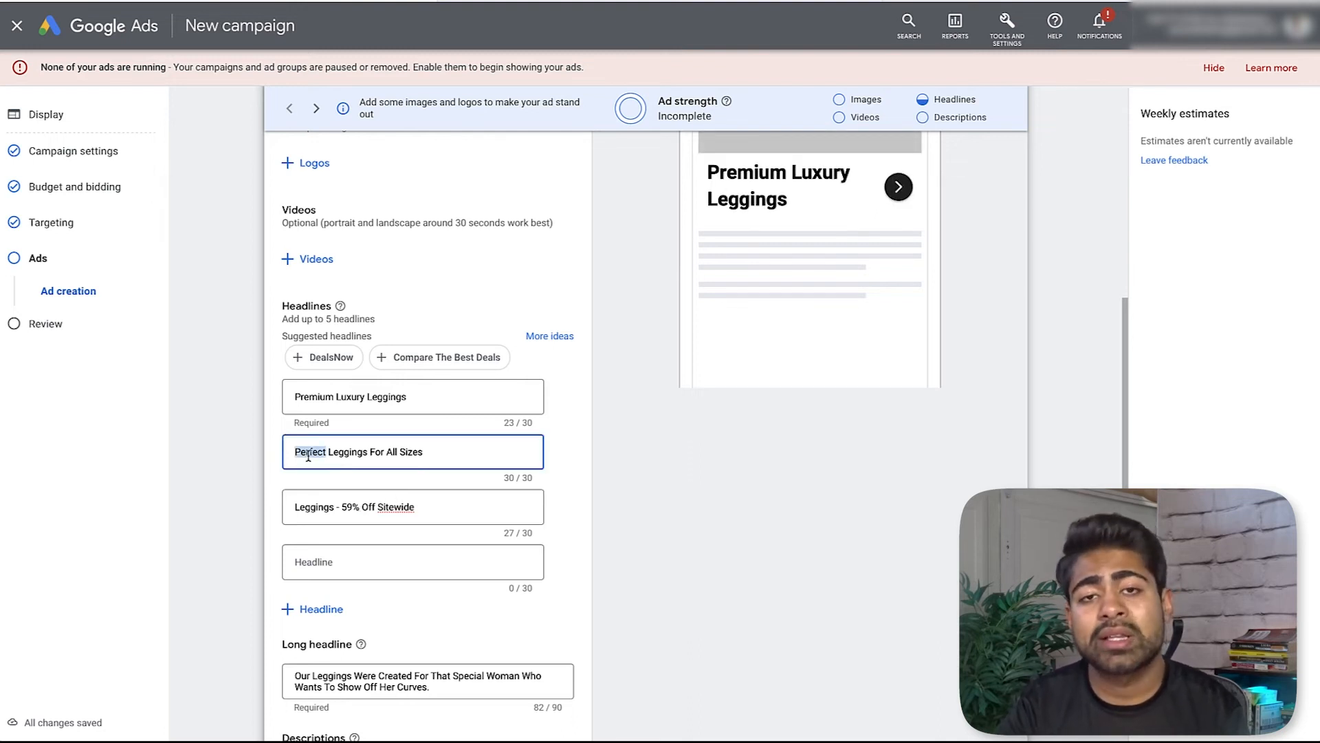
click(209, 483)
scroll(220, 501, down, 2)
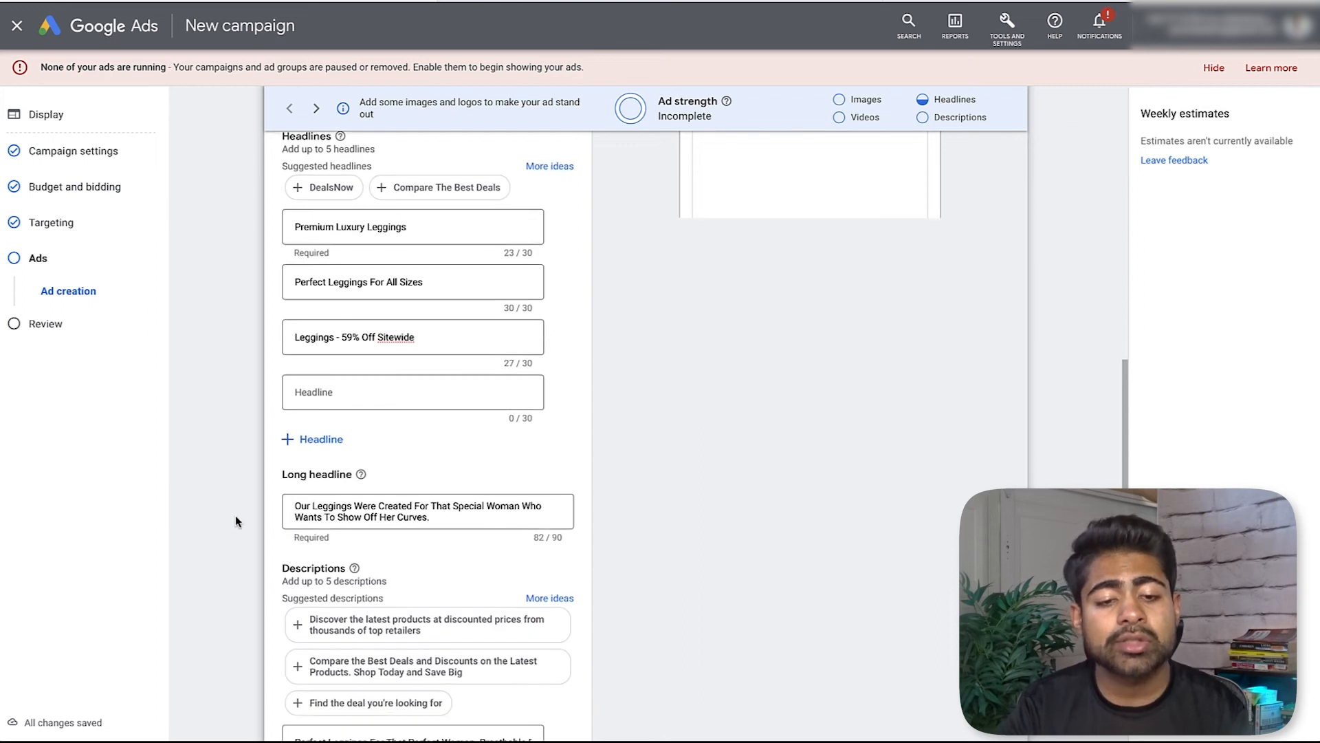
click(376, 518)
scroll(376, 526, down, 1)
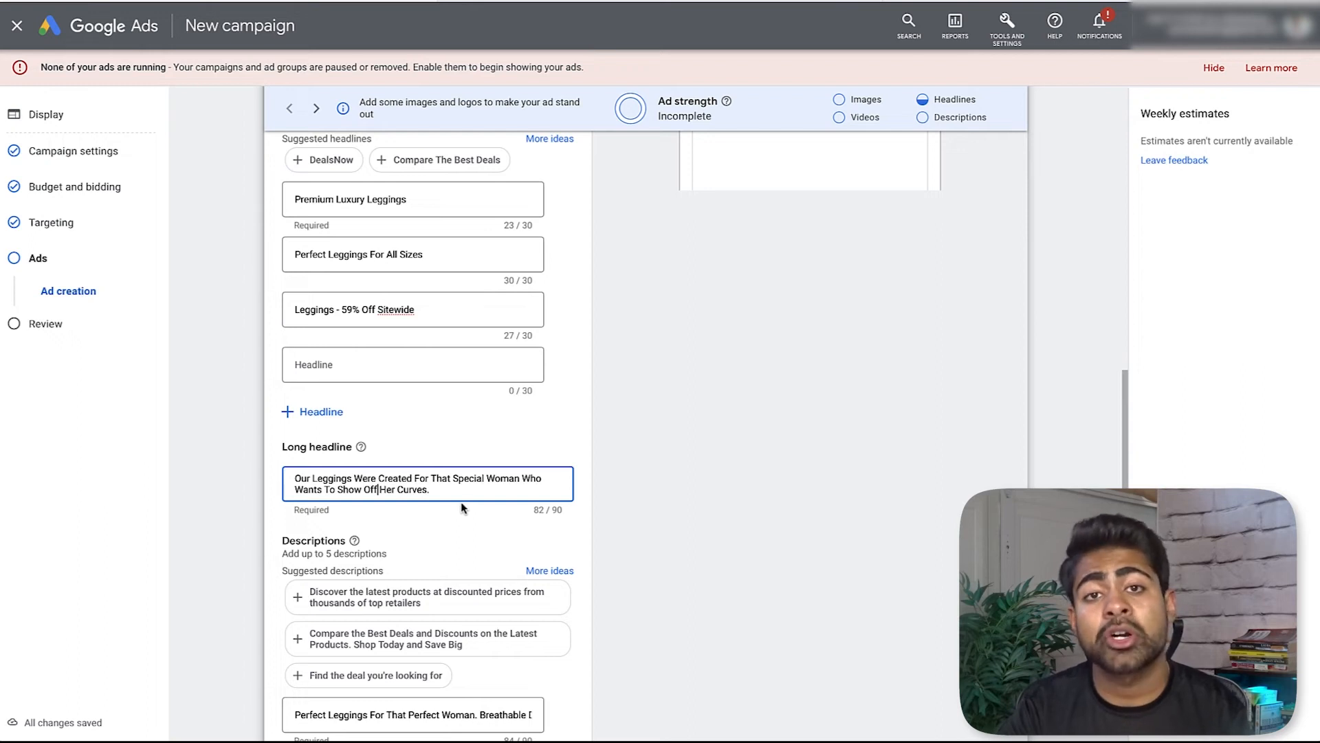
scroll(432, 495, down, 1)
scroll(432, 498, up, 1)
double_click(327, 472)
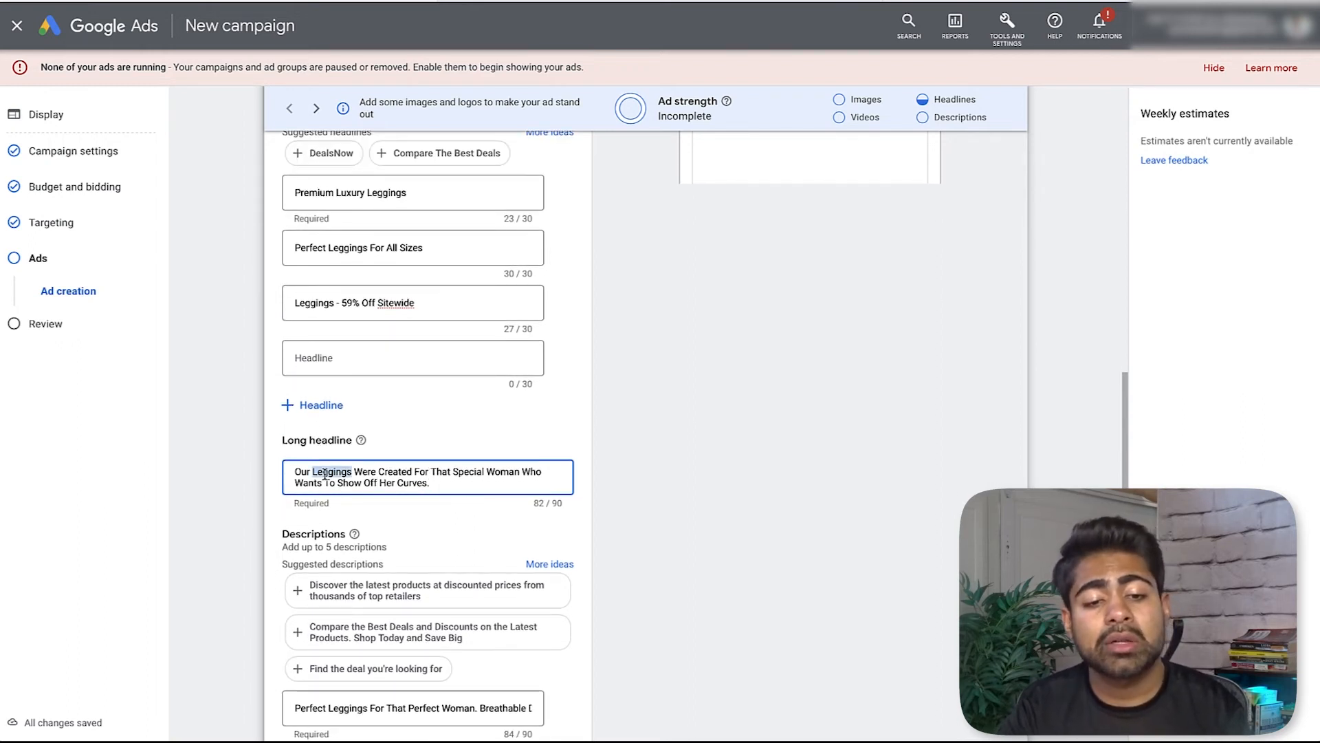
- Read the ad's leggings description in full, through to its closing customer-count claim
scroll(411, 467, down, 4)
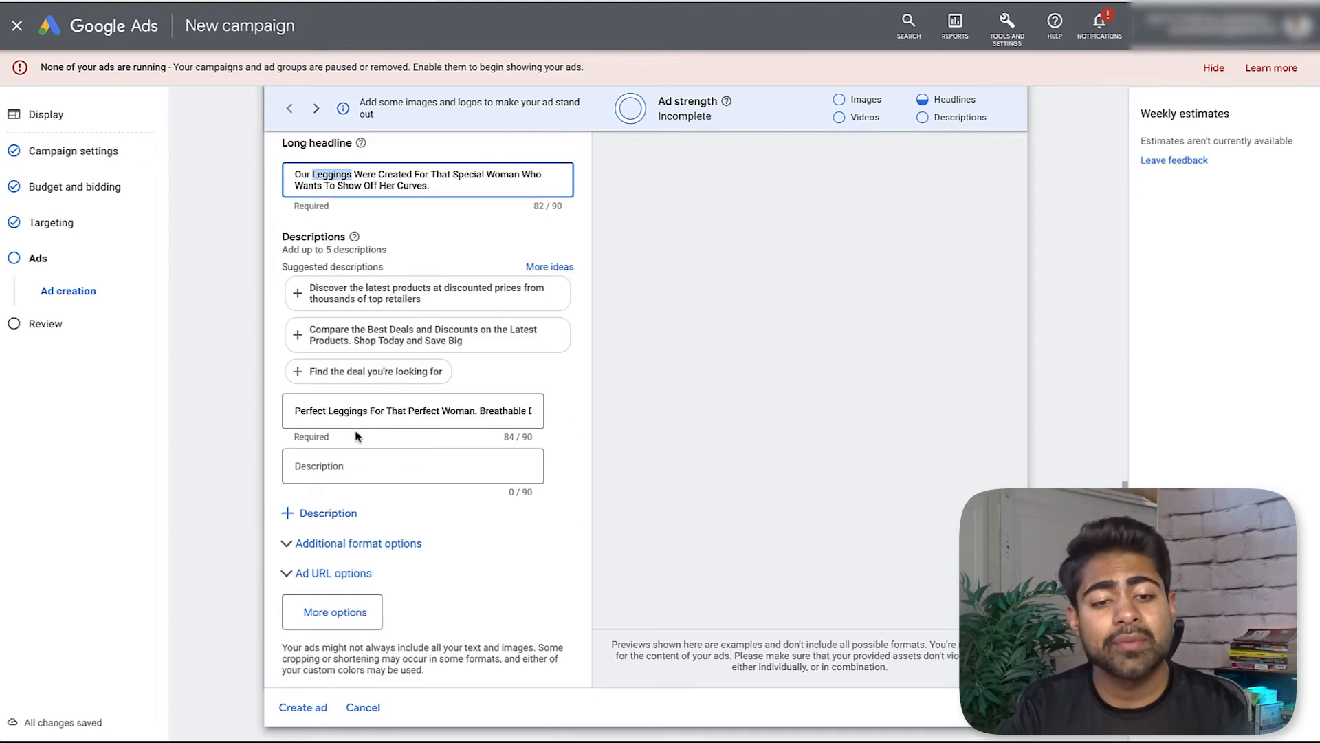
click(351, 413)
drag(390, 411, 515, 412)
click(512, 411)
drag(413, 412, 550, 409)
click(496, 411)
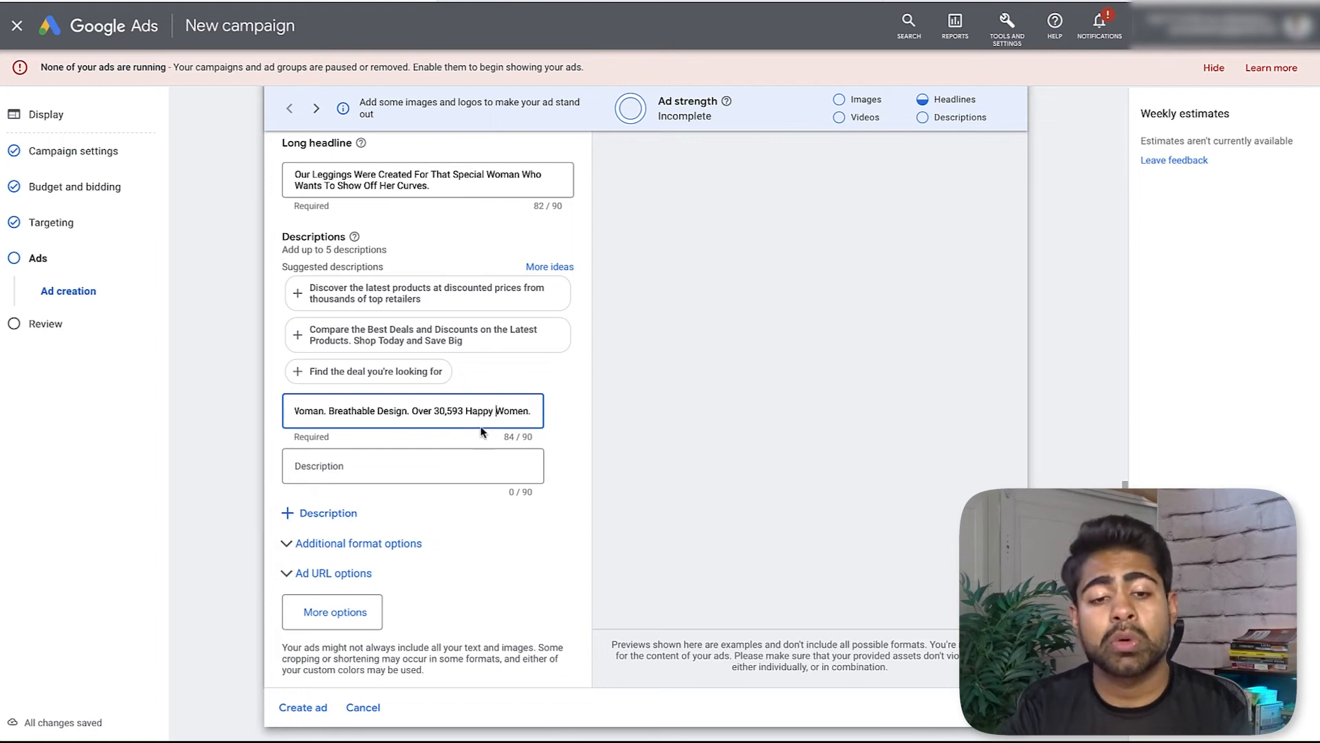
triple_click(464, 413)
click(464, 413)
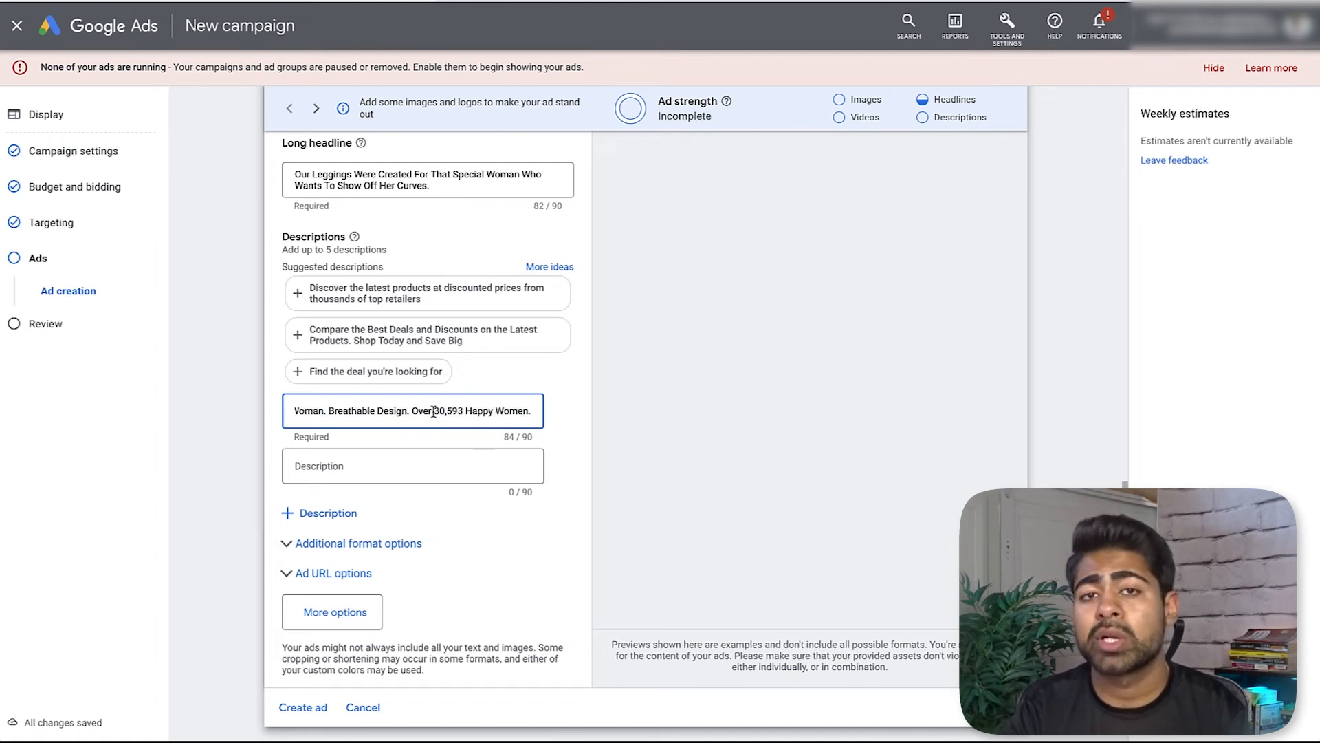
click(444, 411)
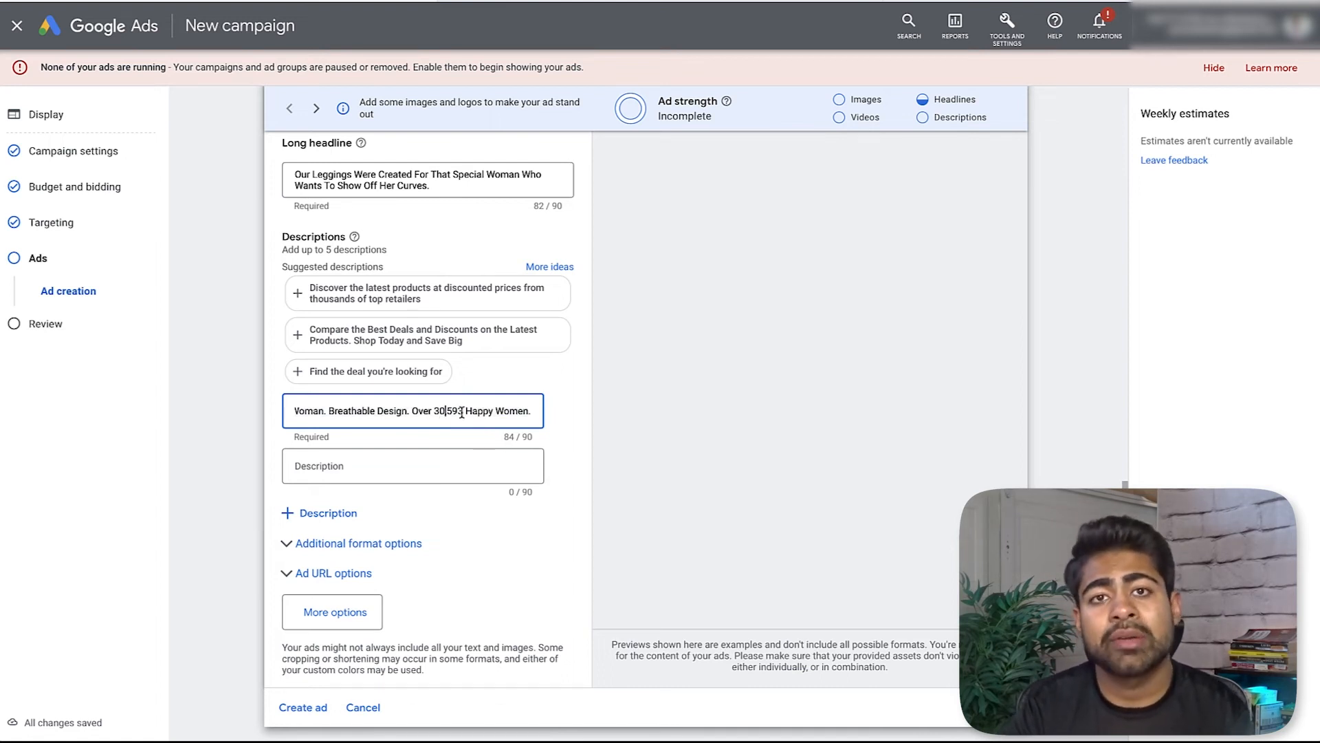
- Compare the example ad previews with the entered headlines, long headline and description
scroll(462, 412, up, 4)
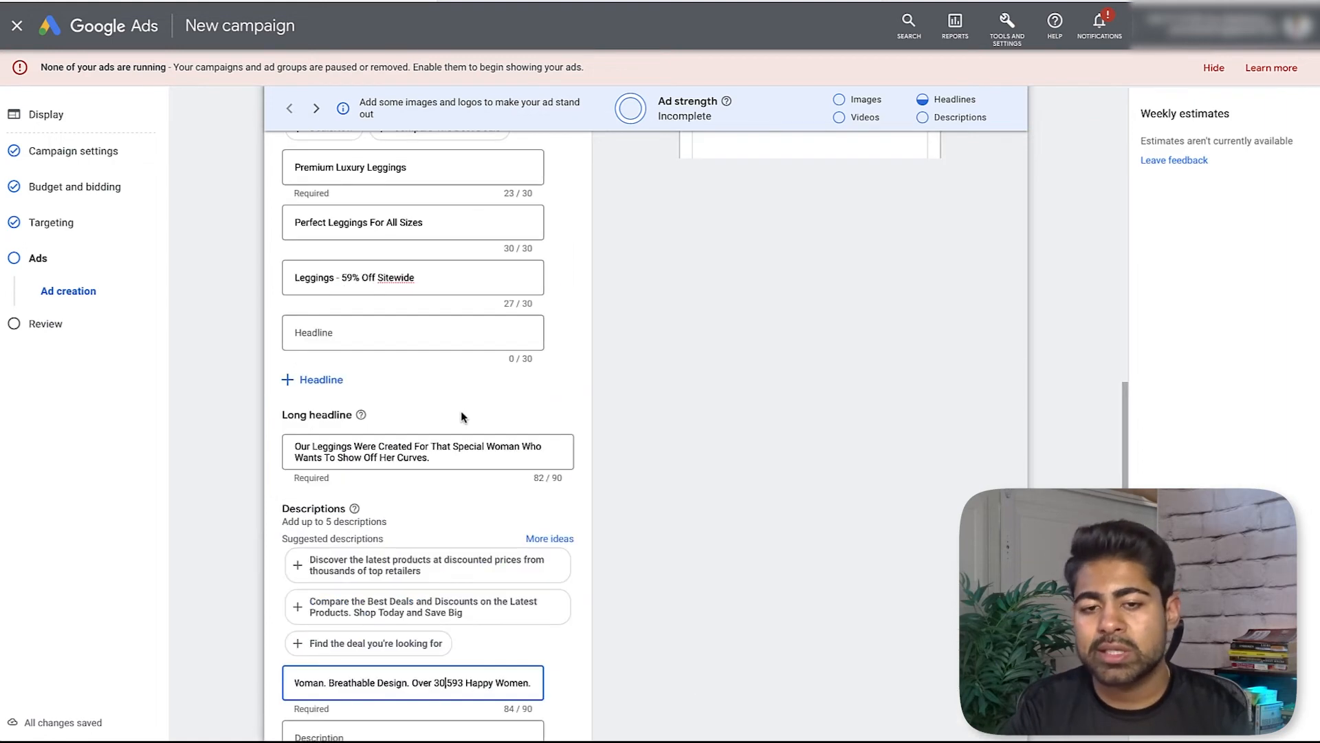
scroll(646, 323, up, 7)
scroll(599, 361, down, 4)
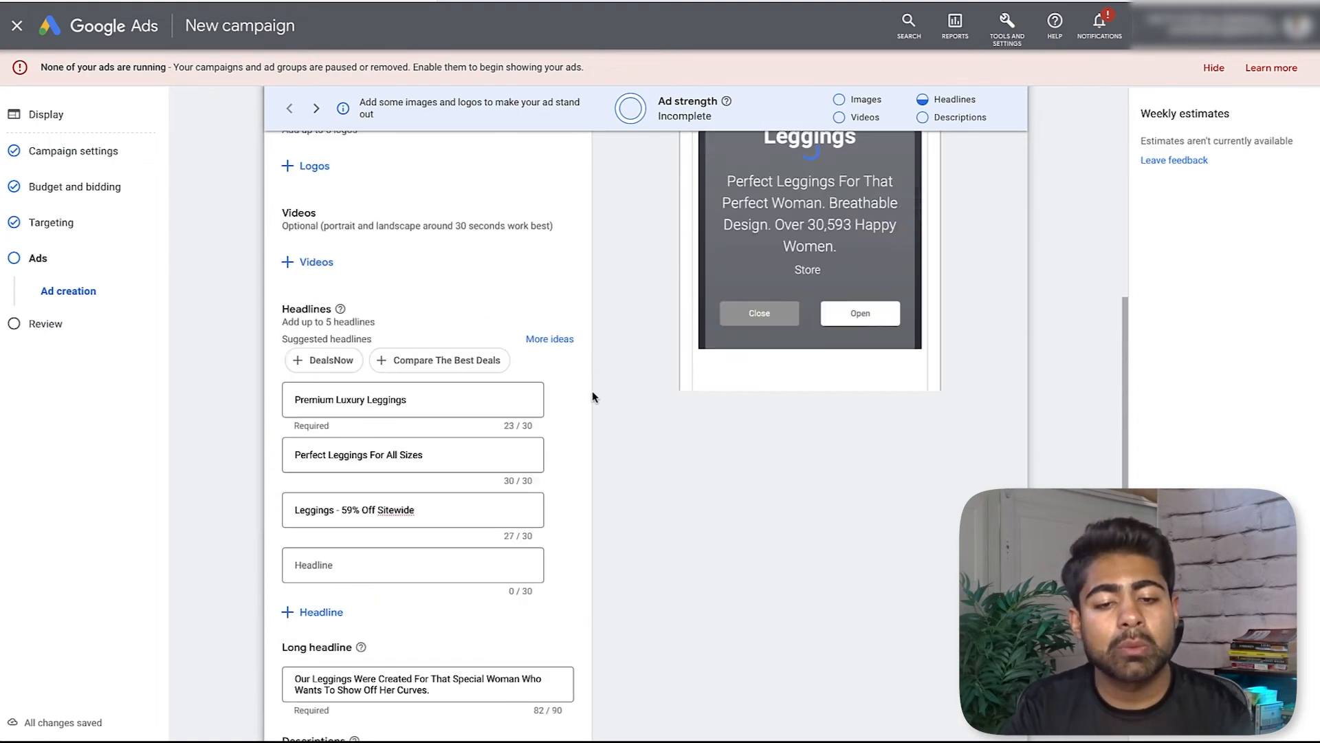
scroll(588, 402, up, 6)
scroll(584, 400, down, 4)
scroll(708, 451, up, 2)
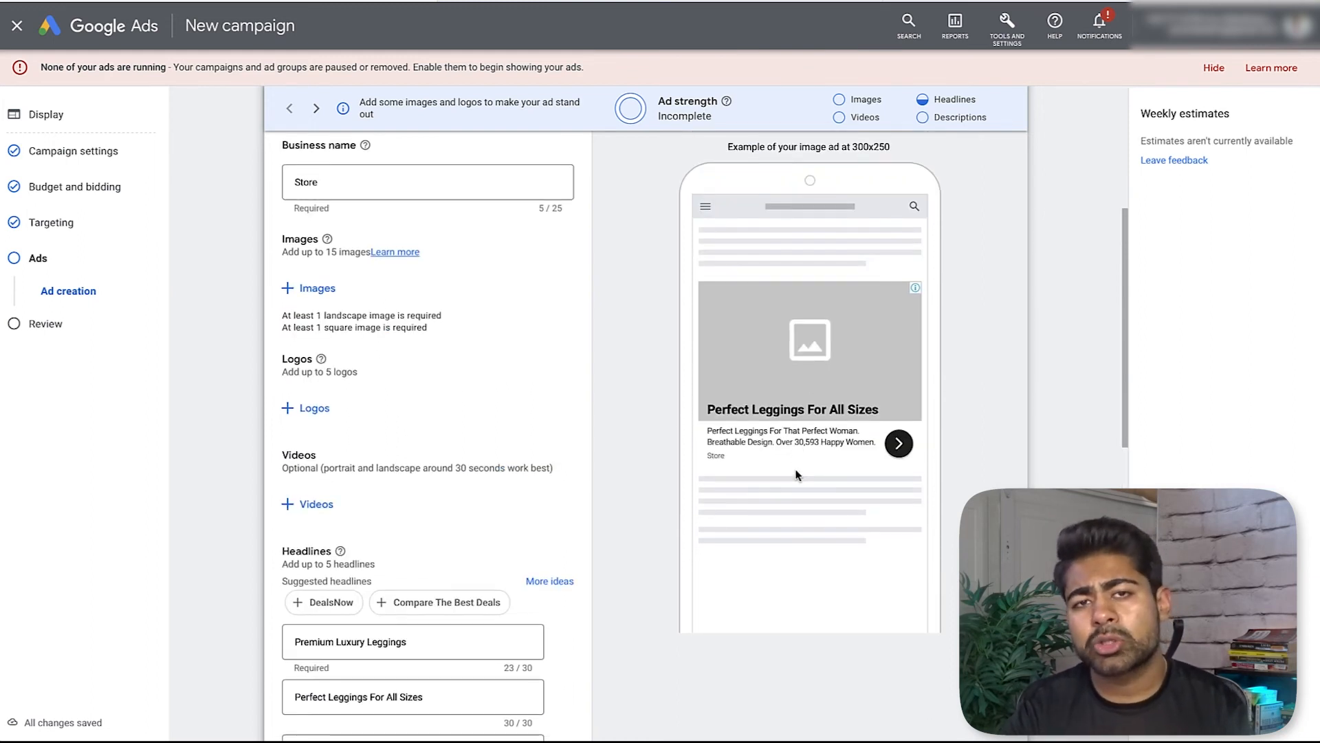
scroll(796, 473, down, 4)
scroll(795, 471, up, 5)
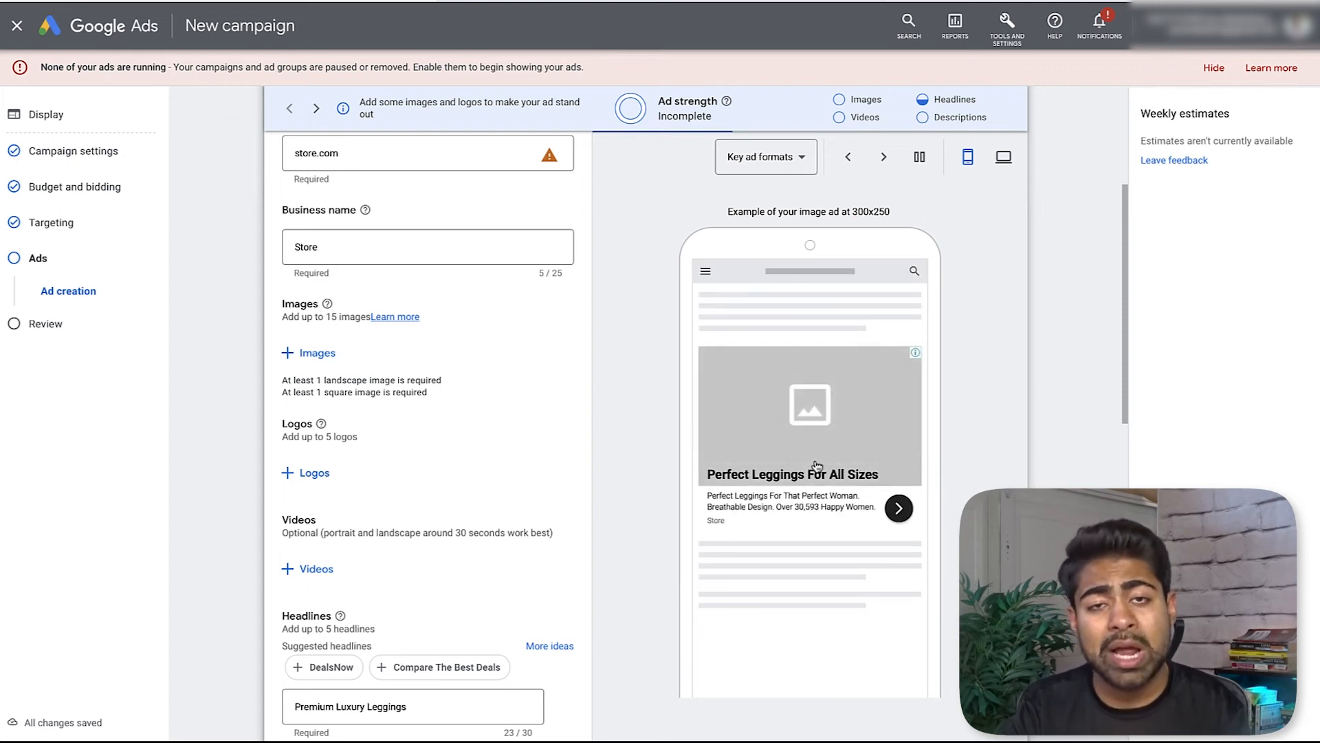
scroll(791, 457, down, 4)
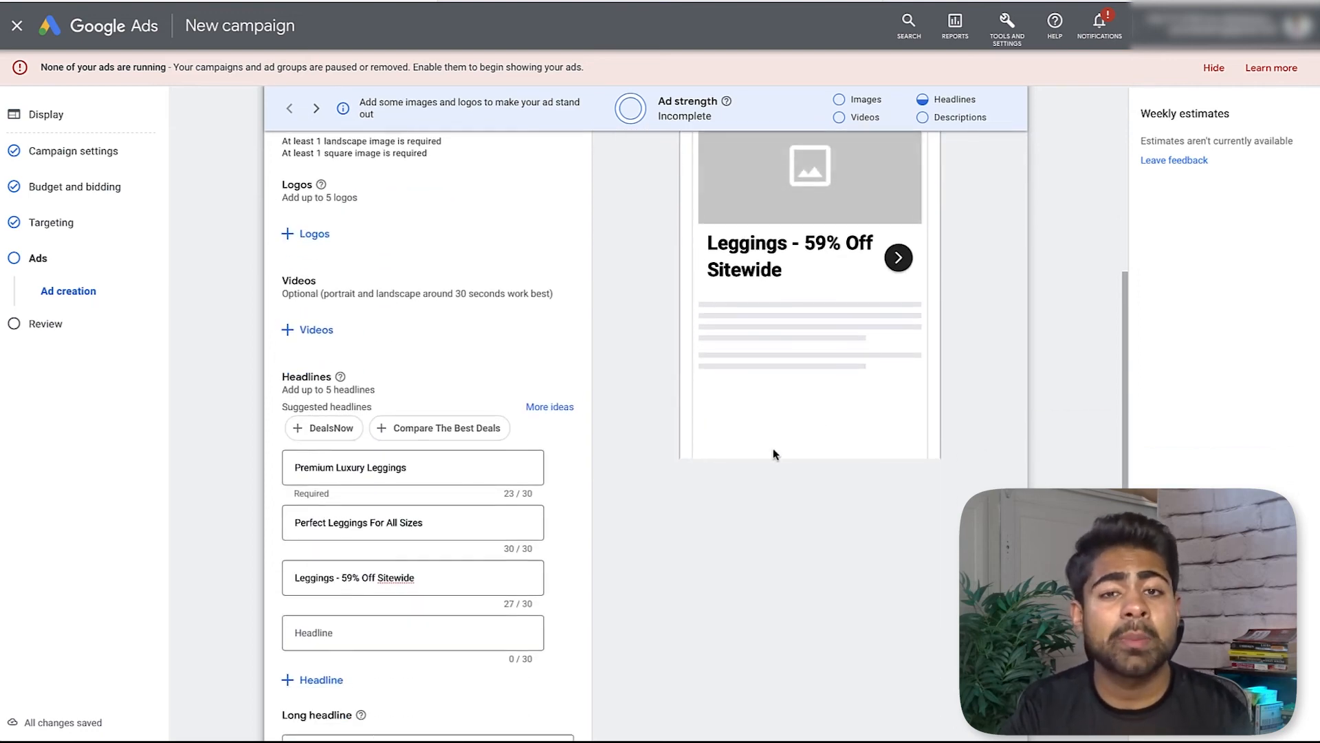
scroll(773, 447, down, 8)
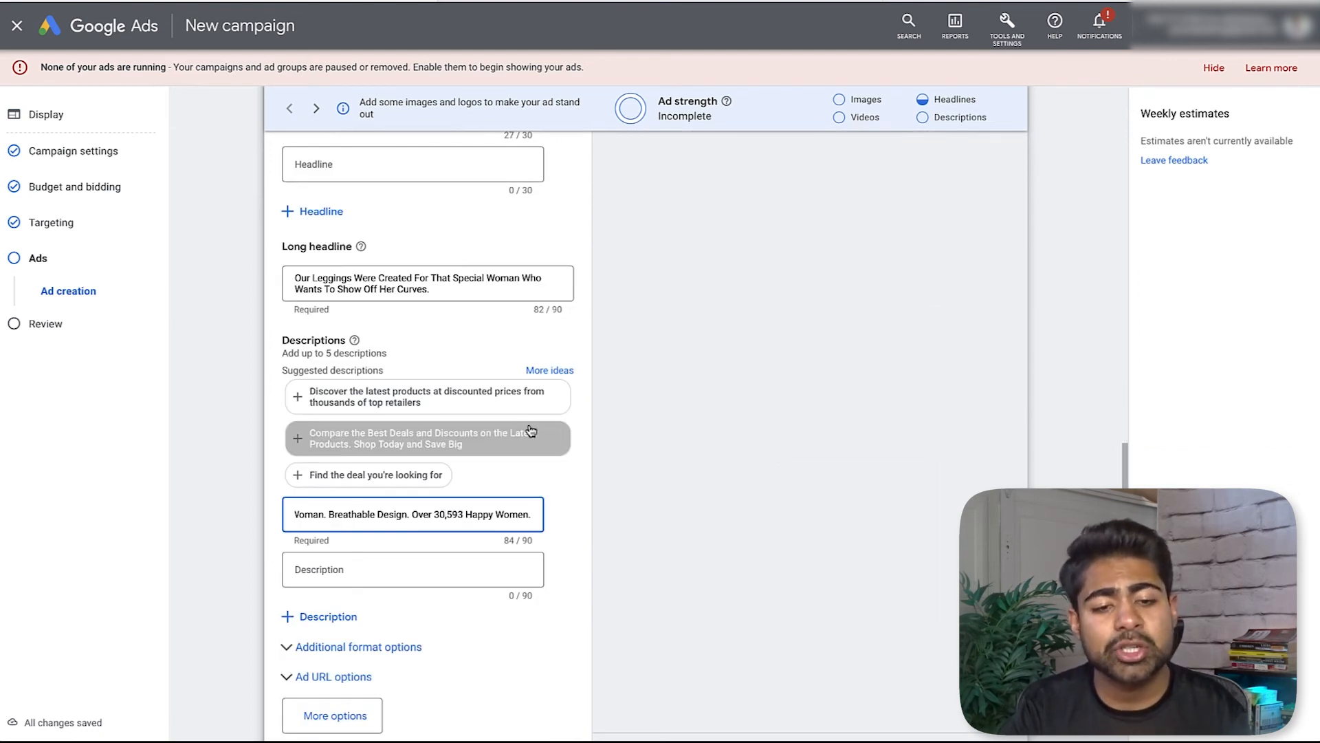
scroll(531, 432, down, 1)
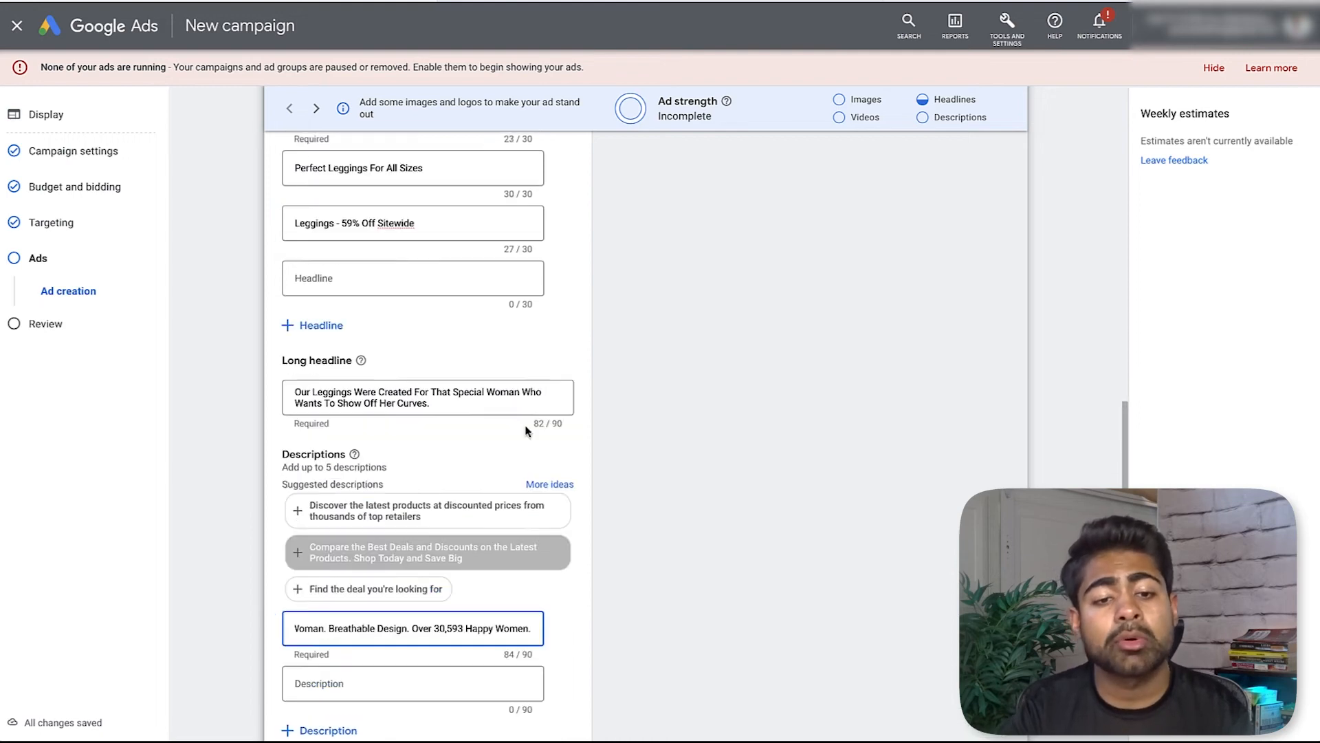
scroll(528, 433, up, 6)
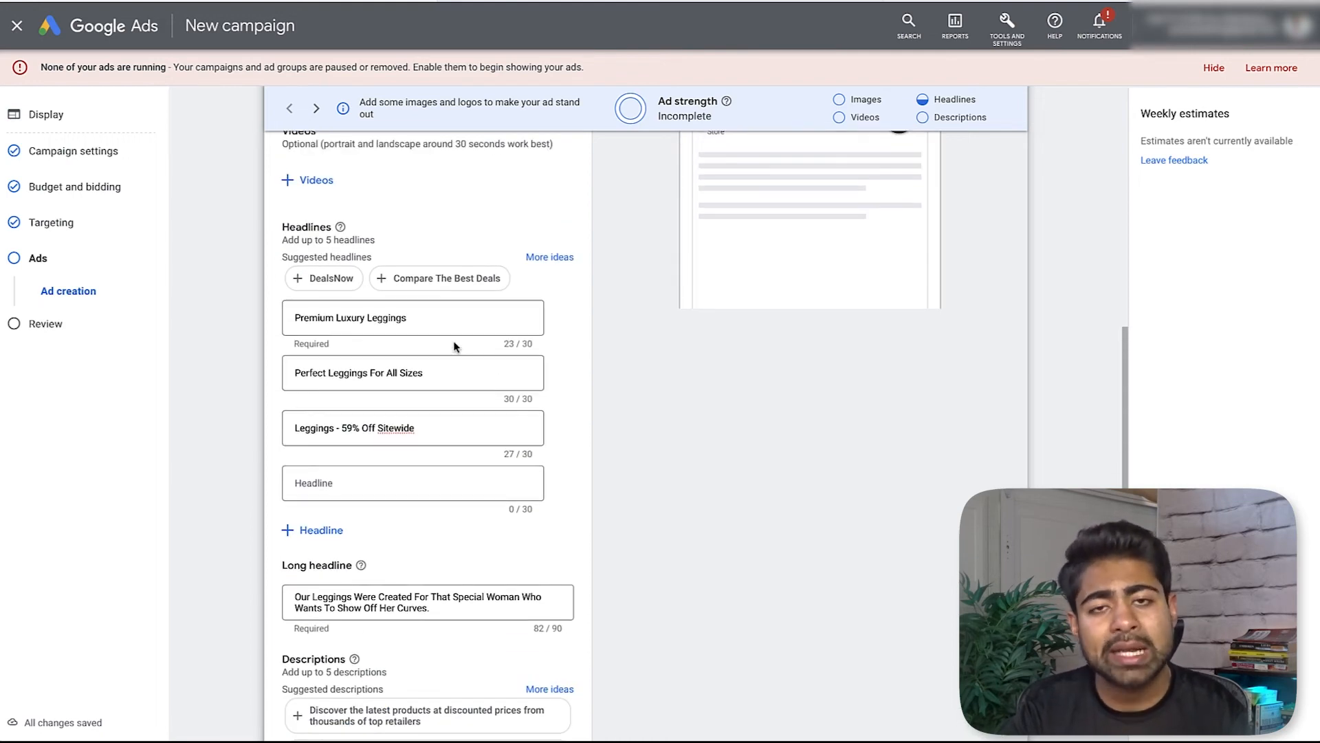
scroll(483, 517, down, 3)
scroll(483, 517, down, 4)
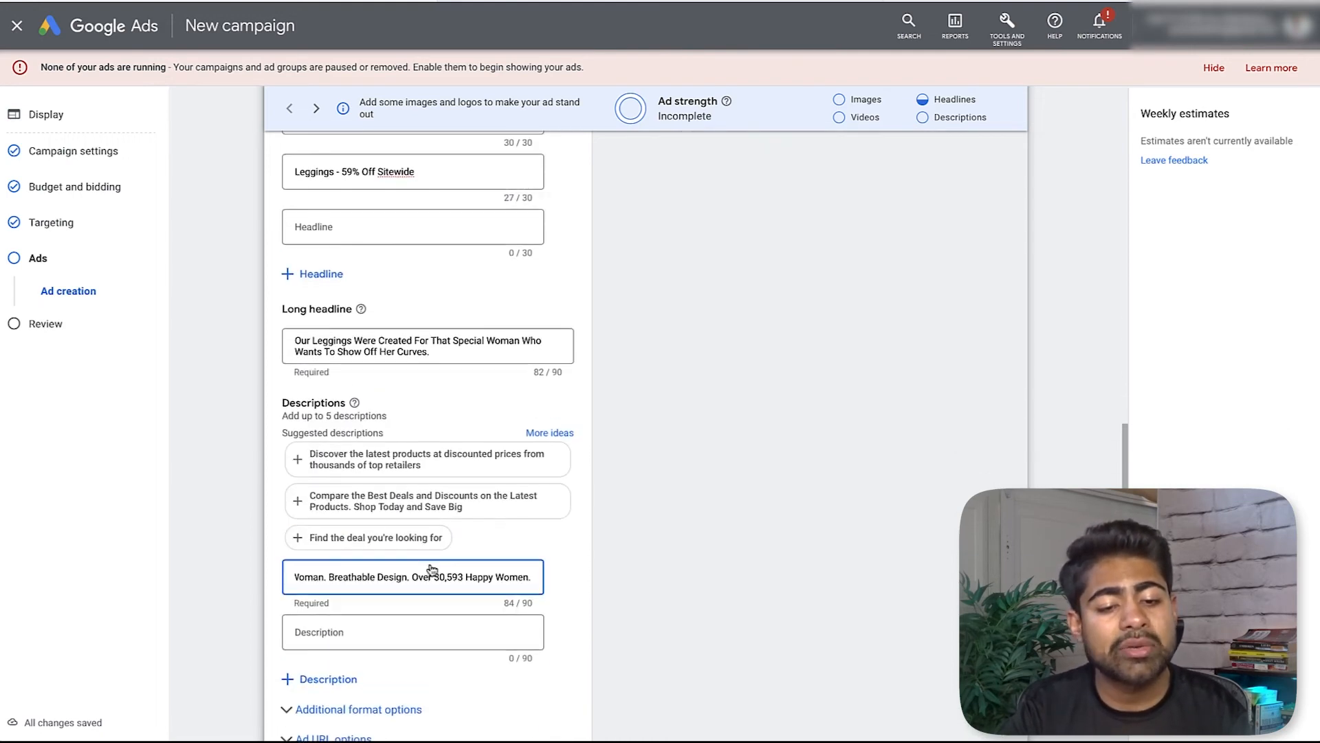
scroll(494, 509, down, 2)
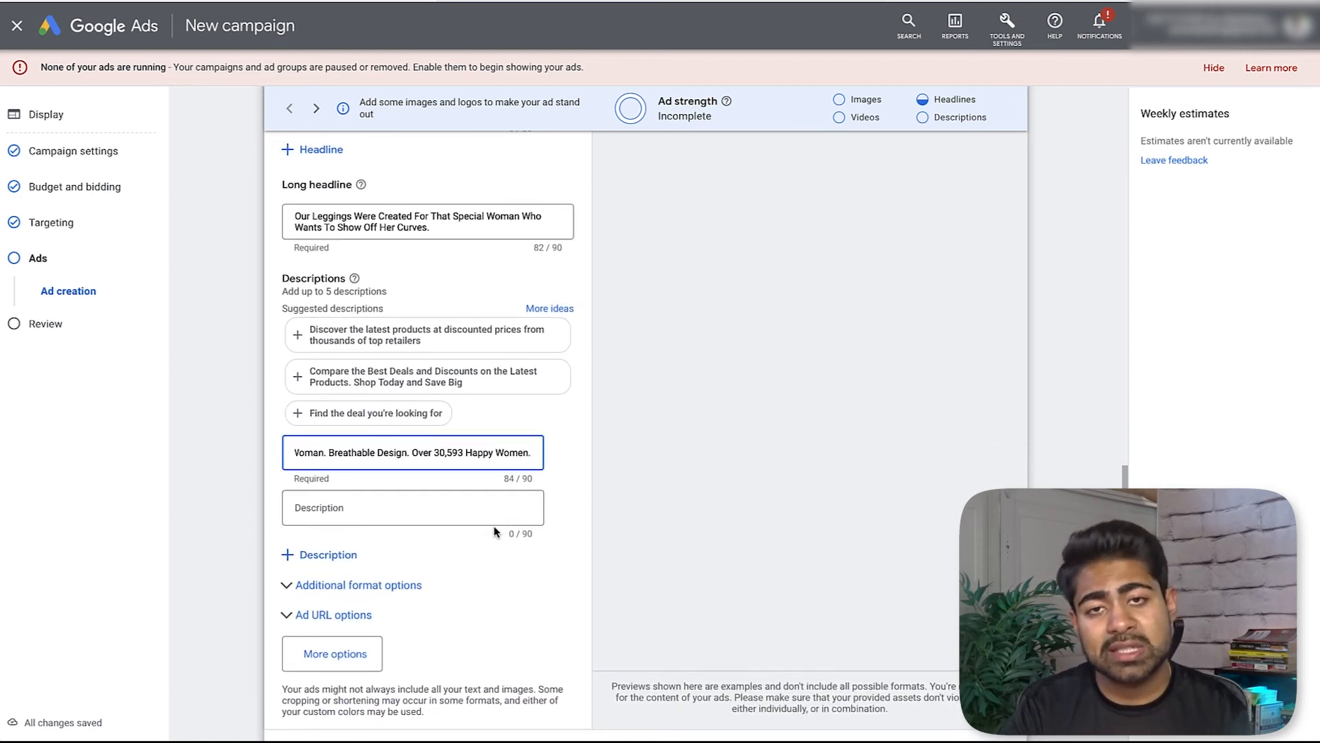
- Proceed to the campaign review and look over its settings, budget, bidding and ad group summary
click(344, 553)
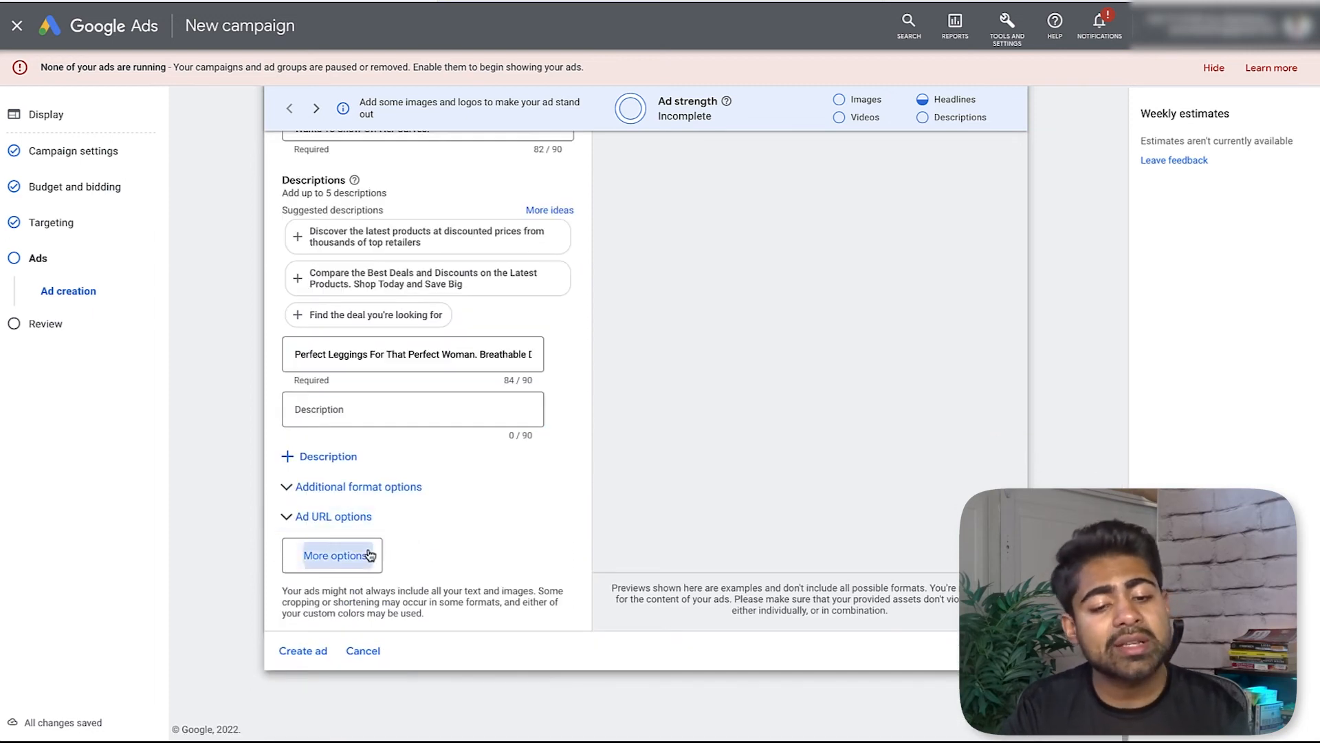
click(521, 508)
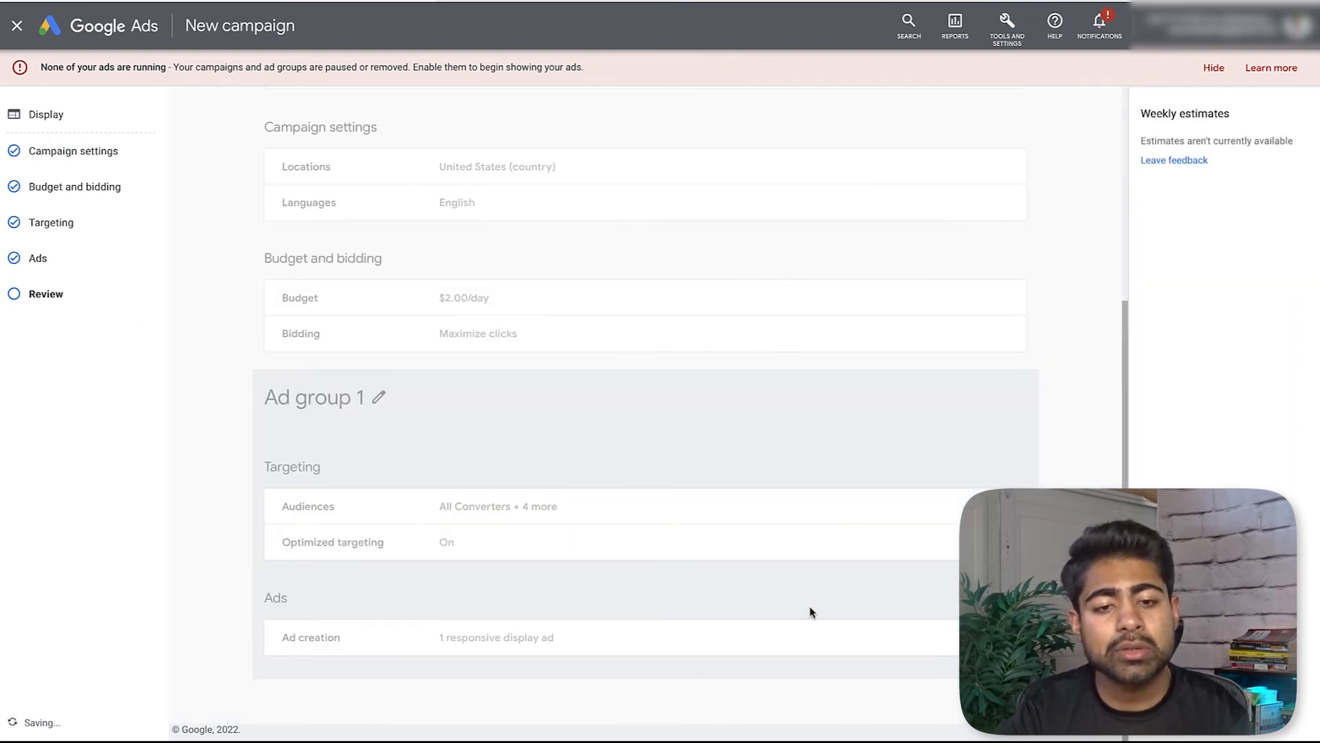
scroll(810, 612, up, 4)
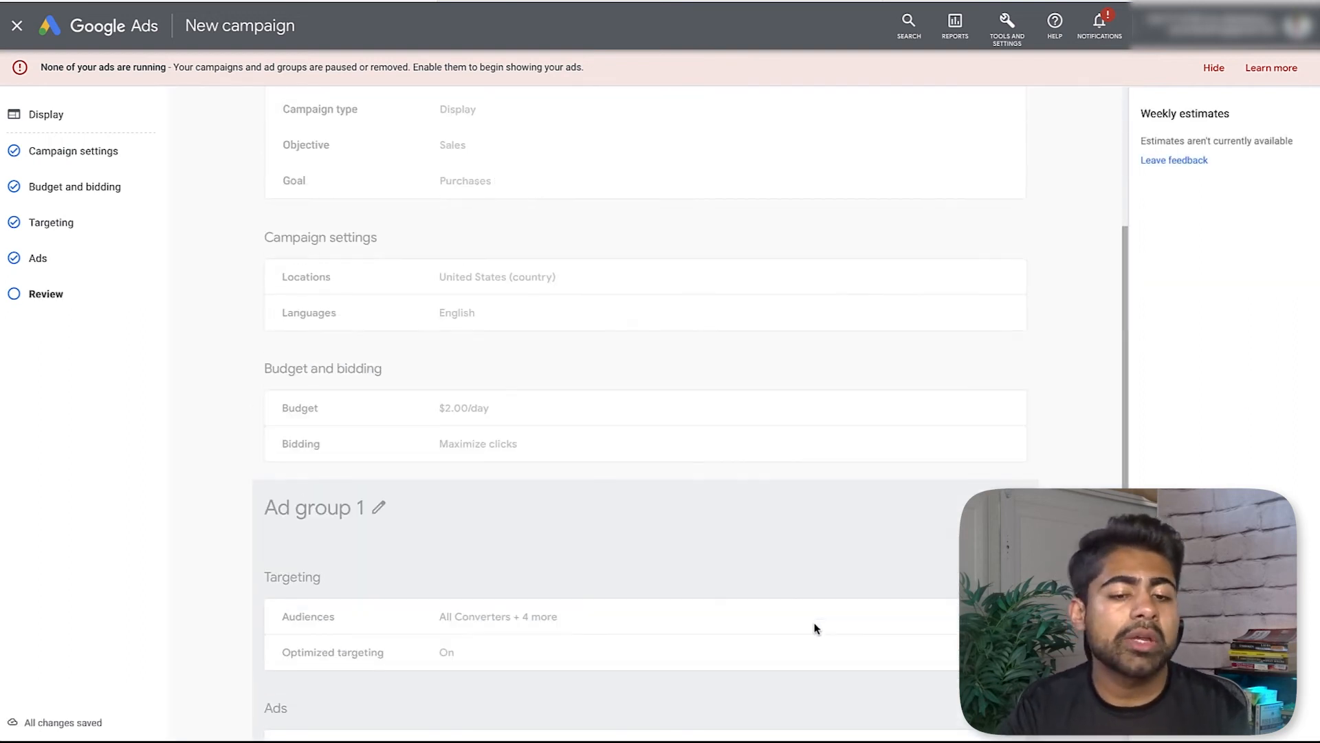
scroll(825, 627, down, 4)
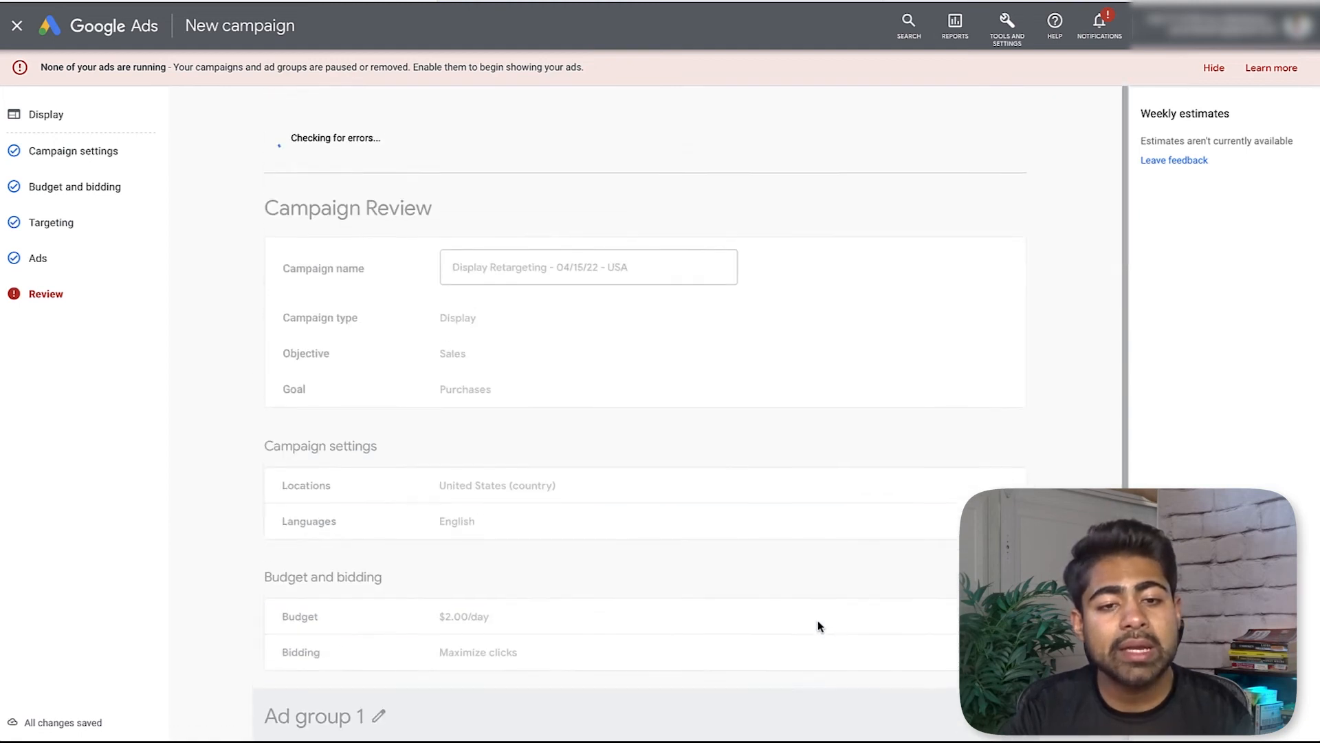